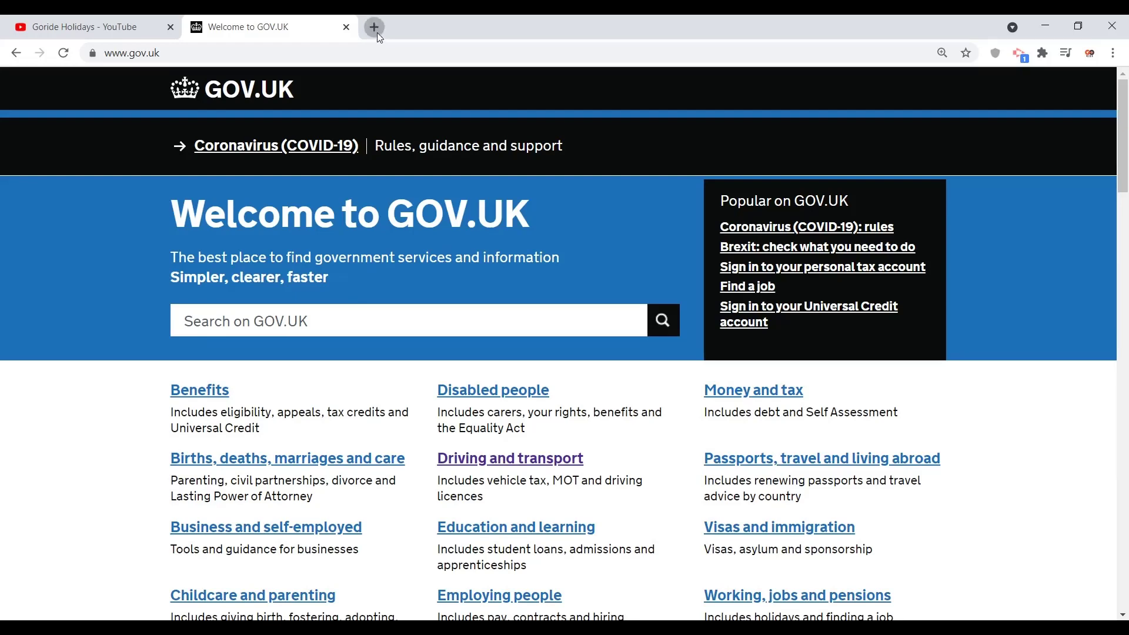
# Step: Open a new blank tab beside the GOV.UK home page
pyautogui.click(375, 28)
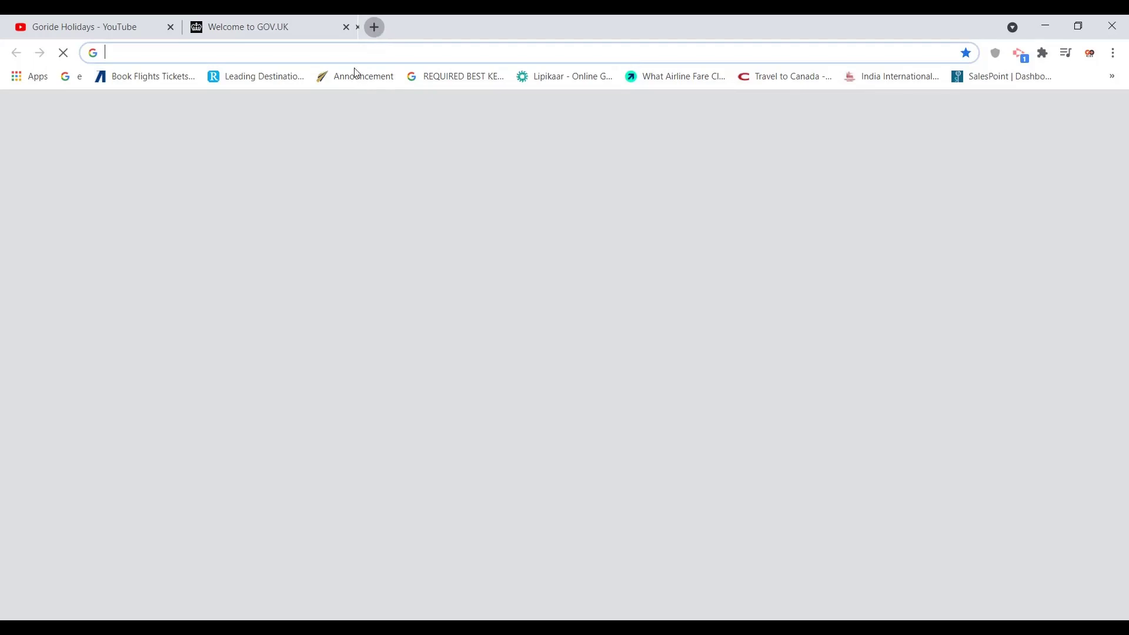
# Step: Go to google.com and search for 'HOTEL GOVERMENT QUARANTINE UK'
pyautogui.write('G')
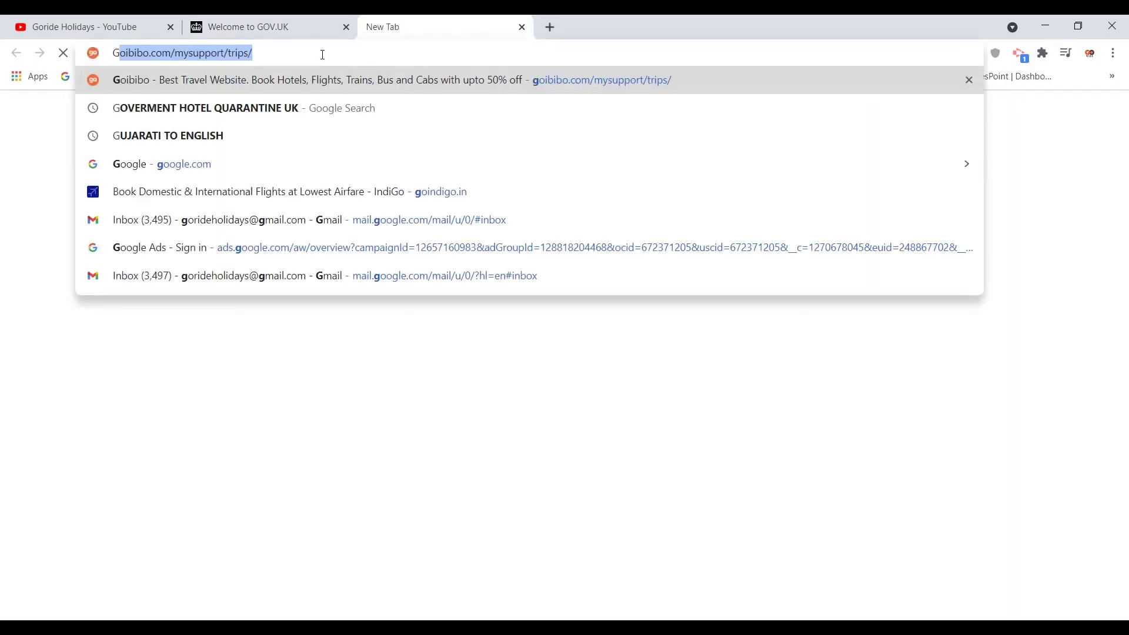
pyautogui.write('OO')
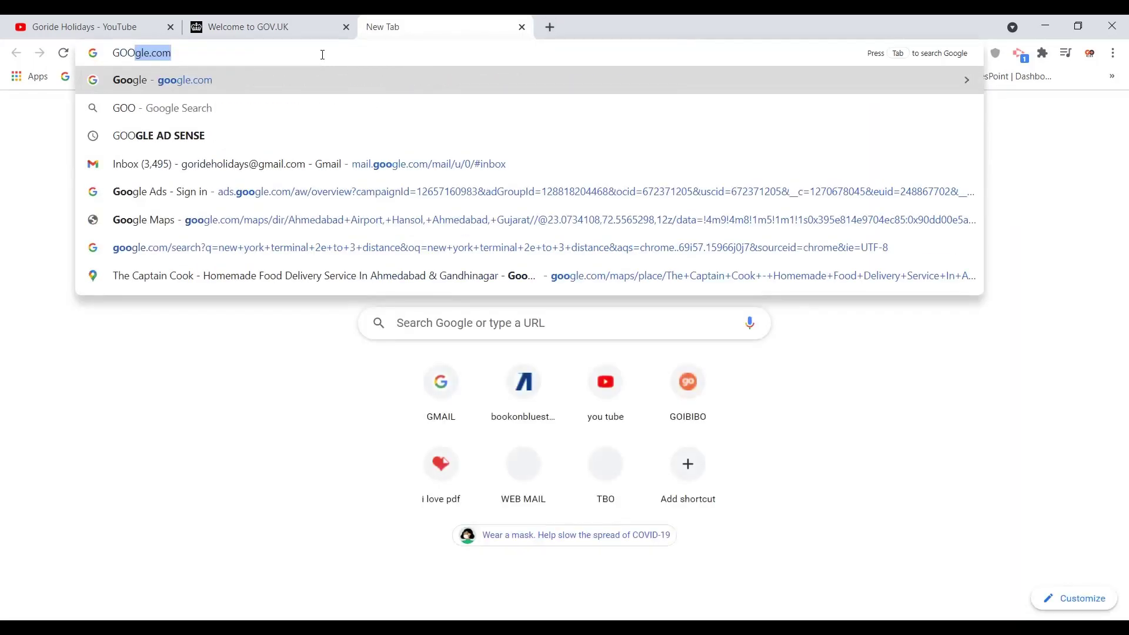
pyautogui.press('Return')
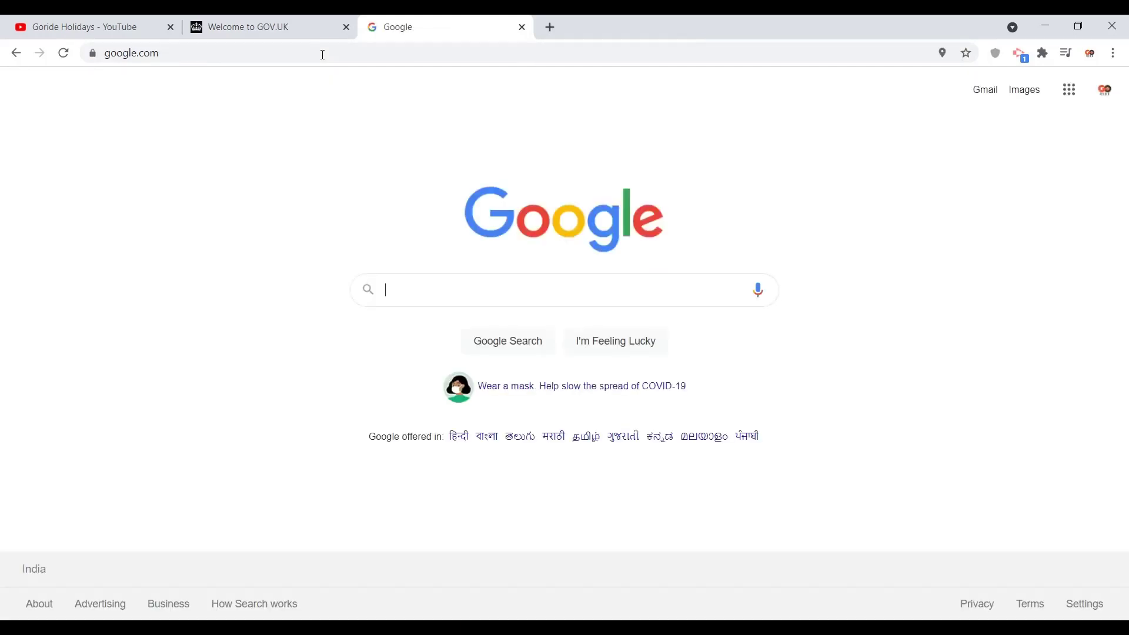
pyautogui.write('HO')
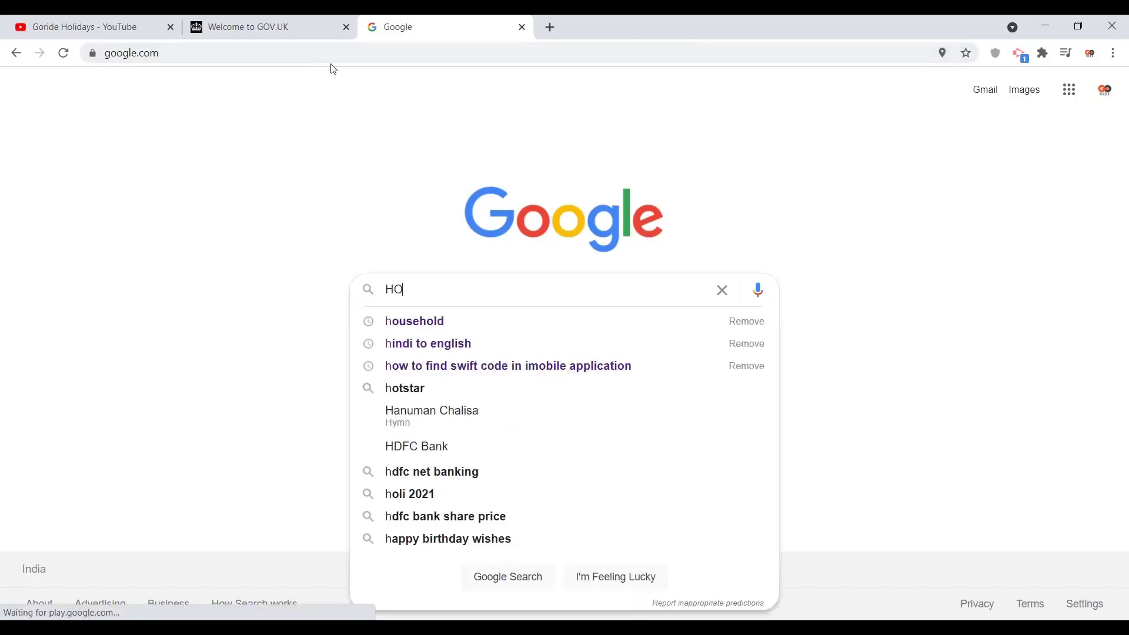
pyautogui.write('TEL G')
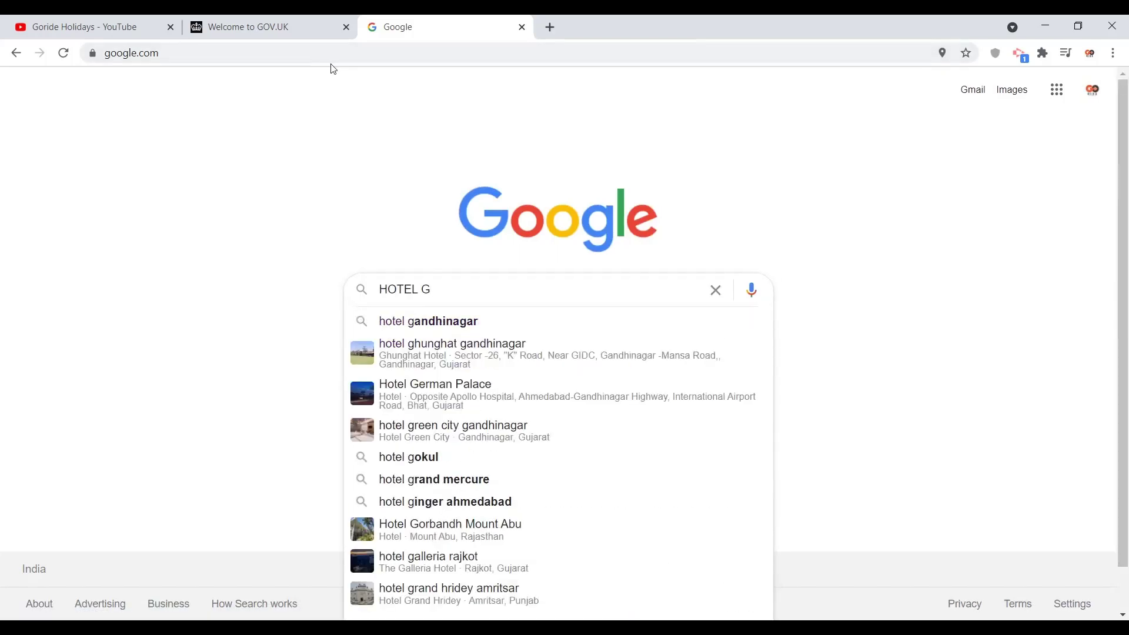
pyautogui.write('OVER')
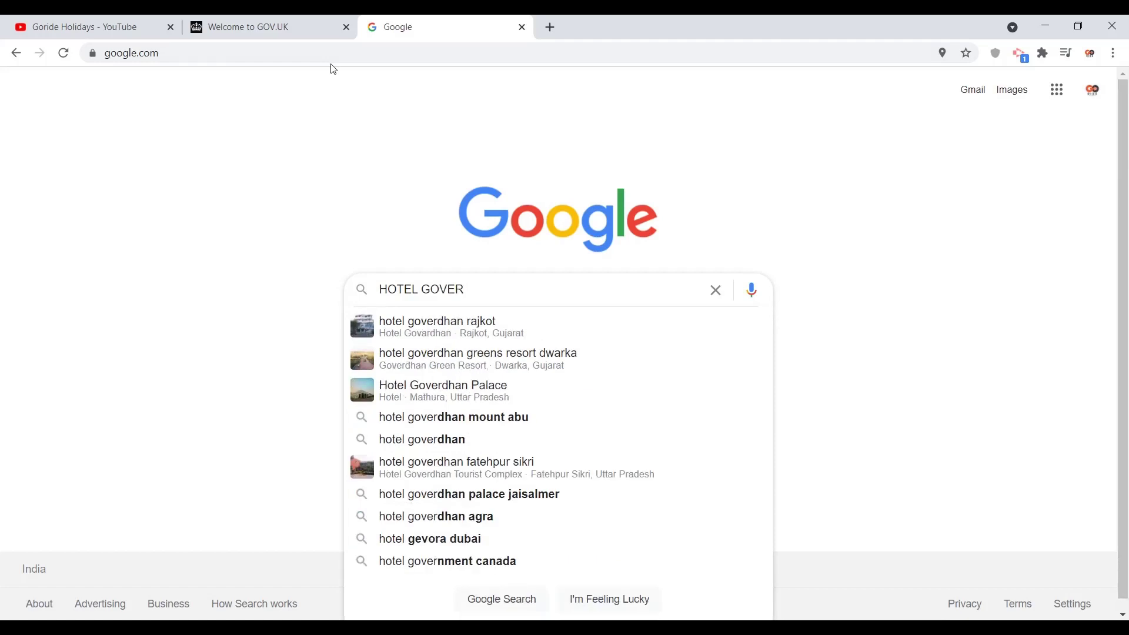
pyautogui.write('MENT')
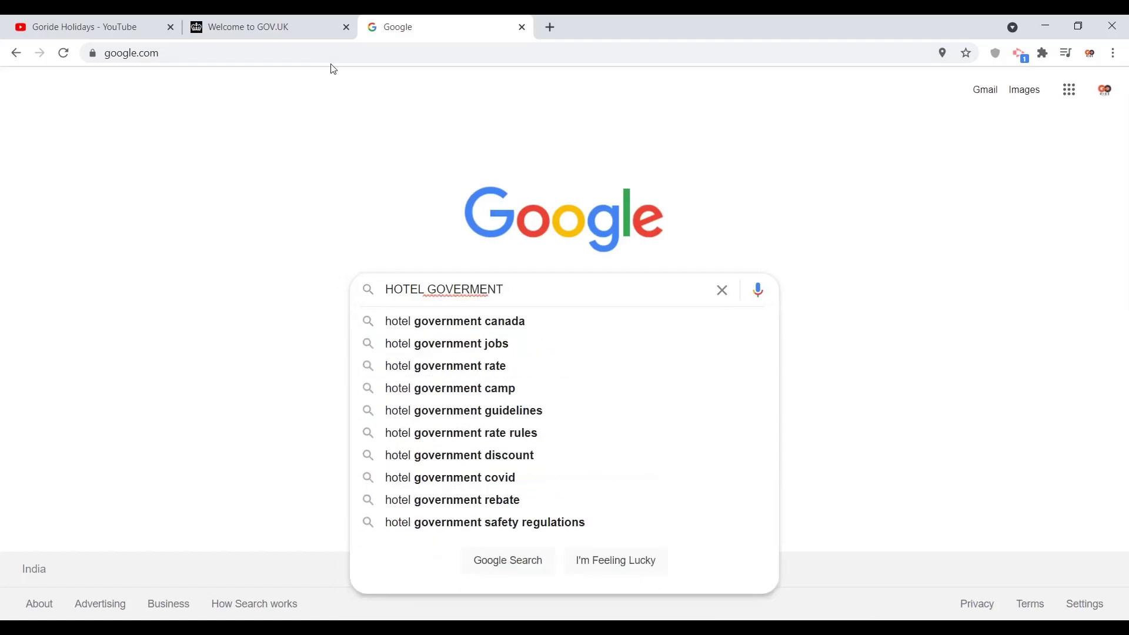
pyautogui.write(' QURA')
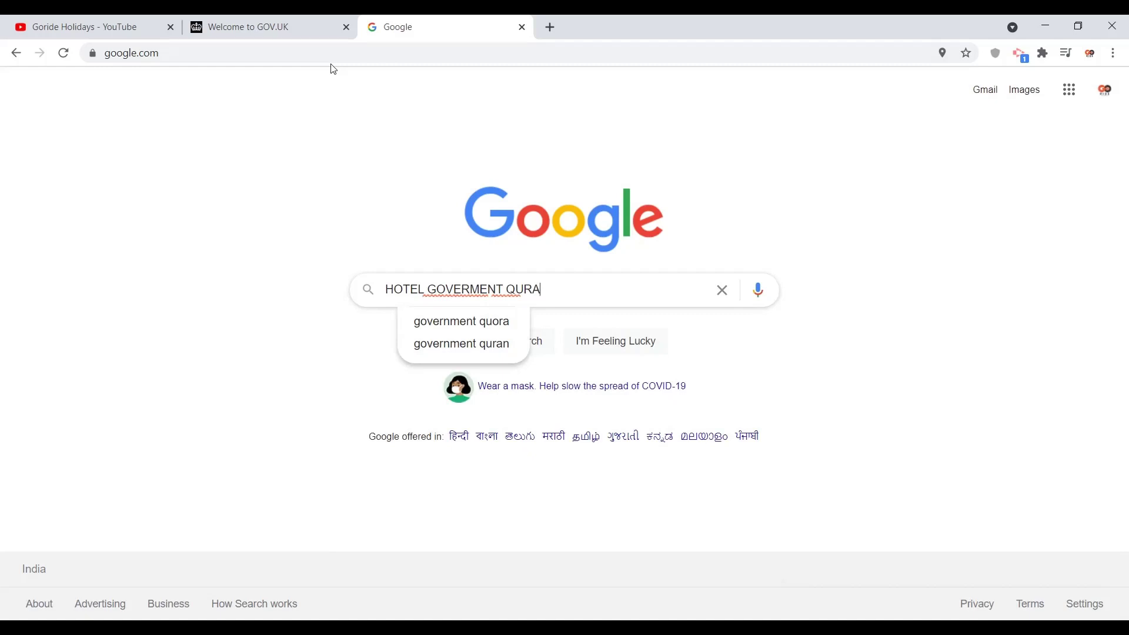
pyautogui.press('BackSpace')
pyautogui.press('BackSpace')
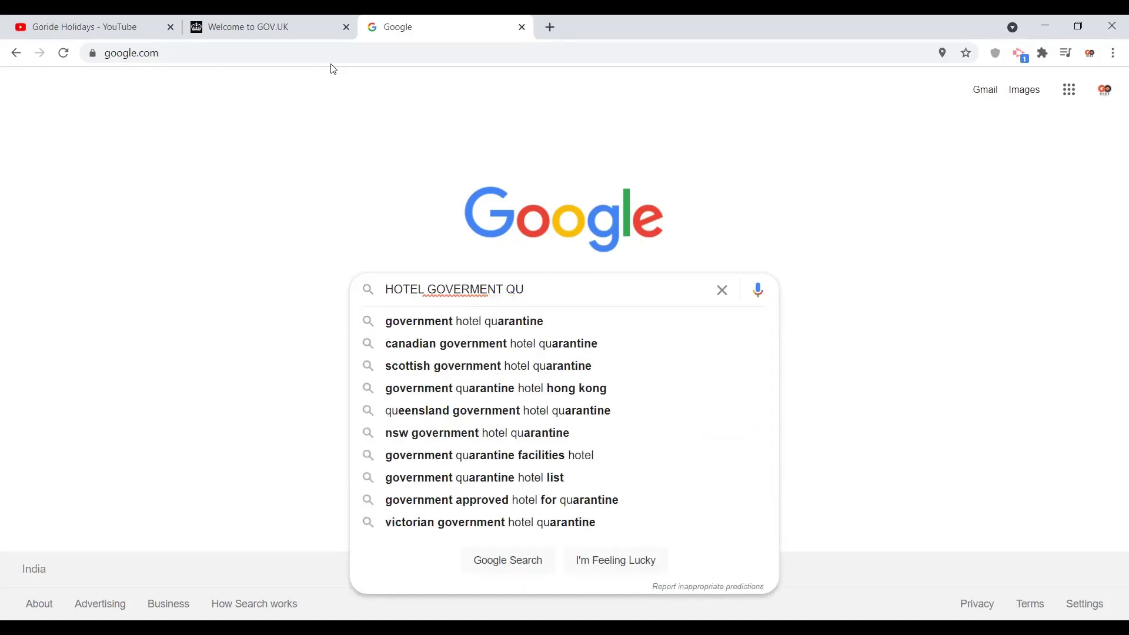
pyautogui.write('ARANT')
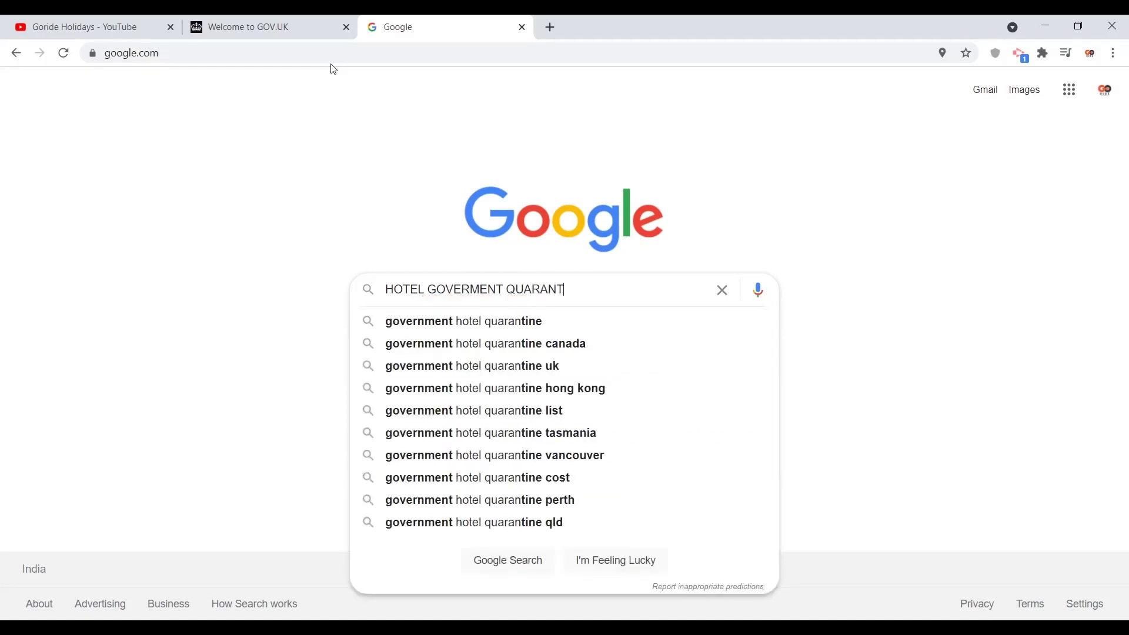
pyautogui.write('INE UK')
pyautogui.press('Return')
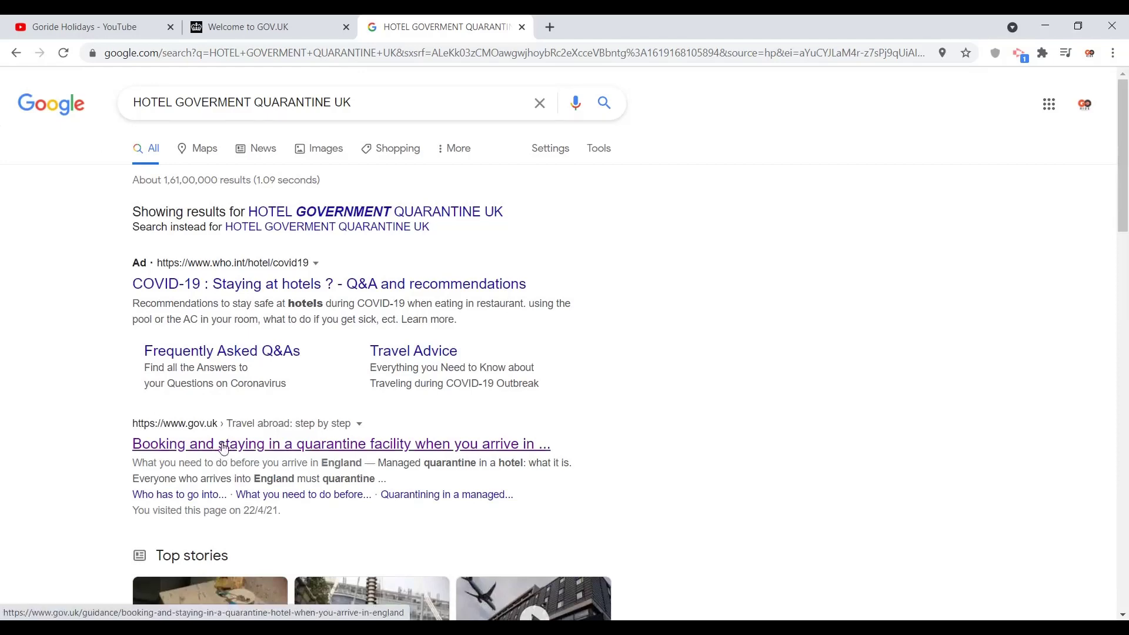
# Step: Open the GOV.UK guidance on booking a quarantine facility and scroll down it
pyautogui.click(224, 447)
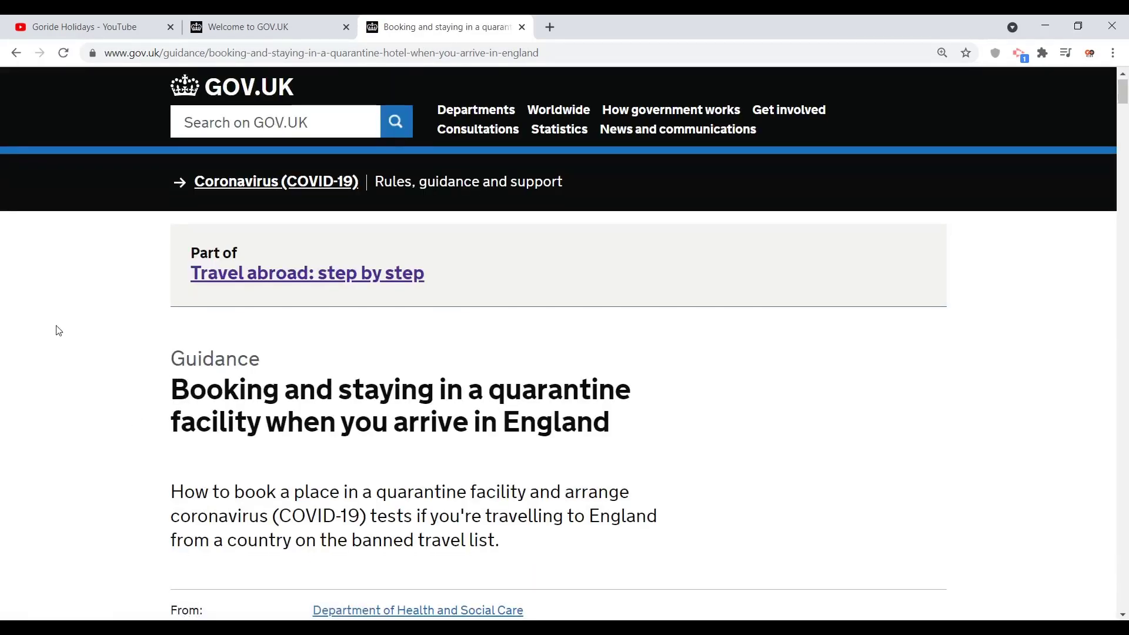
pyautogui.scroll(-1, 59, 330)
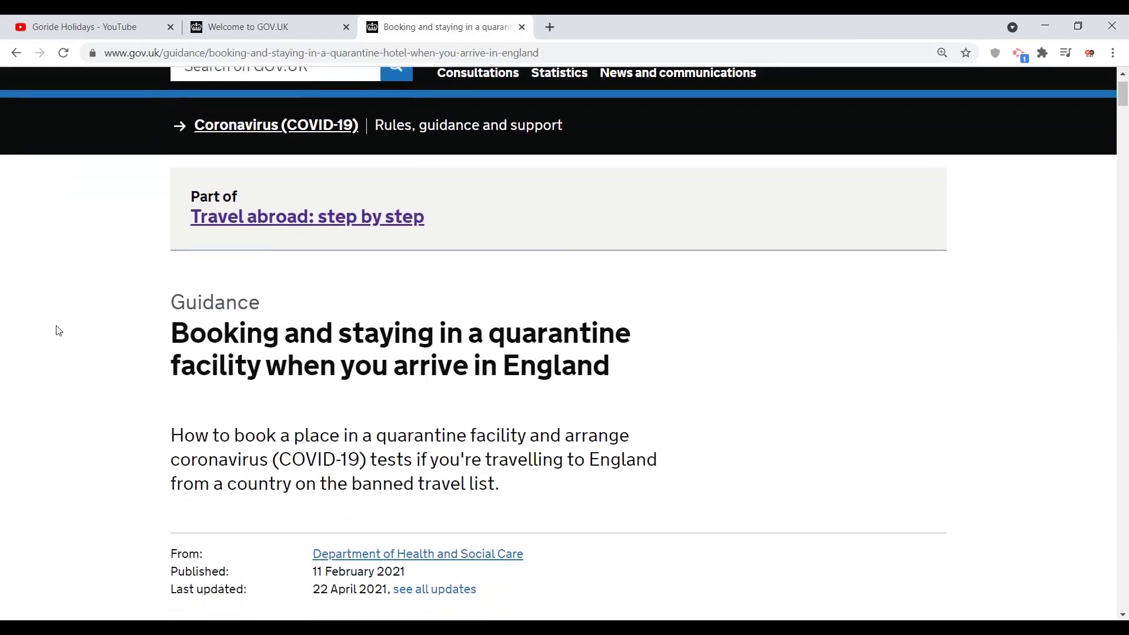
pyautogui.scroll(-2, 58, 331)
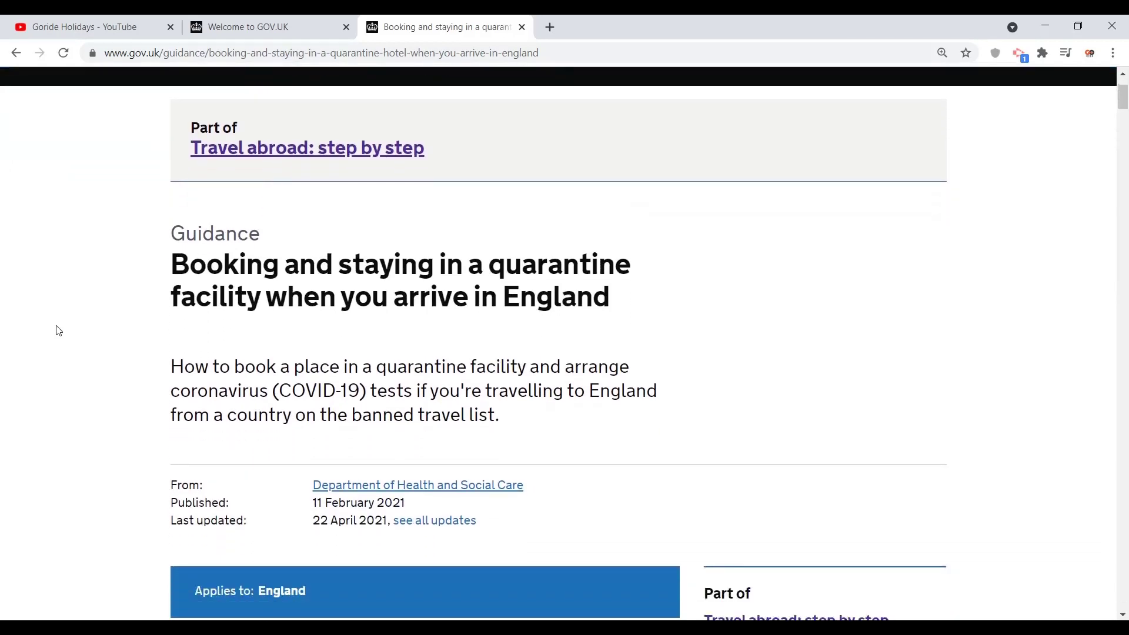
pyautogui.scroll(-10, 59, 331)
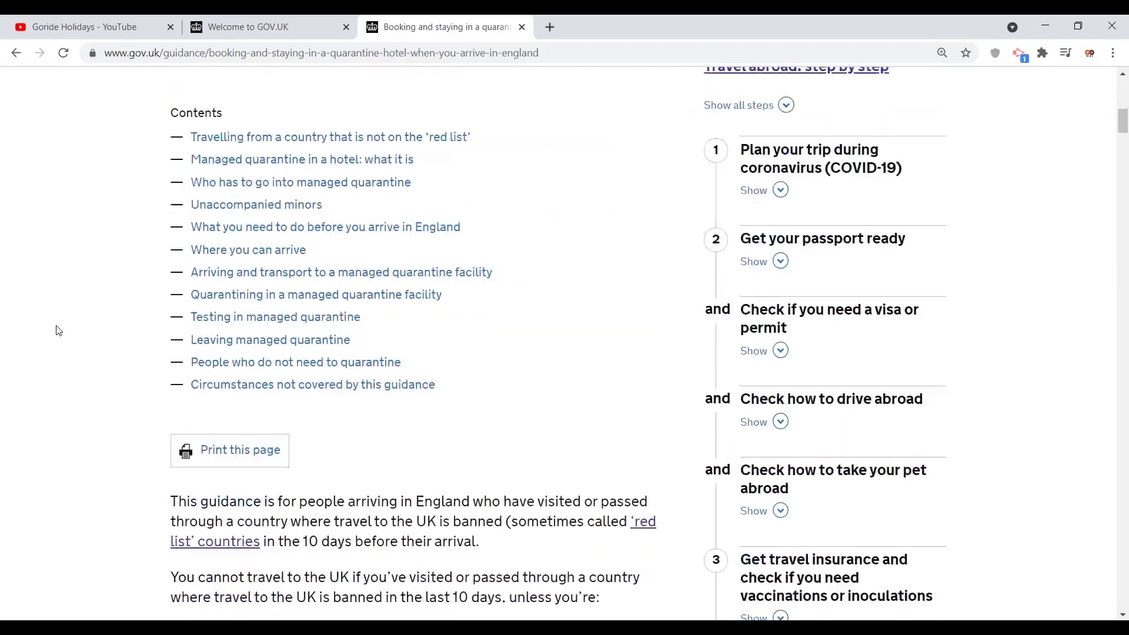
pyautogui.scroll(-4, 59, 331)
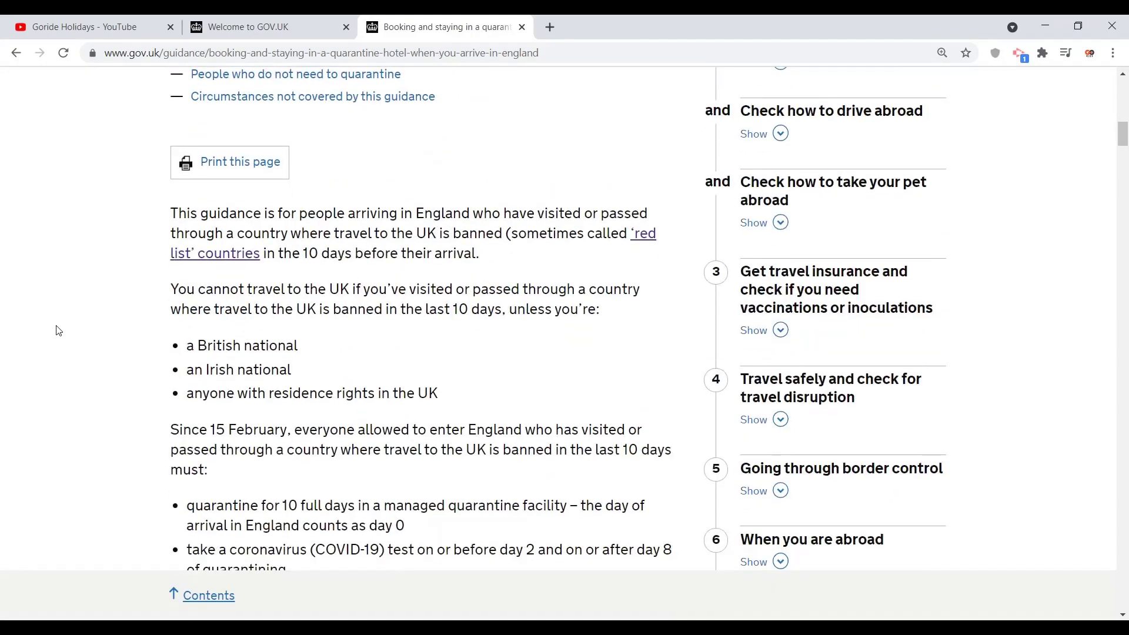
pyautogui.scroll(-7, 58, 330)
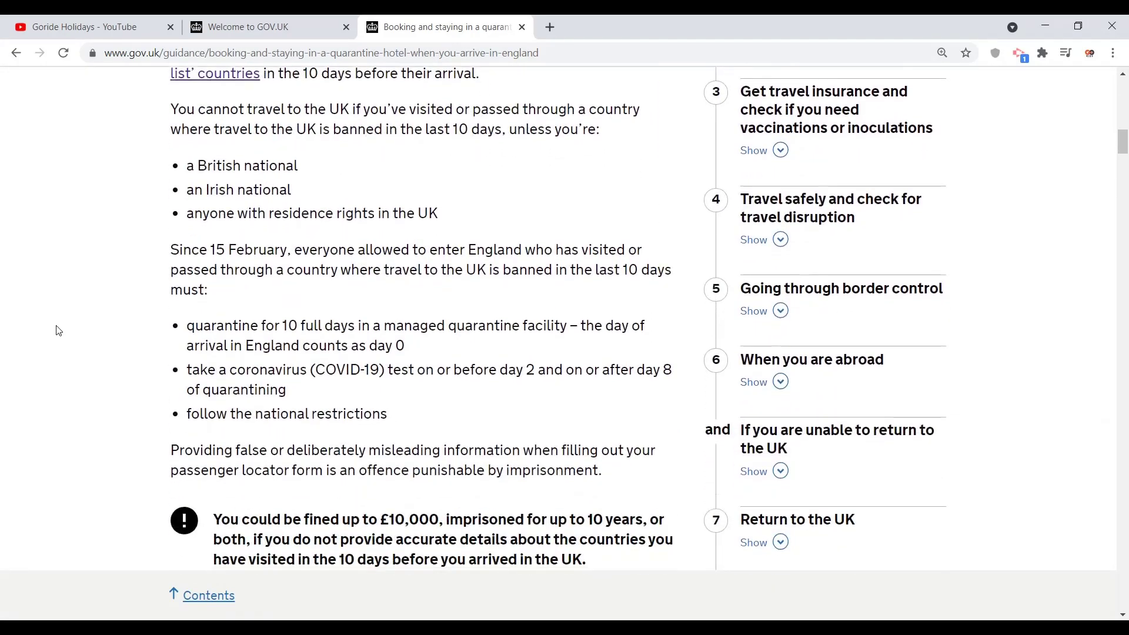
pyautogui.scroll(-8, 59, 330)
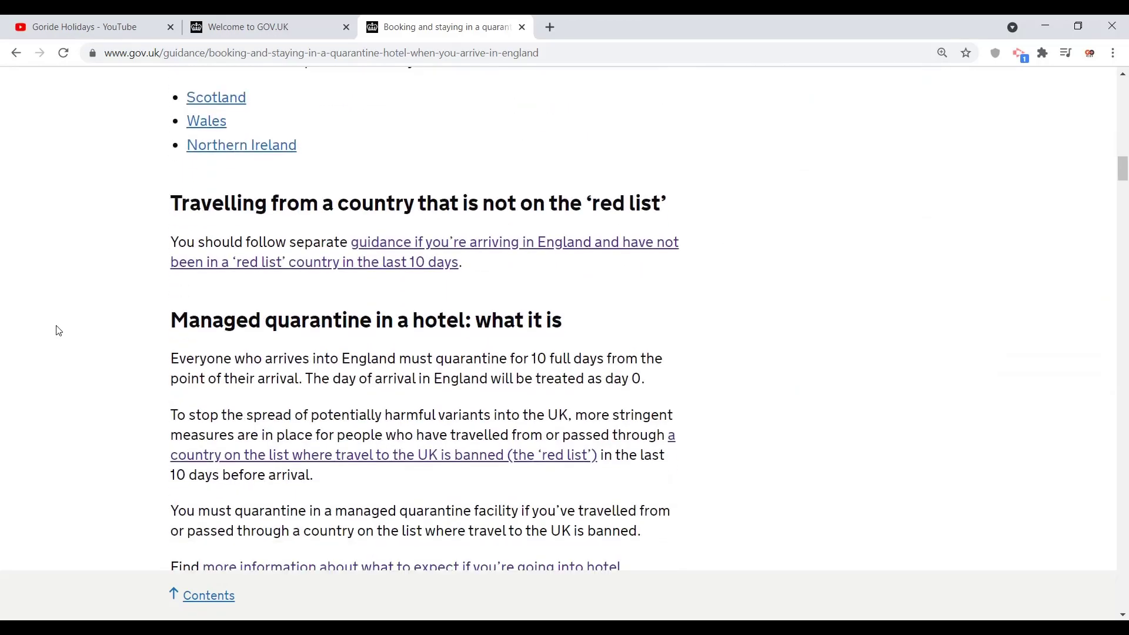
pyautogui.scroll(-10, 59, 331)
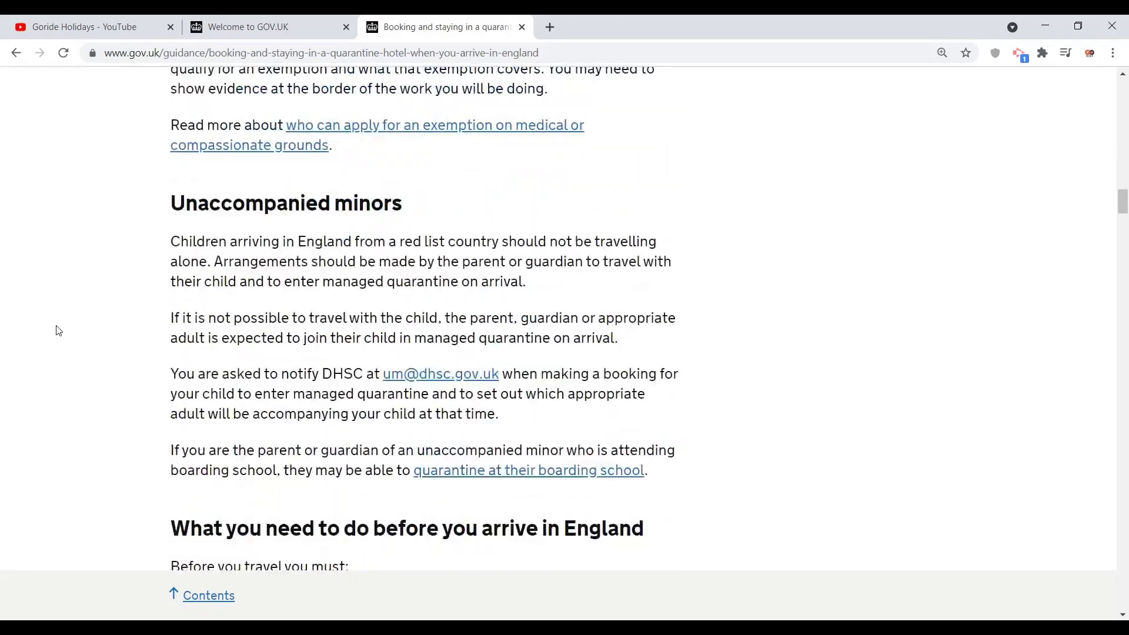
pyautogui.scroll(-5, 59, 330)
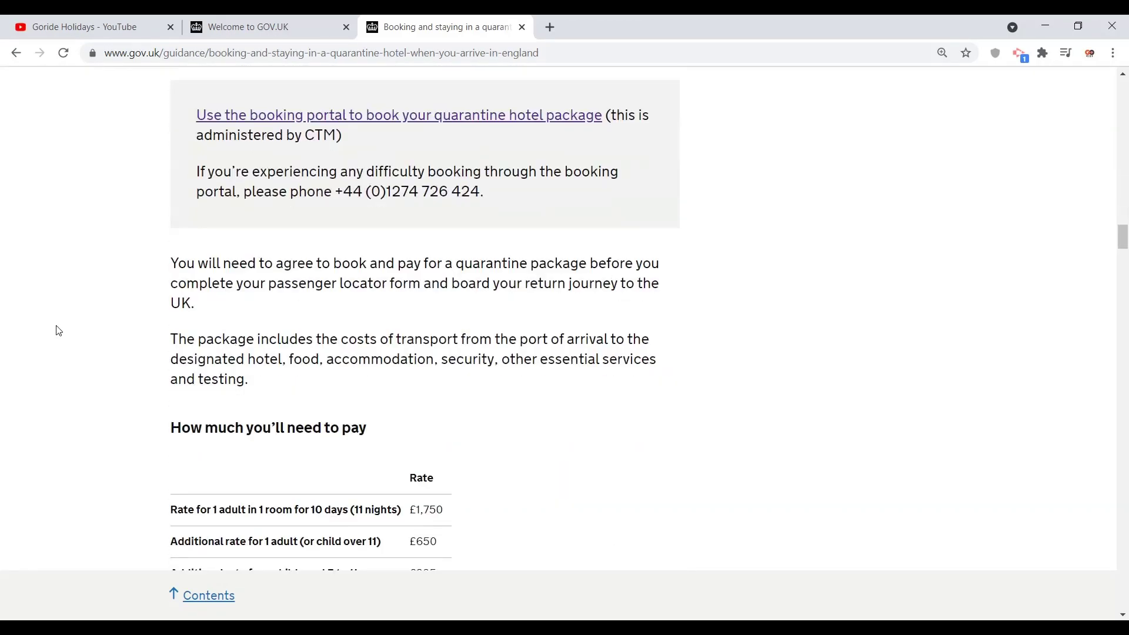
# Step: Follow the 'Use the booking portal to book your quarantine hotel package' link
pyautogui.scroll(2, 59, 330)
pyautogui.scroll(1, 58, 330)
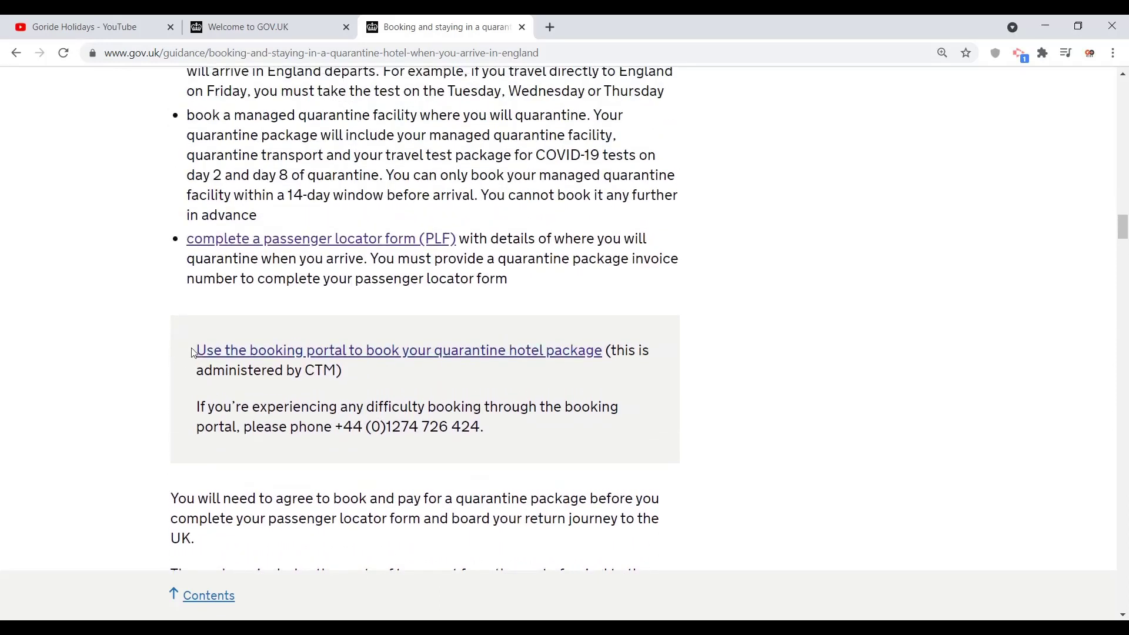
pyautogui.moveTo(189, 351); pyautogui.dragTo(507, 361)
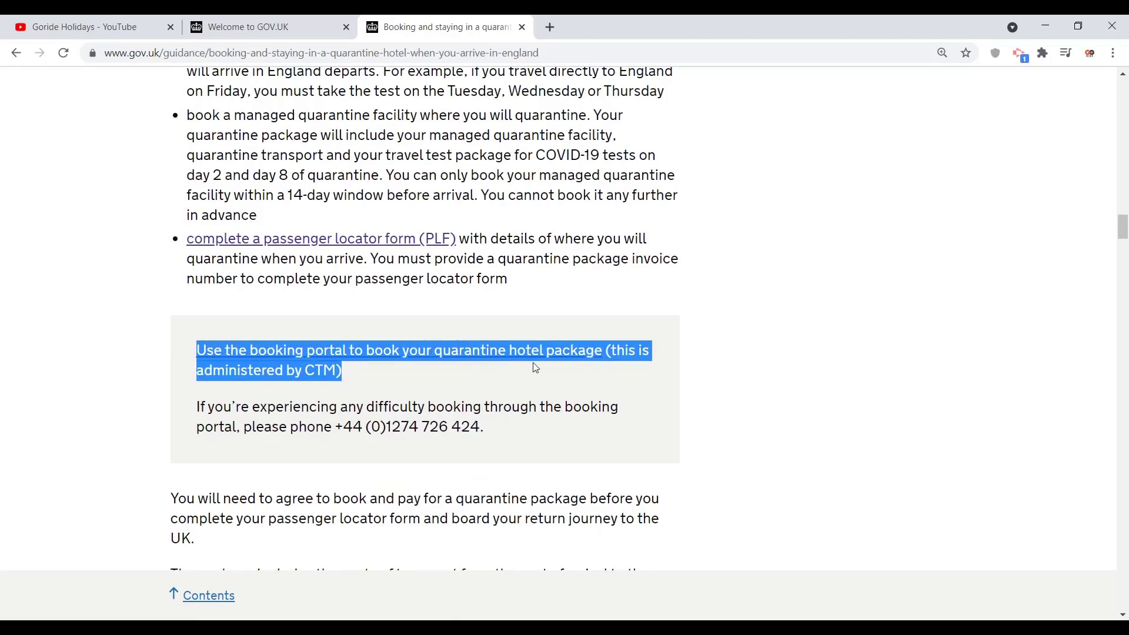
pyautogui.click(482, 365)
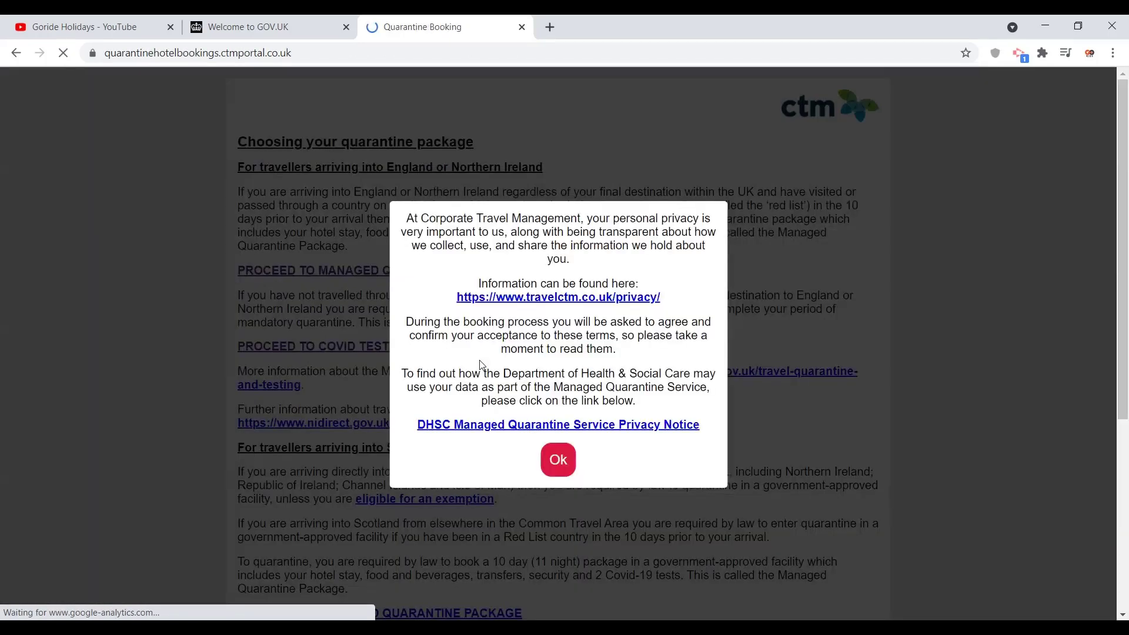
# Step: Accept the privacy notice and proceed to the managed quarantine package search
pyautogui.click(554, 461)
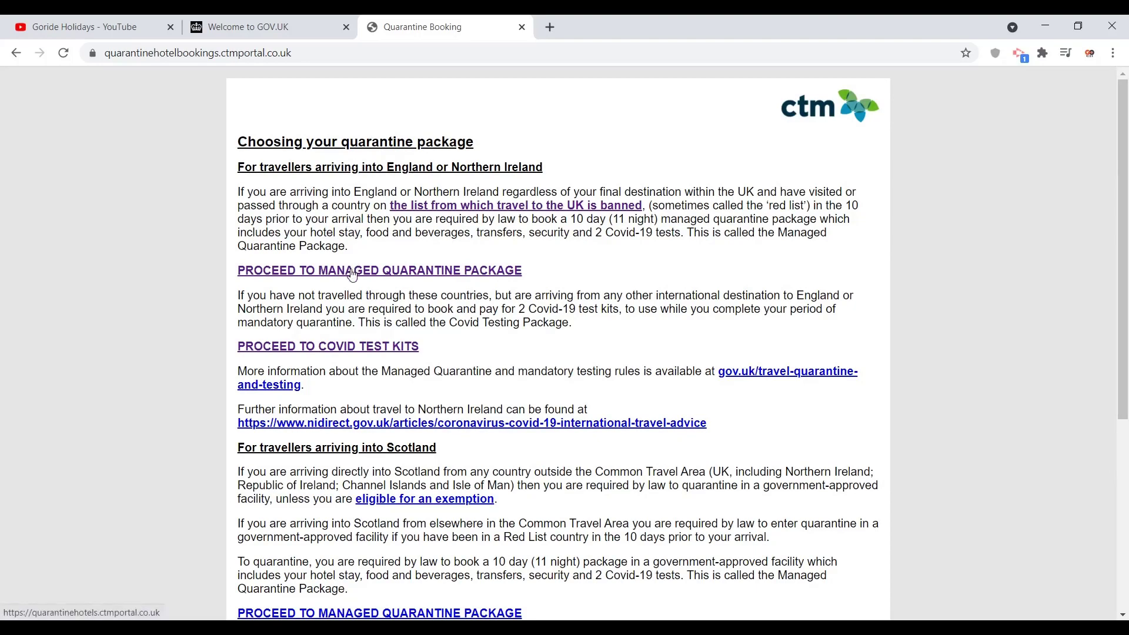
pyautogui.click(353, 272)
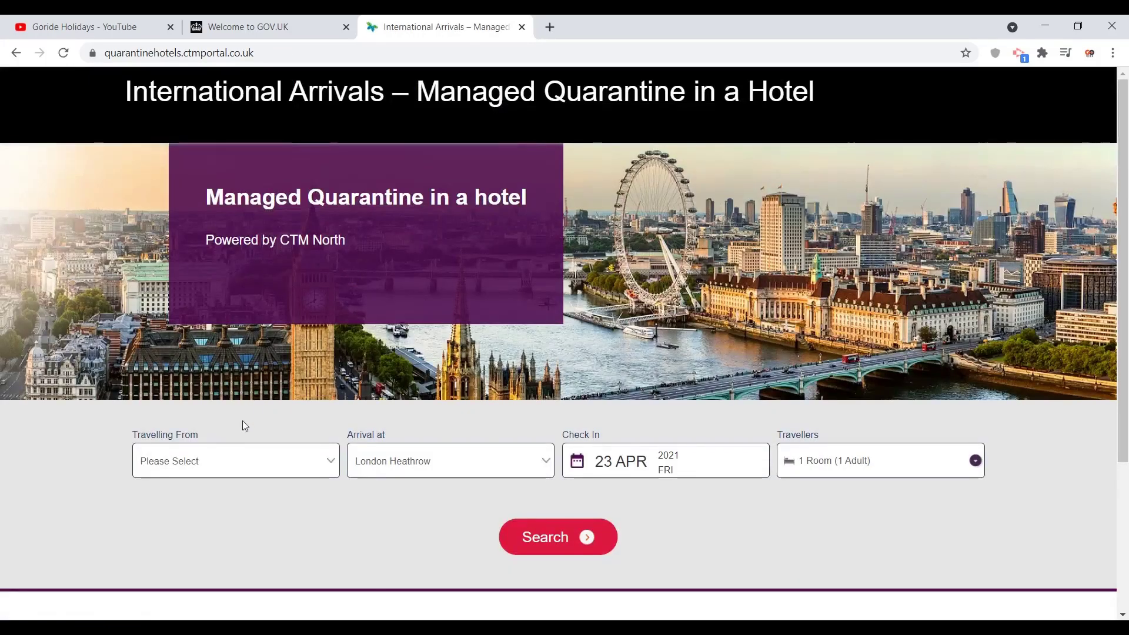
# Step: Set the Travelling From country to India
pyautogui.click(231, 461)
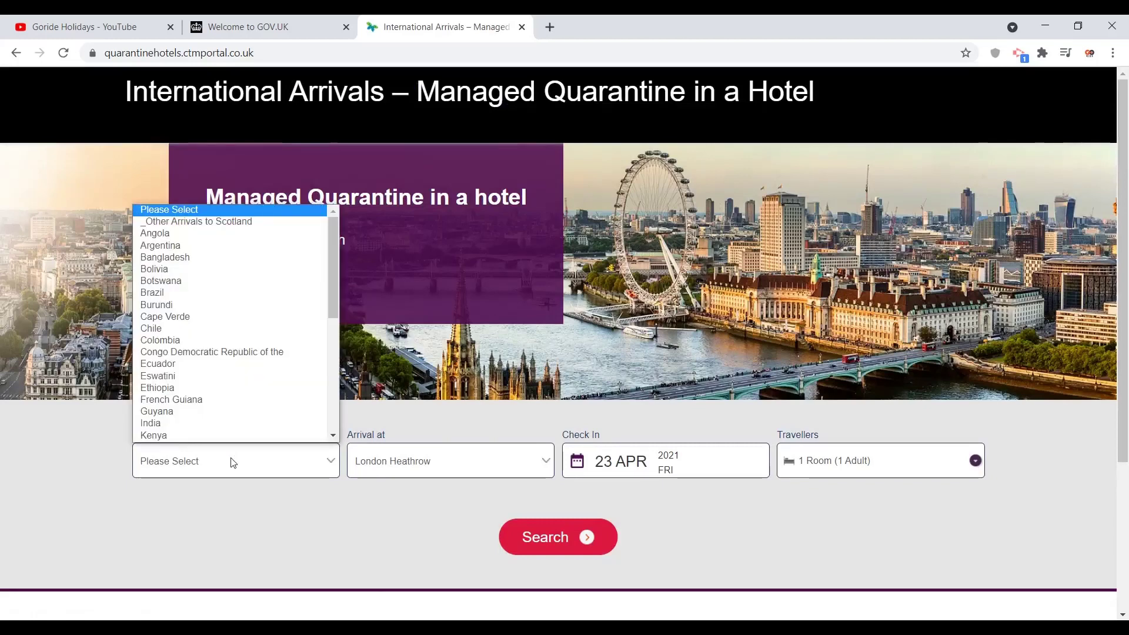
pyautogui.moveTo(334, 295); pyautogui.dragTo(331, 335)
pyautogui.click(186, 312)
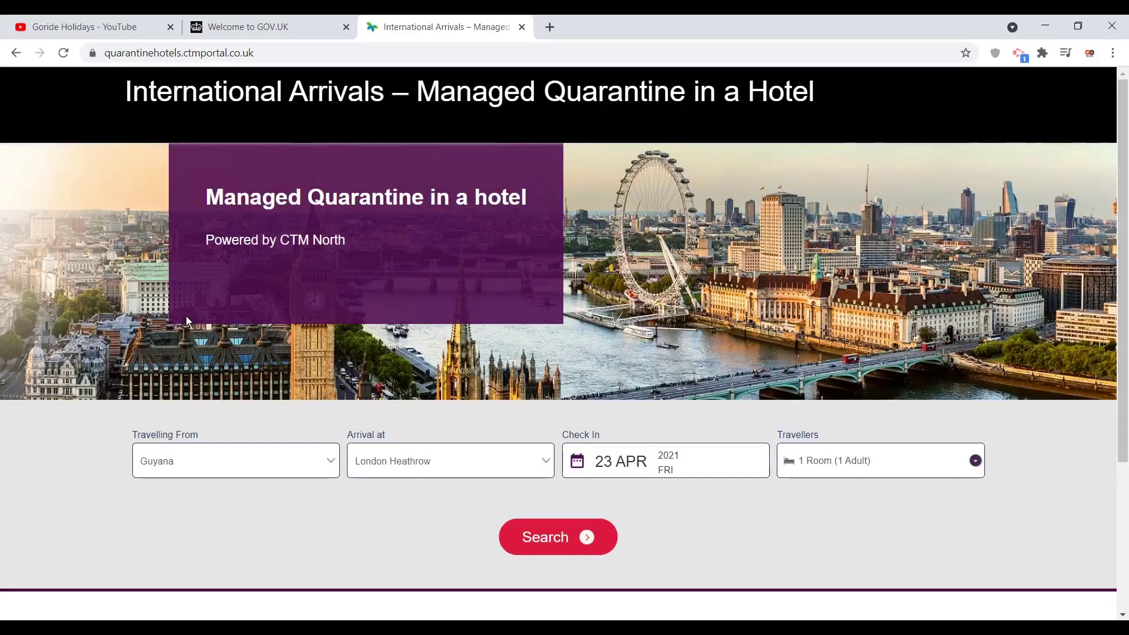
pyautogui.click(261, 476)
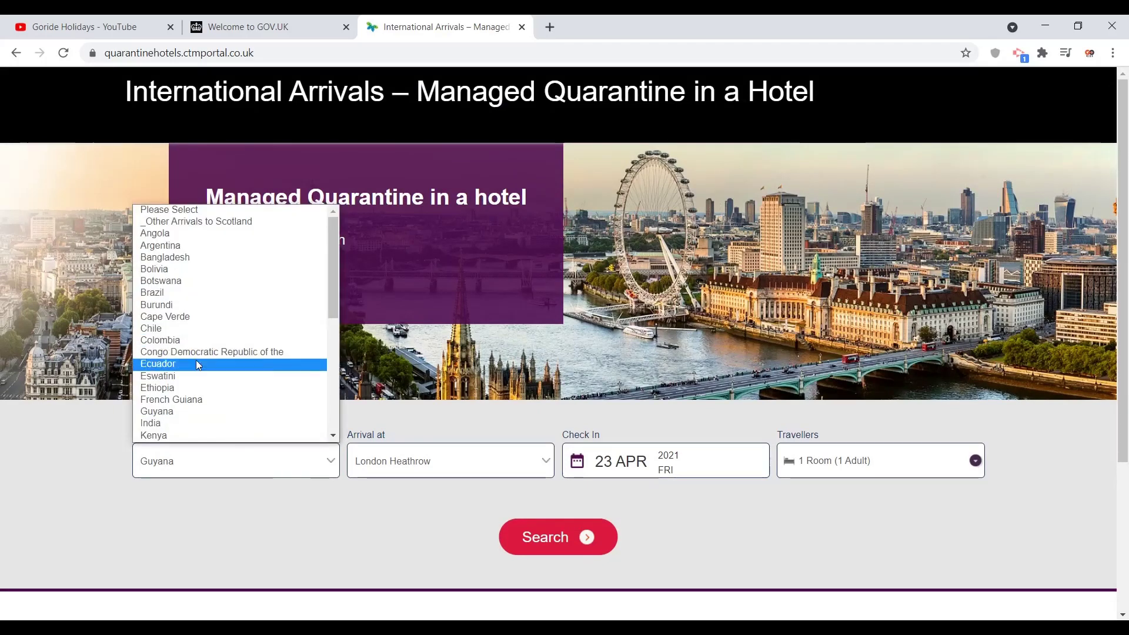
pyautogui.press('i')
pyautogui.press('Return')
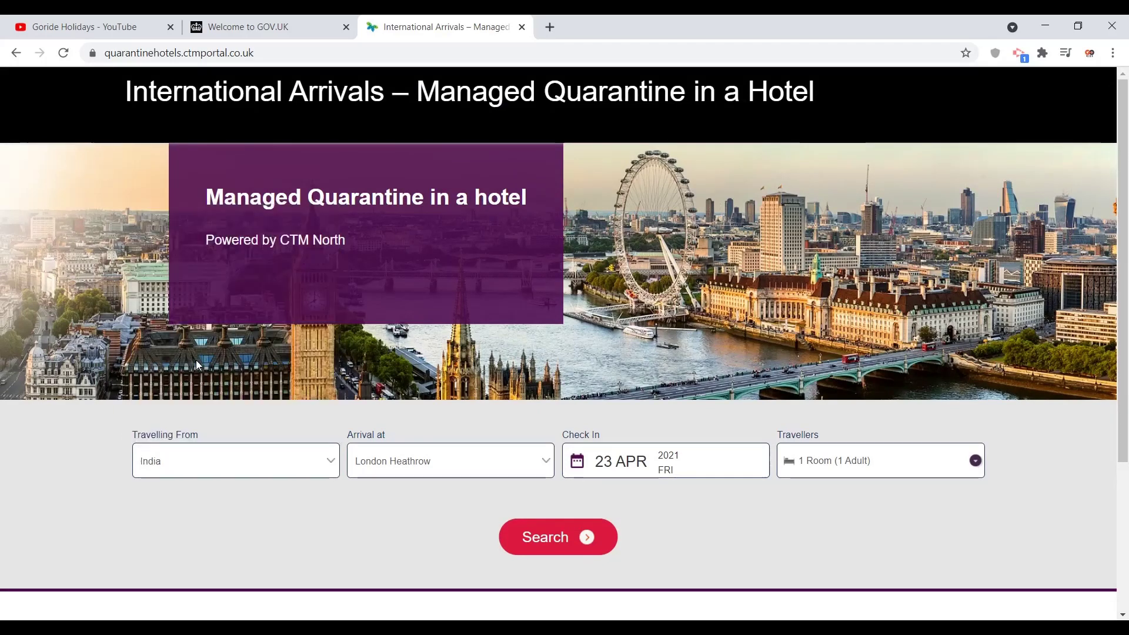
# Step: Keep London Heathrow as arrival and set check-in to 25 April 2021
pyautogui.click(417, 464)
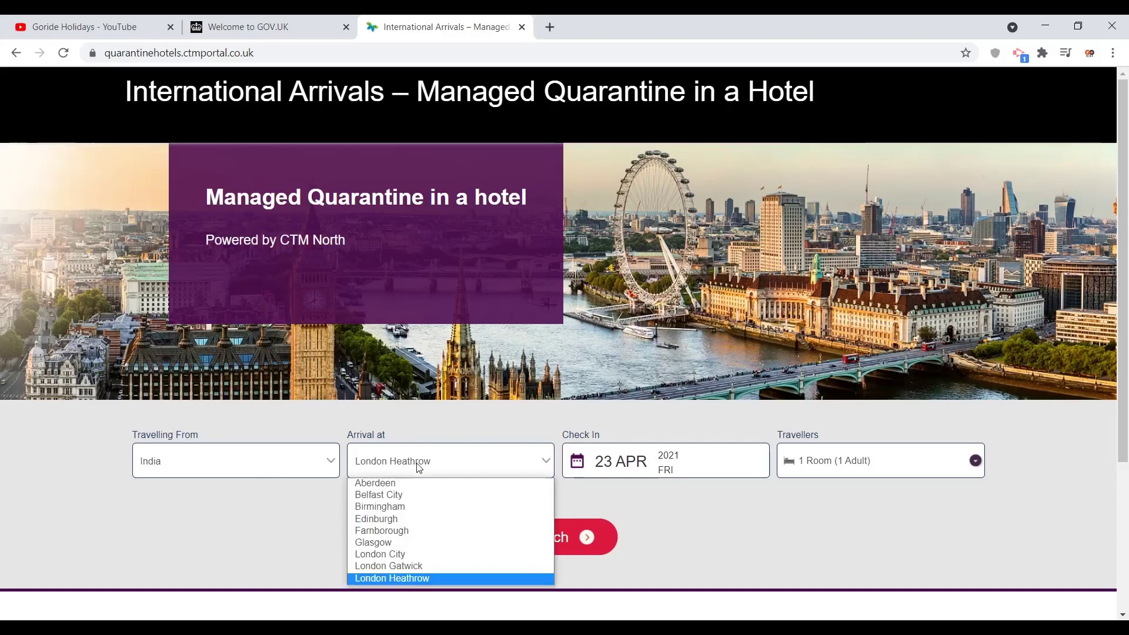
pyautogui.click(418, 579)
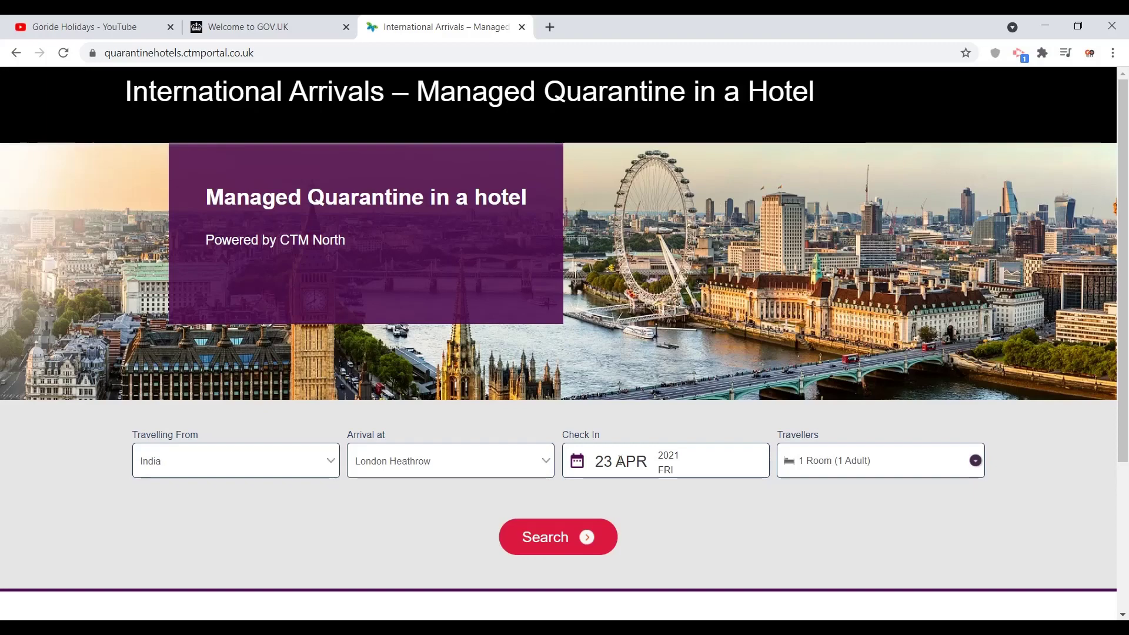
pyautogui.click(620, 461)
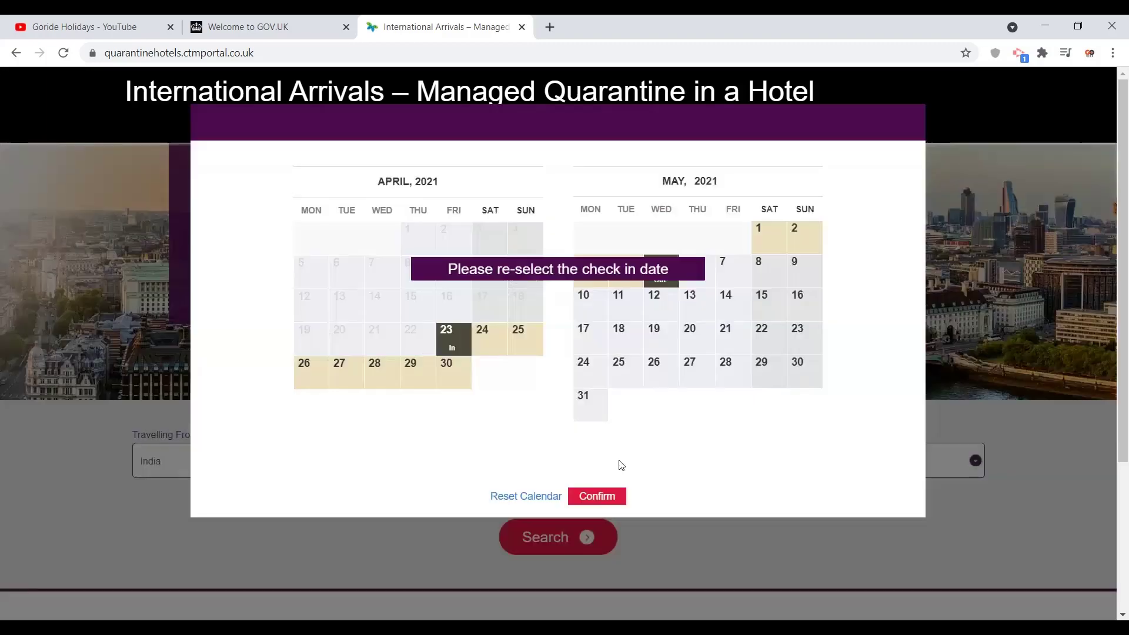
pyautogui.click(519, 335)
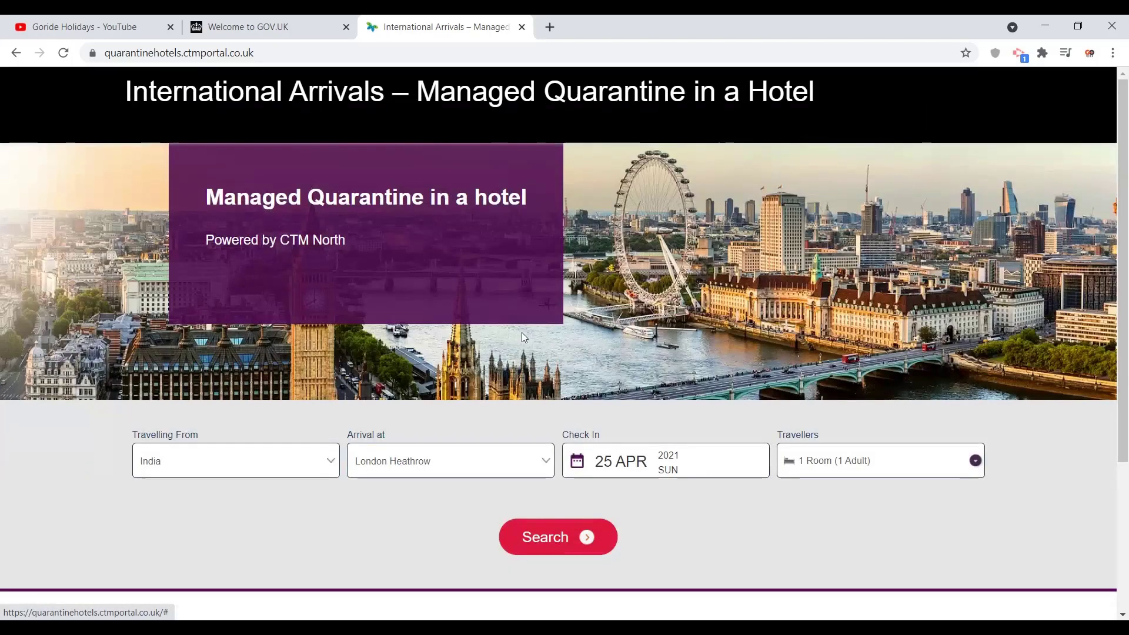
# Step: Set one room for 2 adults, search, and book the £2,400 quarantine package
pyautogui.click(882, 455)
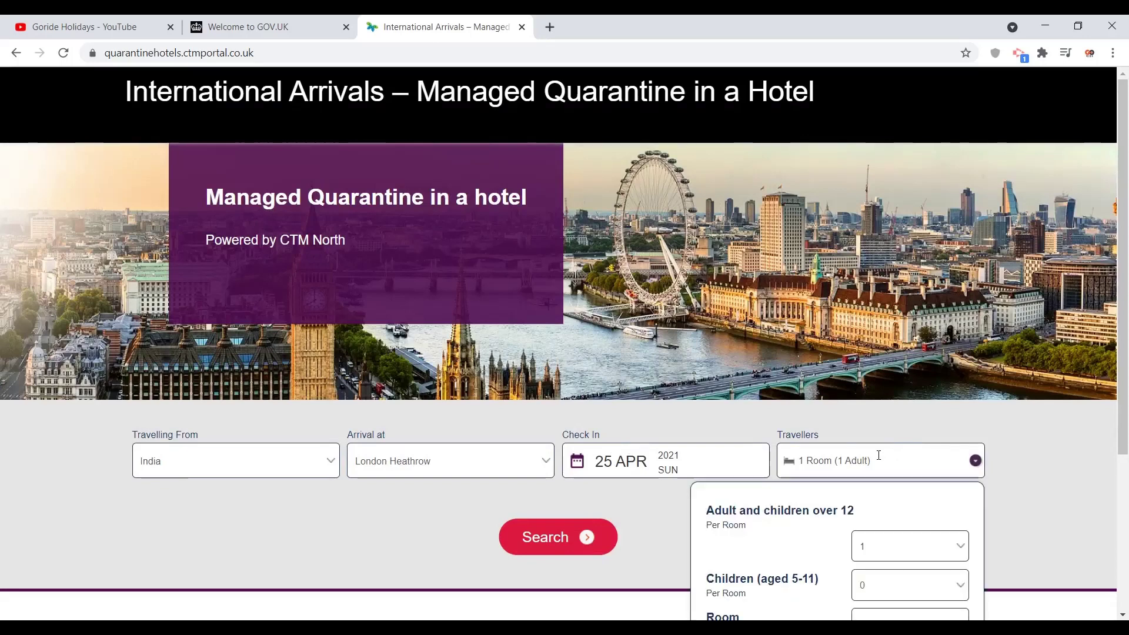
pyautogui.click(895, 535)
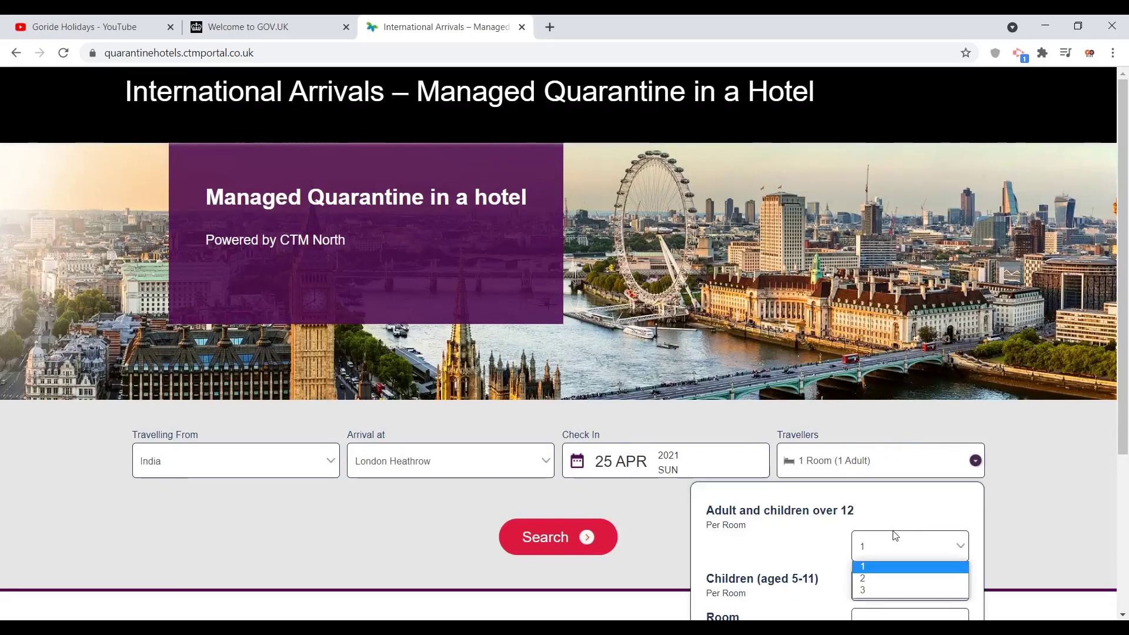
pyautogui.click(883, 579)
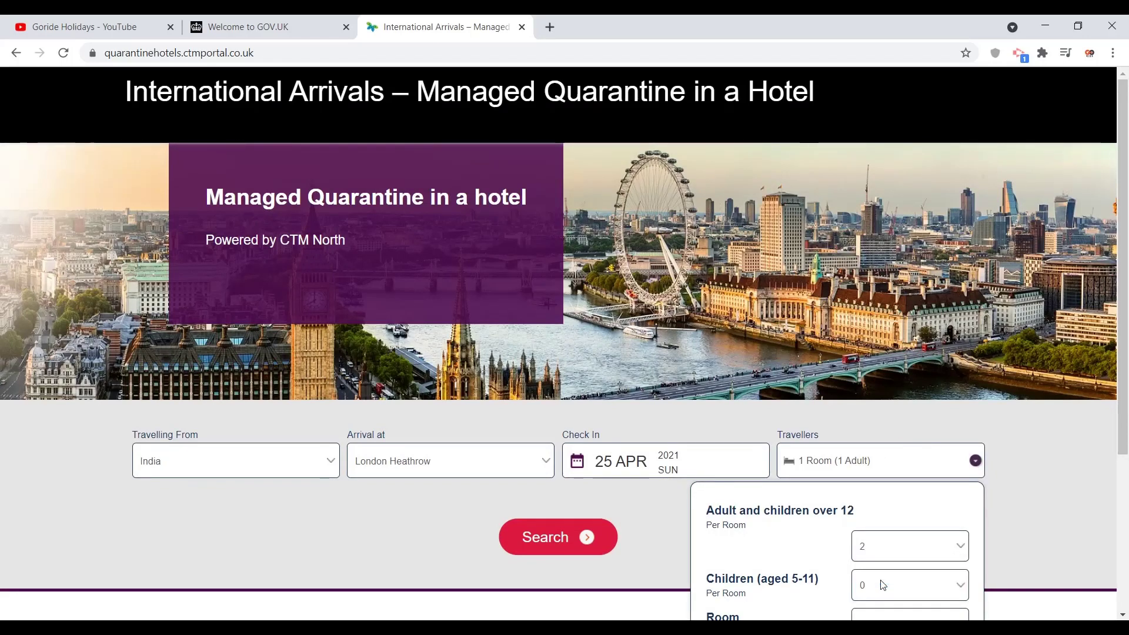
pyautogui.click(665, 528)
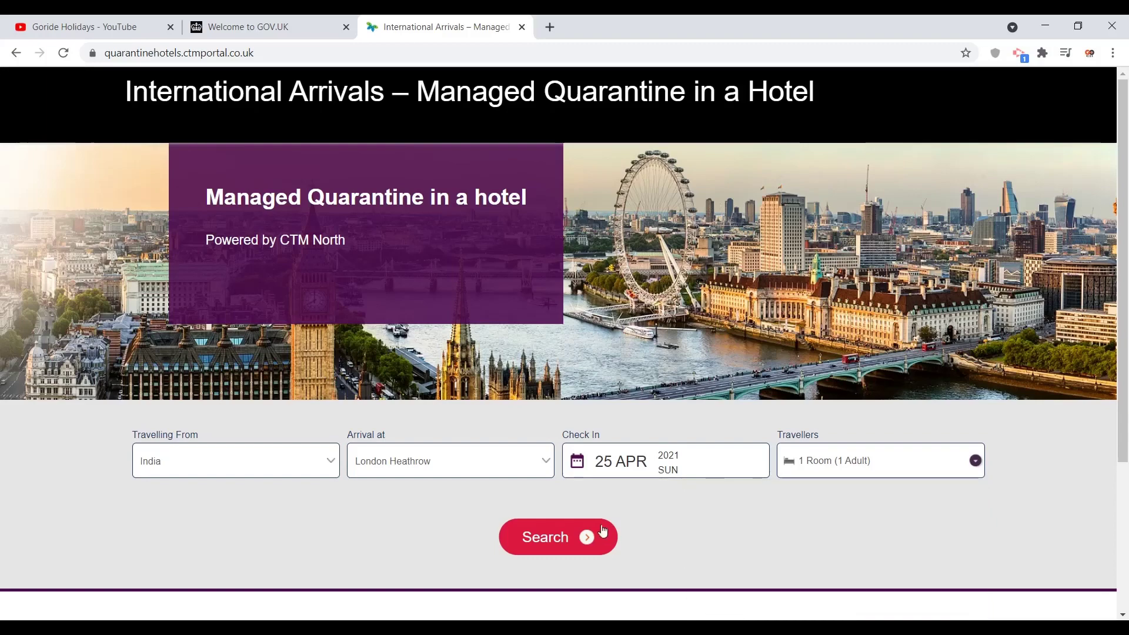
pyautogui.click(819, 469)
pyautogui.moveTo(1028, 504); pyautogui.dragTo(203, 194)
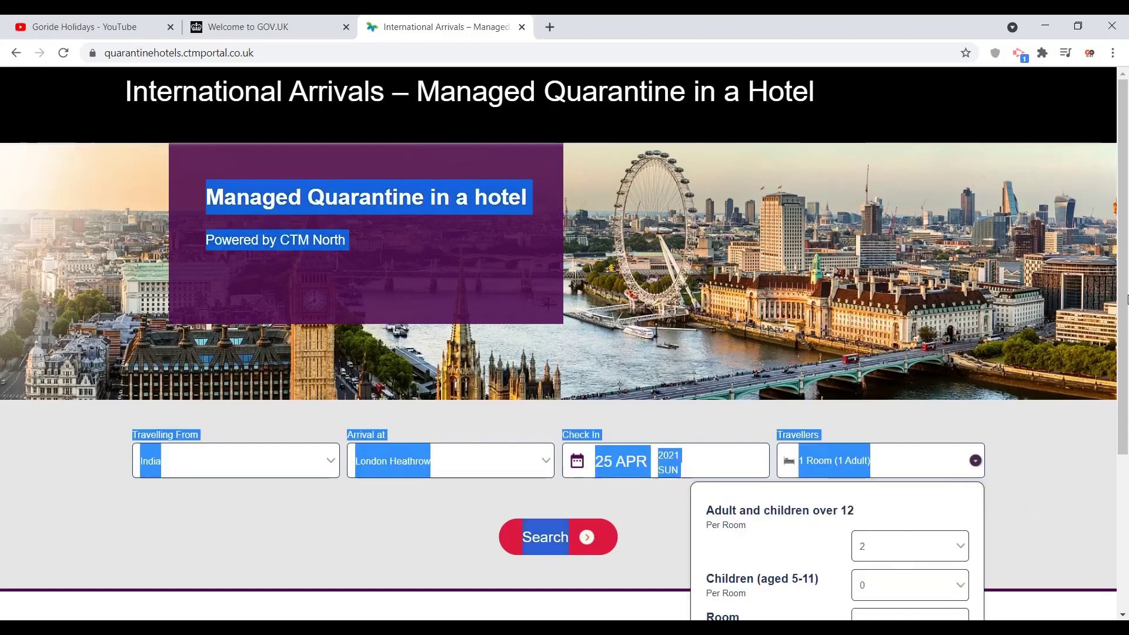
pyautogui.moveTo(1122, 306); pyautogui.dragTo(1124, 464)
pyautogui.click(794, 589)
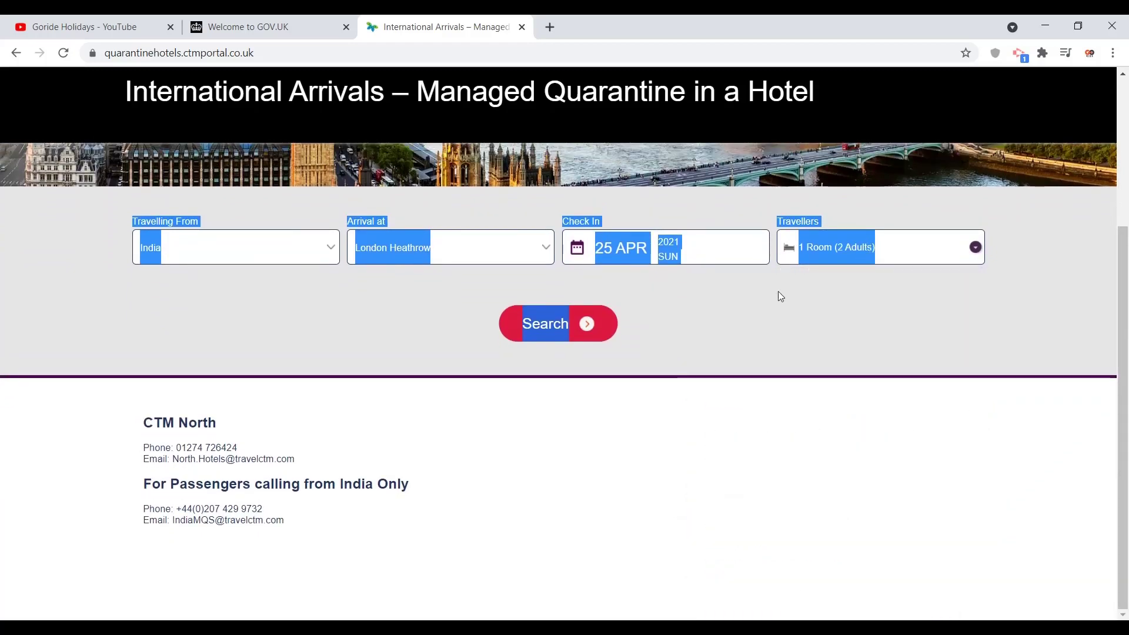
pyautogui.click(541, 322)
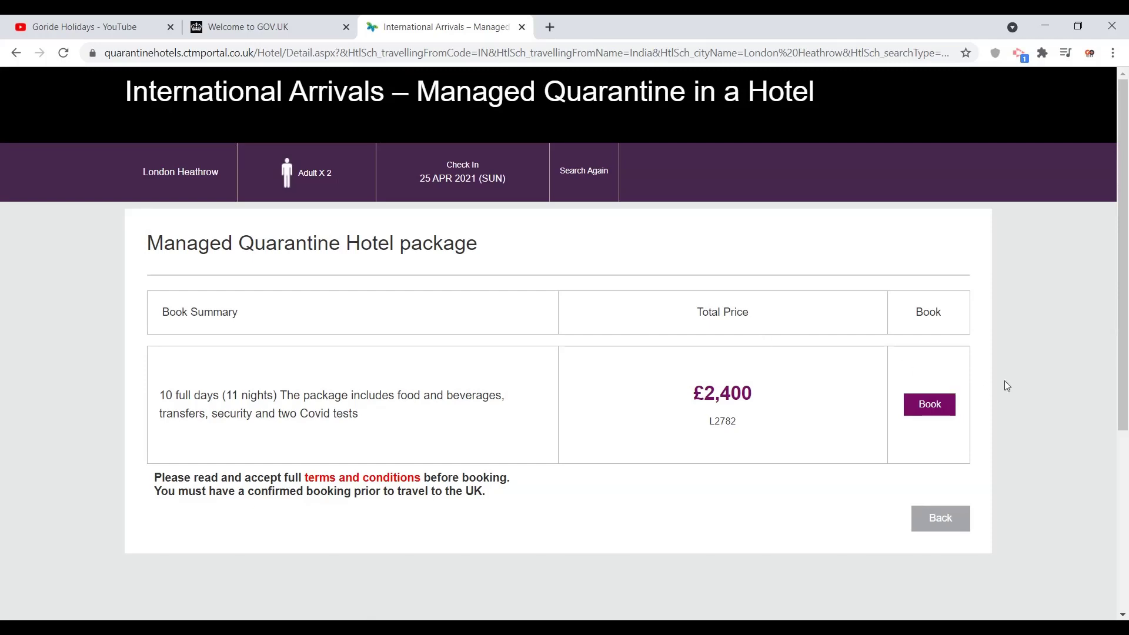
pyautogui.click(932, 410)
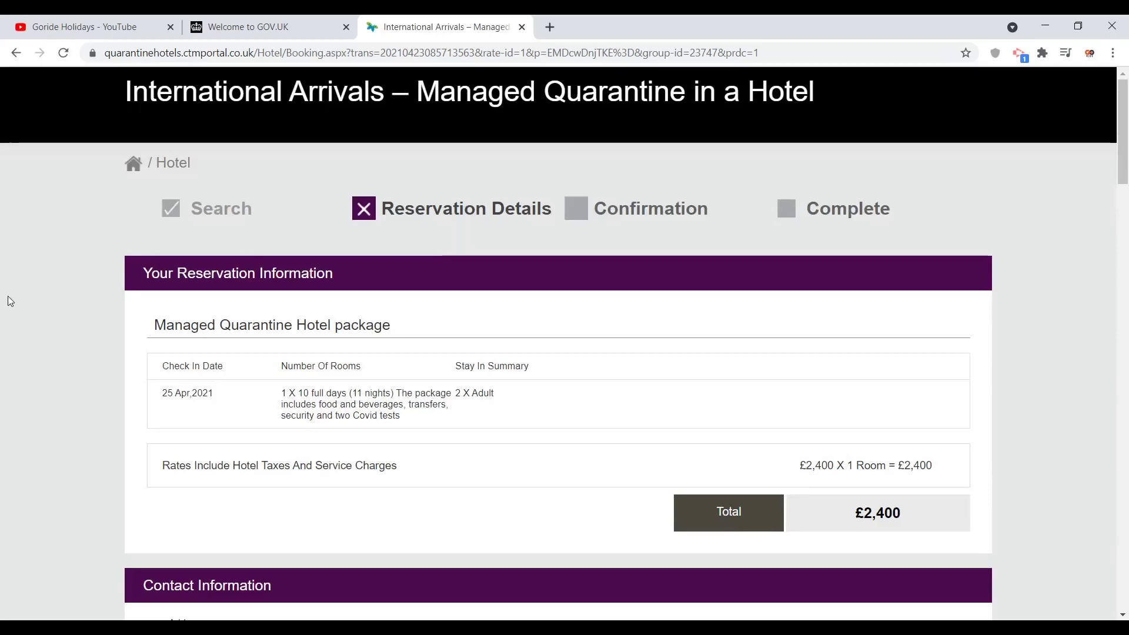
# Step: Review the reservation summary: 25 Apr 2021, 2 adults, £2,400 total
pyautogui.scroll(-2, 9, 301)
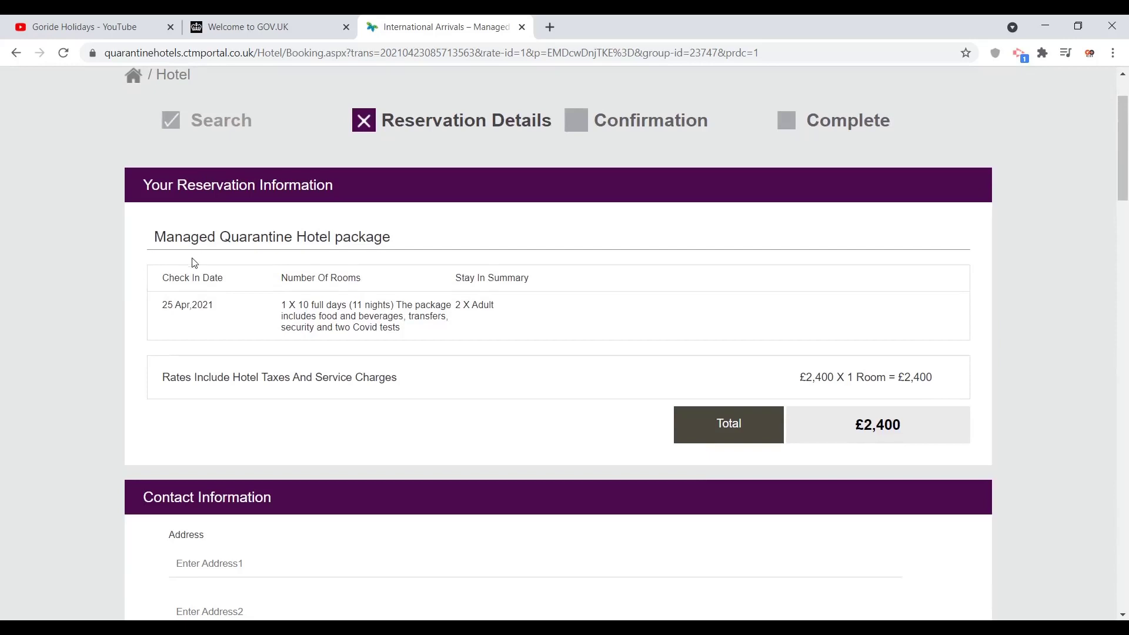
pyautogui.tripleClick(164, 277)
pyautogui.moveTo(200, 302); pyautogui.dragTo(207, 303)
pyautogui.click(222, 310)
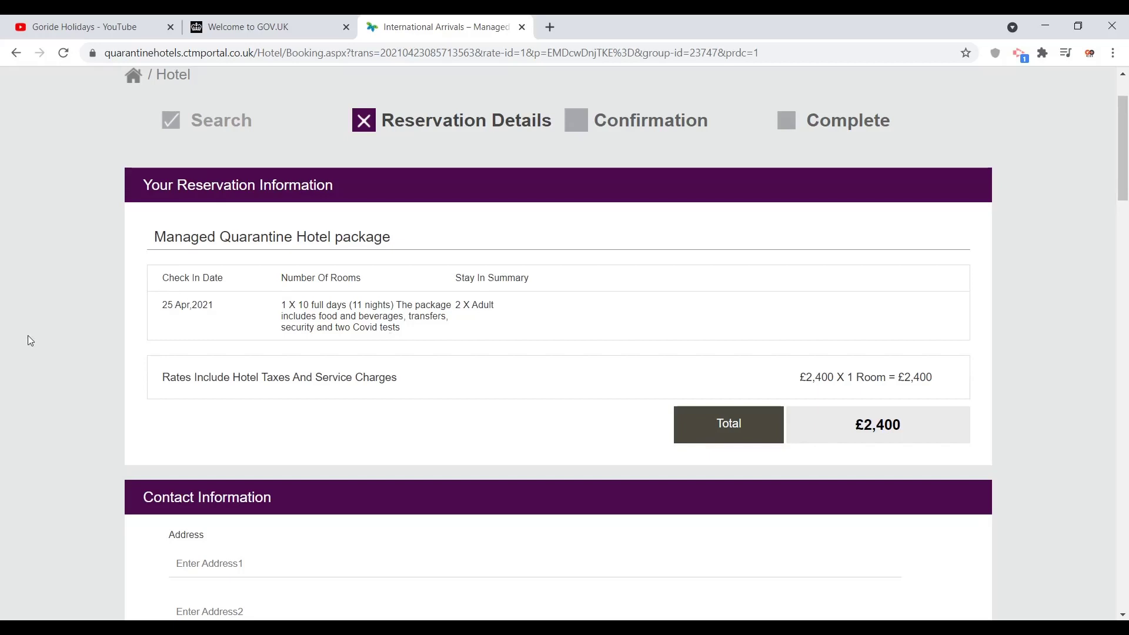
pyautogui.scroll(-6, 41, 346)
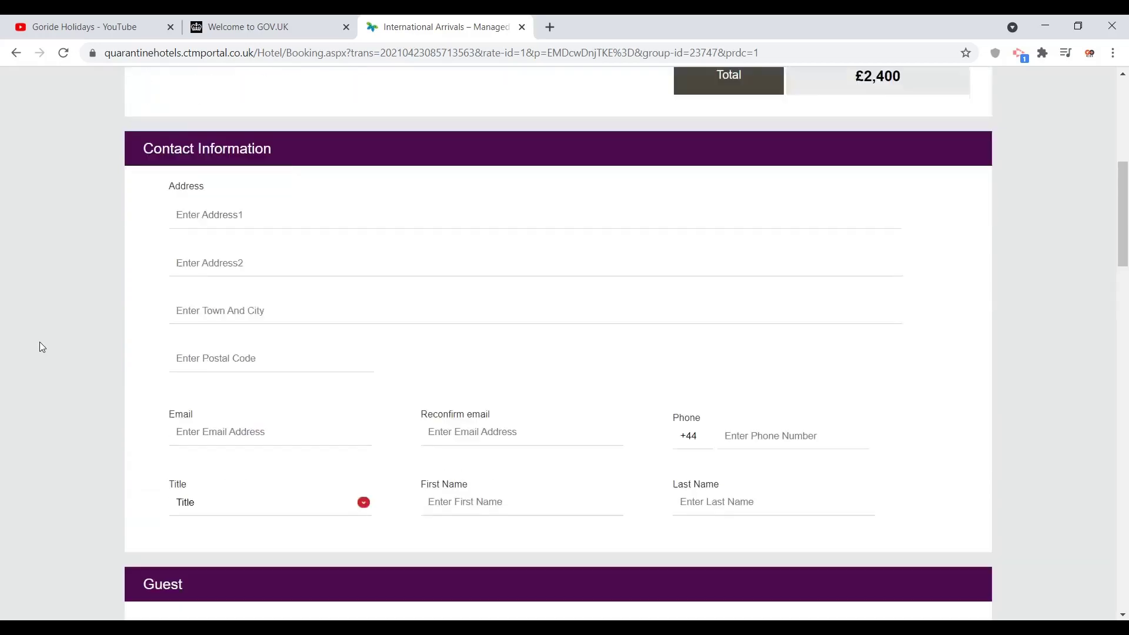
pyautogui.click(212, 211)
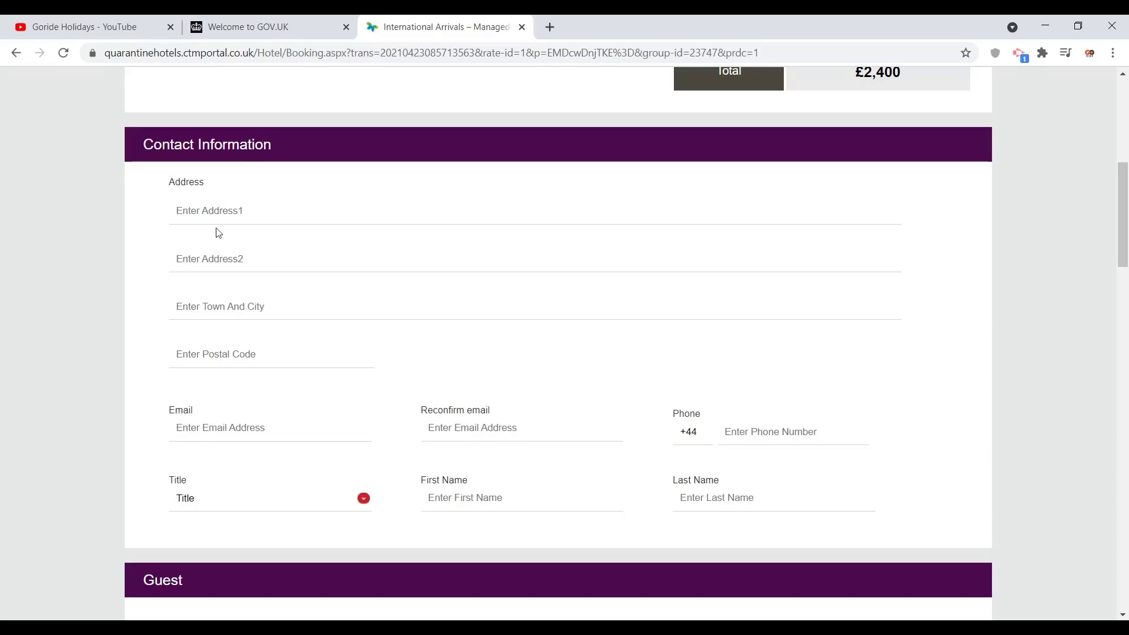
pyautogui.click(217, 254)
pyautogui.click(214, 306)
pyautogui.scroll(-2, 83, 384)
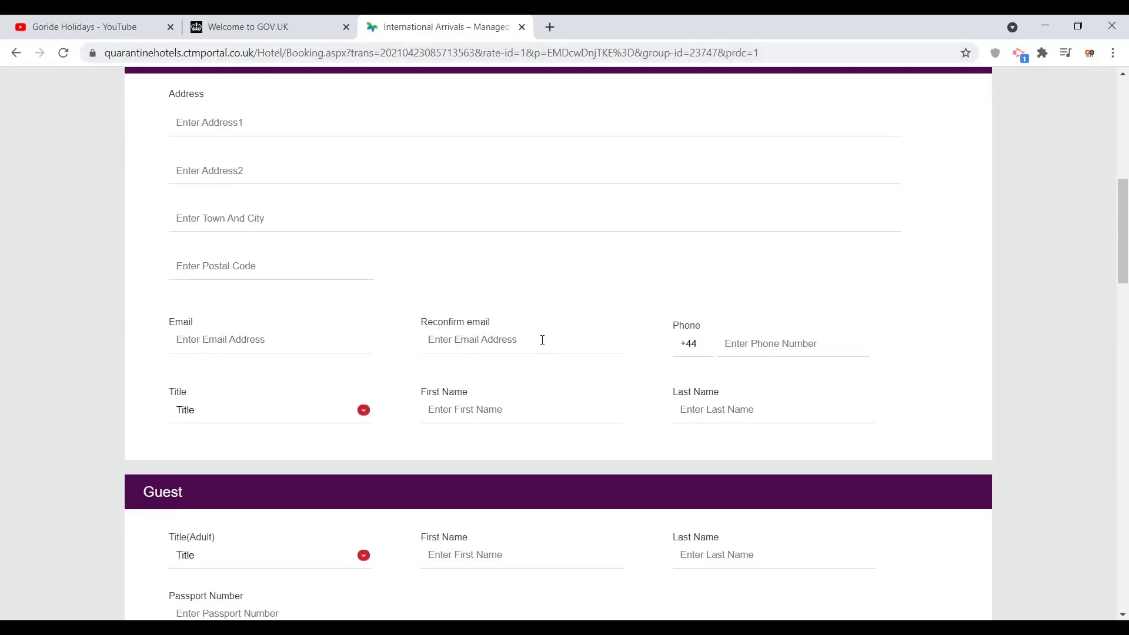
pyautogui.click(772, 343)
pyautogui.click(444, 413)
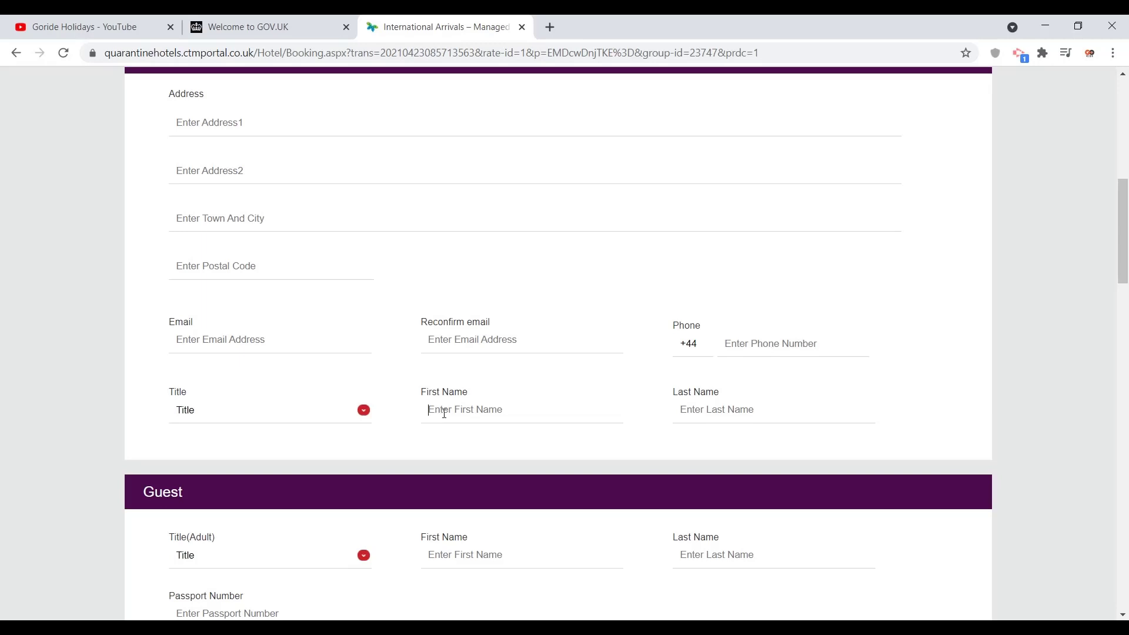
pyautogui.click(740, 409)
pyautogui.scroll(-6, 132, 404)
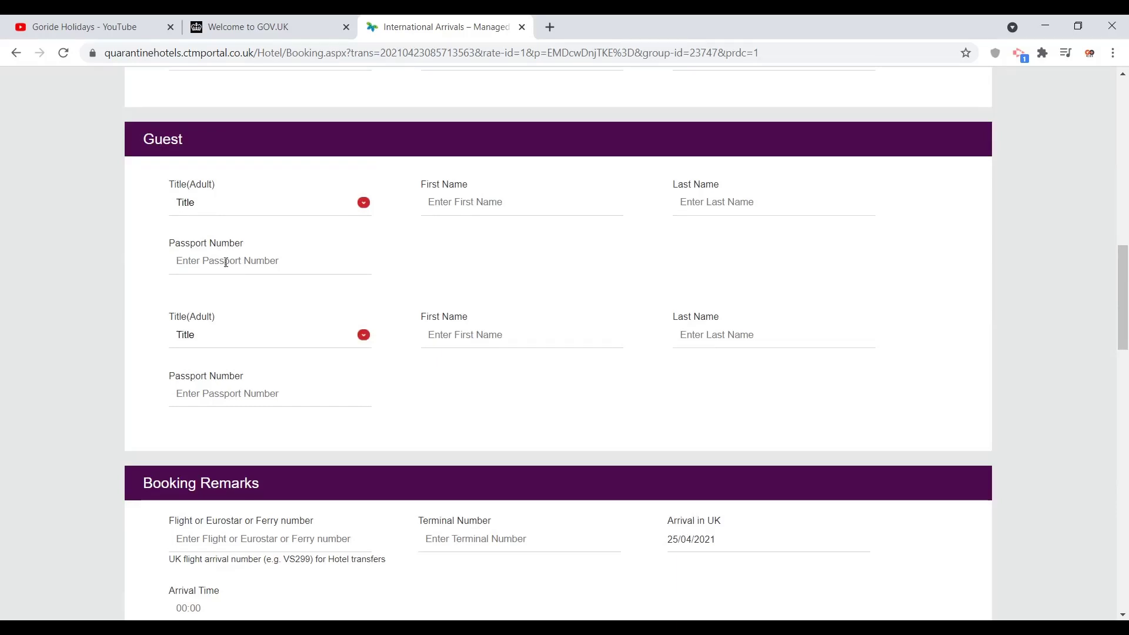
# Step: Fill the booking remarks with UK arrival on 25/04/2021 at 00:00
pyautogui.click(274, 341)
pyautogui.click(273, 341)
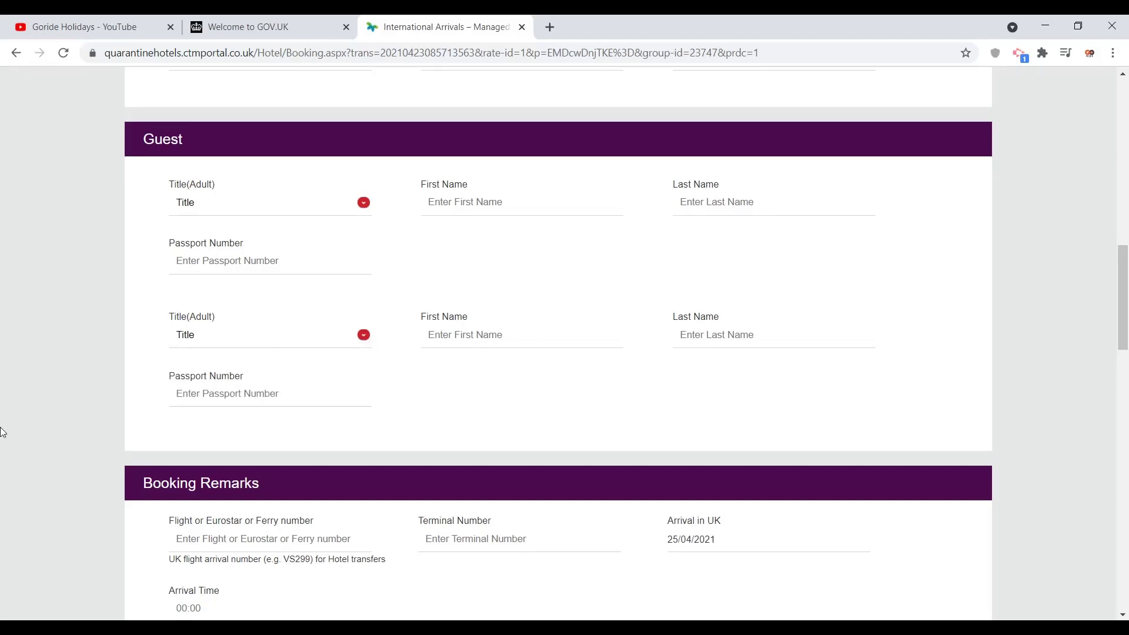
pyautogui.scroll(-6, 3, 432)
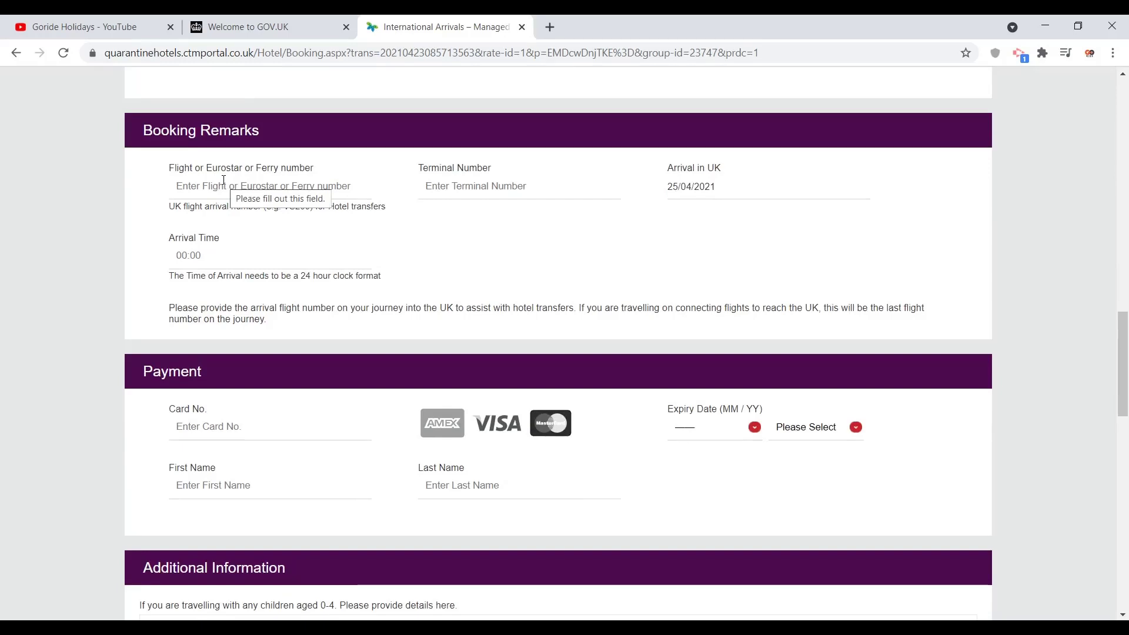
pyautogui.click(224, 180)
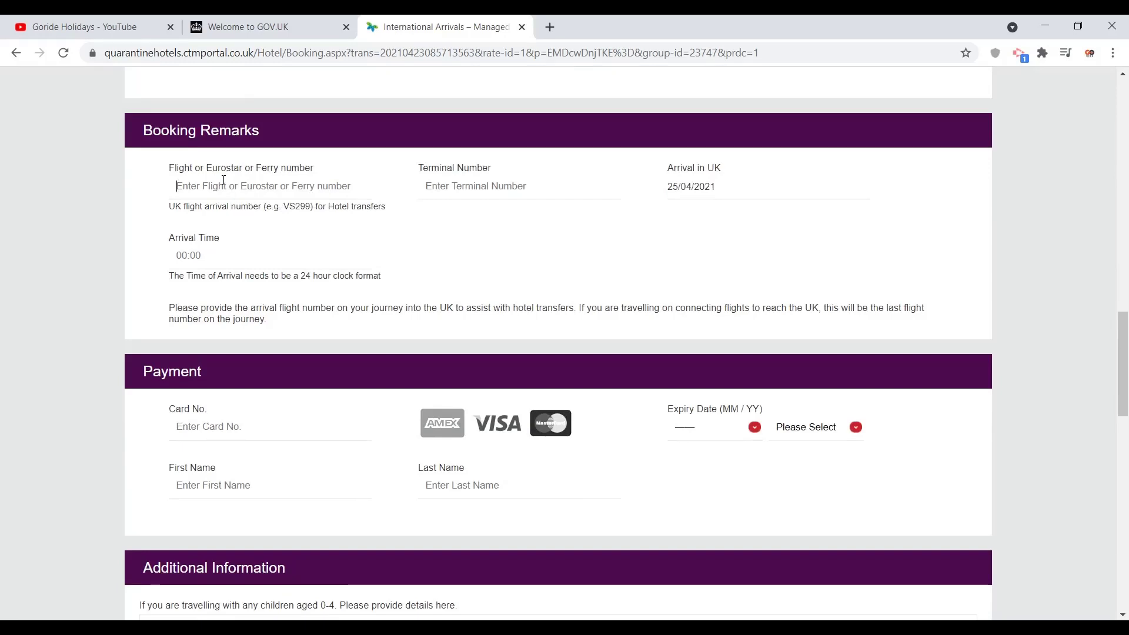
pyautogui.click(537, 189)
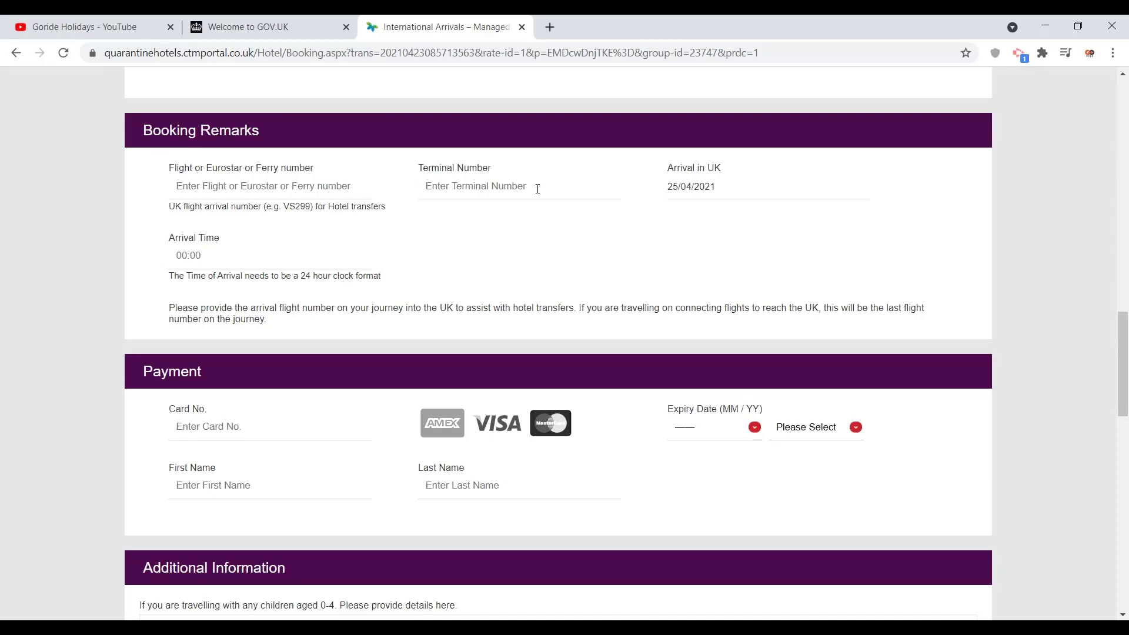
pyautogui.click(713, 182)
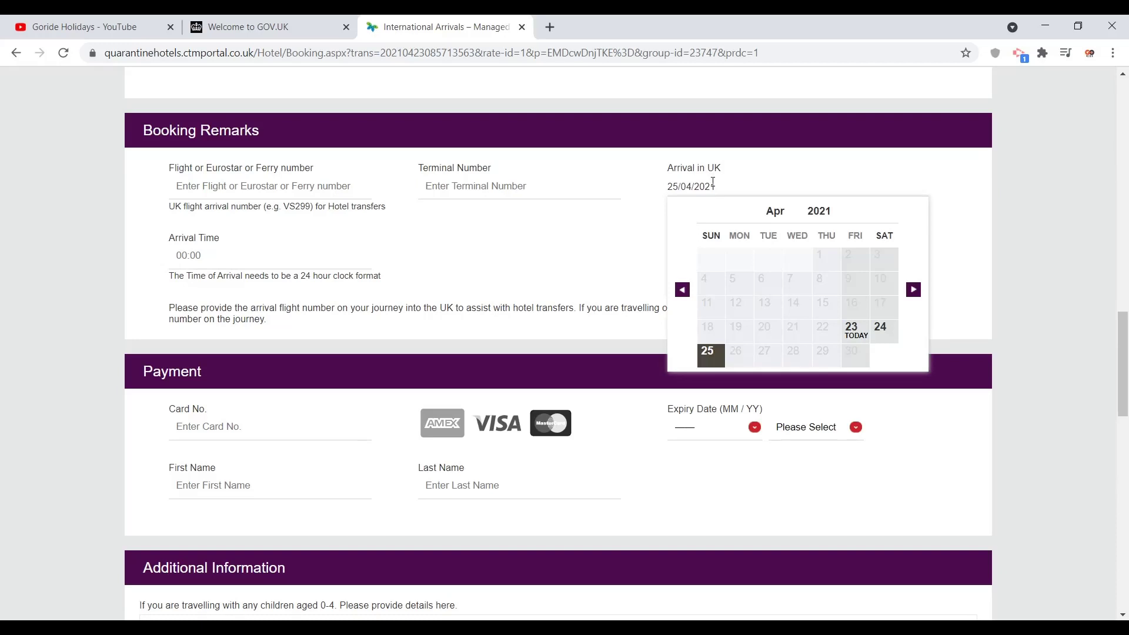
pyautogui.click(181, 254)
pyautogui.click(104, 322)
pyautogui.scroll(-2, 105, 322)
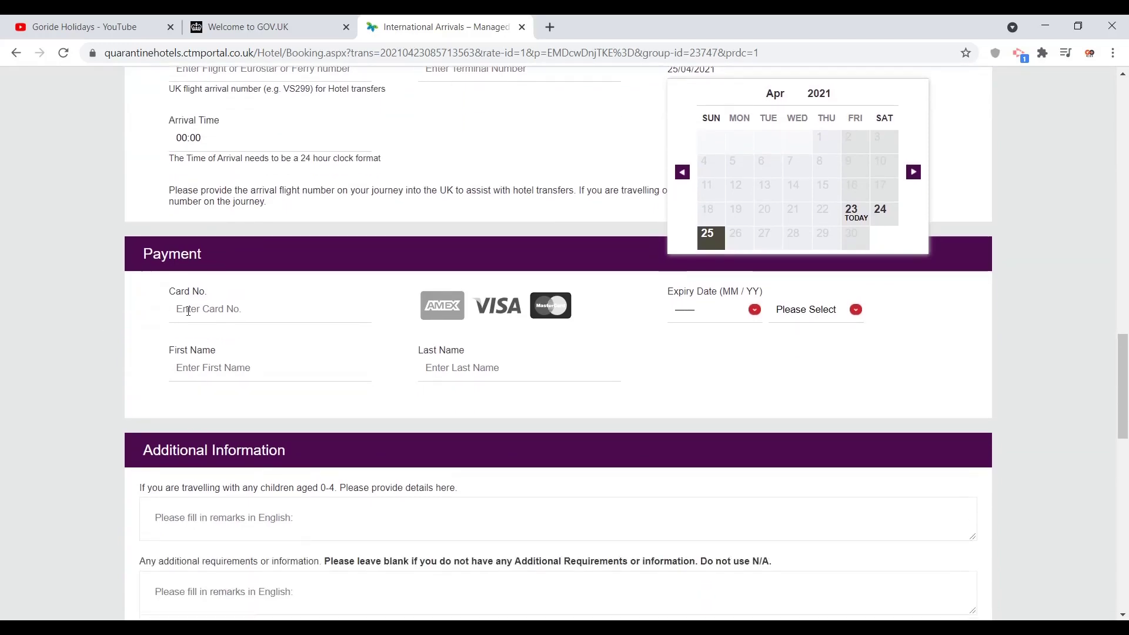
pyautogui.click(188, 310)
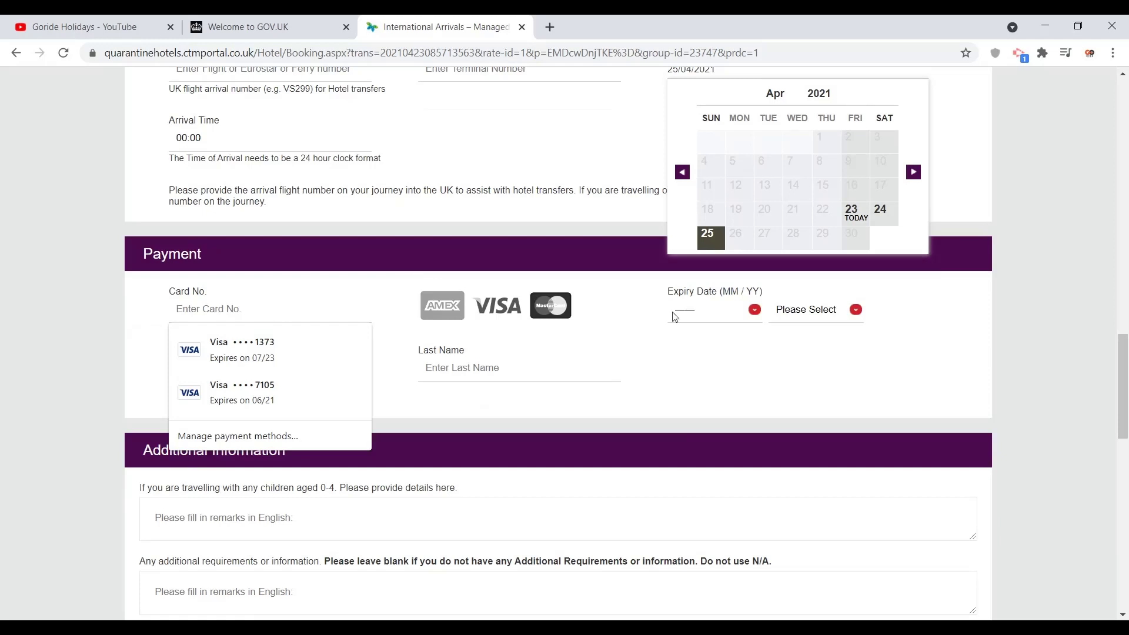
pyautogui.click(791, 317)
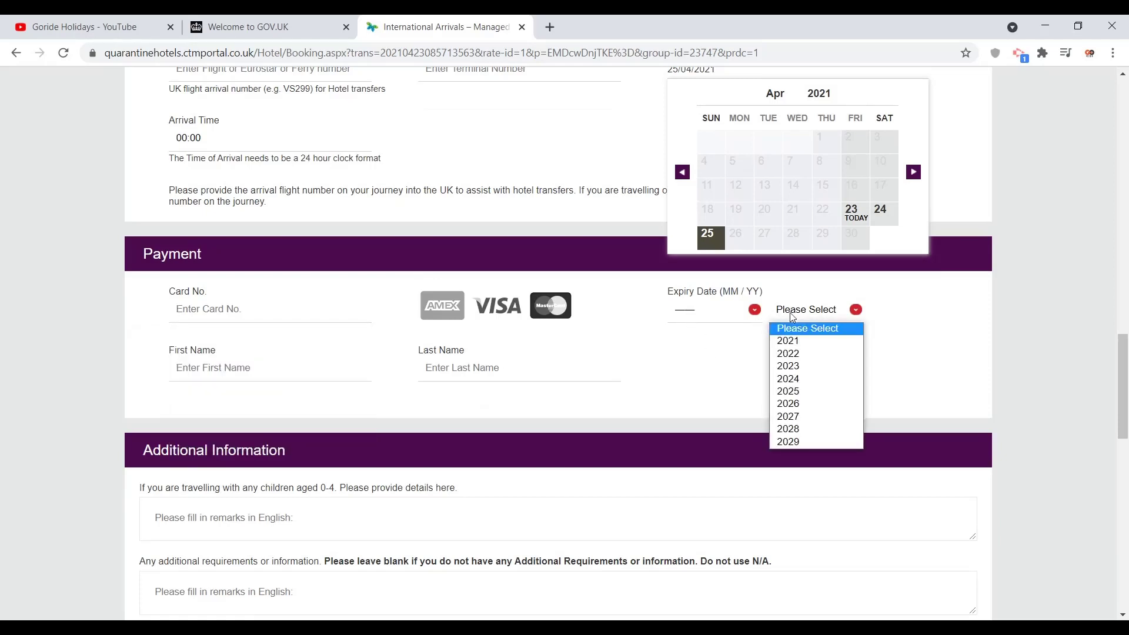
pyautogui.click(792, 318)
pyautogui.click(792, 318)
pyautogui.click(792, 318)
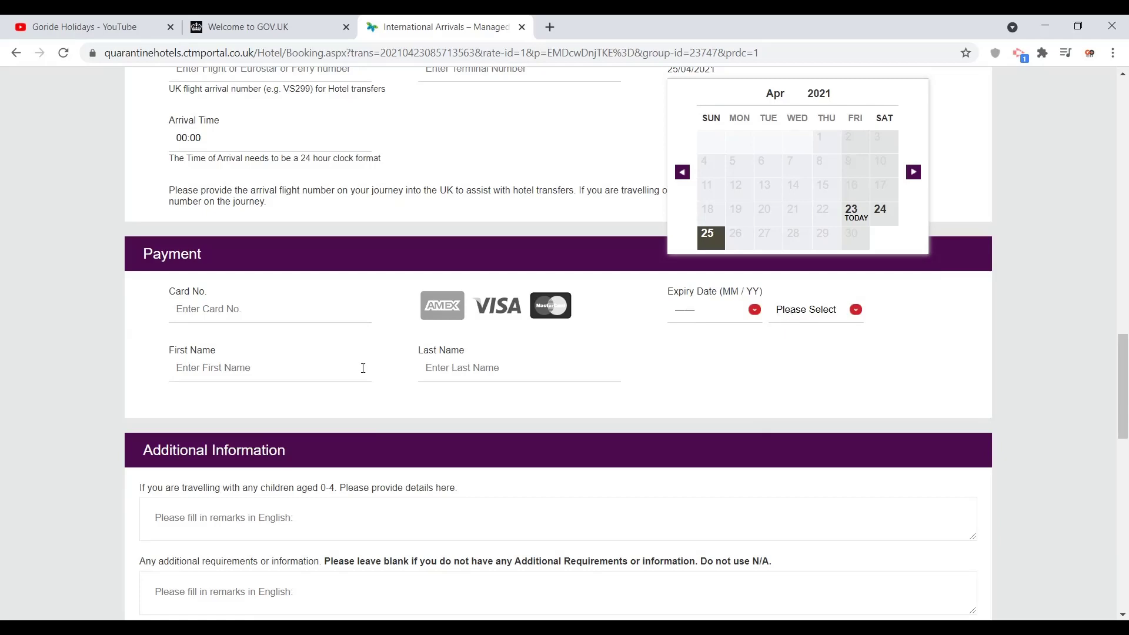
pyautogui.click(237, 374)
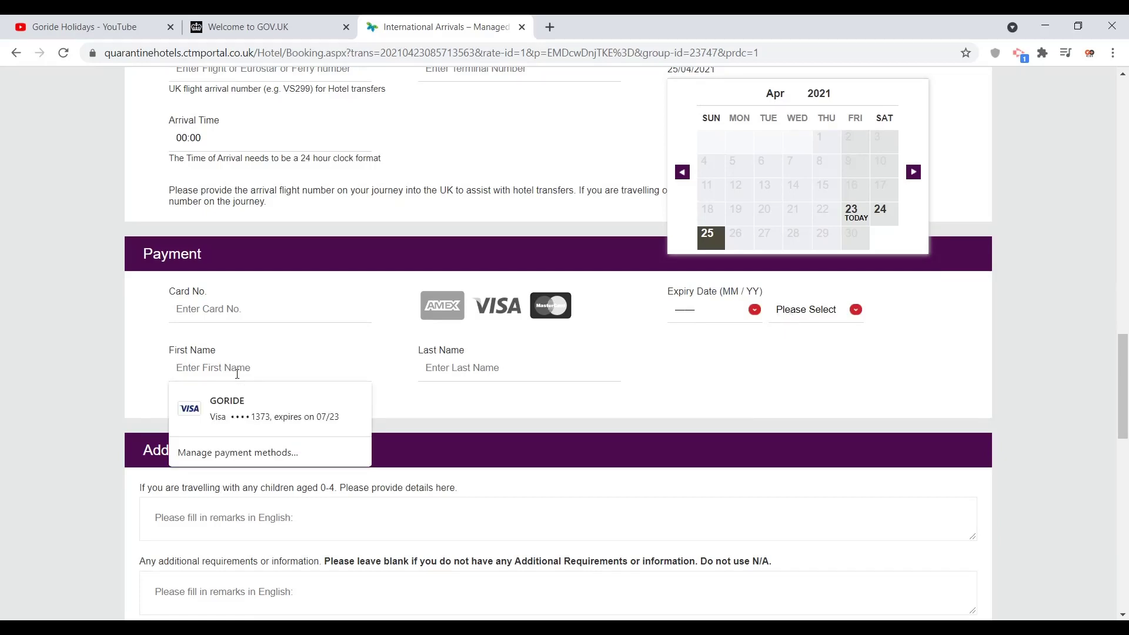
pyautogui.click(44, 336)
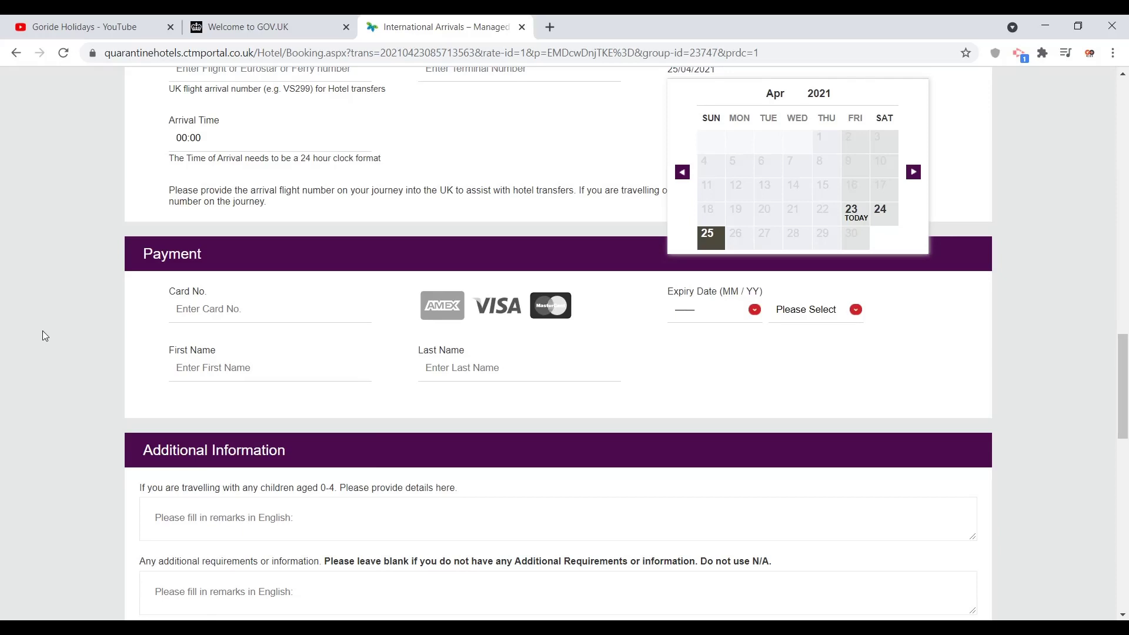
pyautogui.scroll(-3, 45, 335)
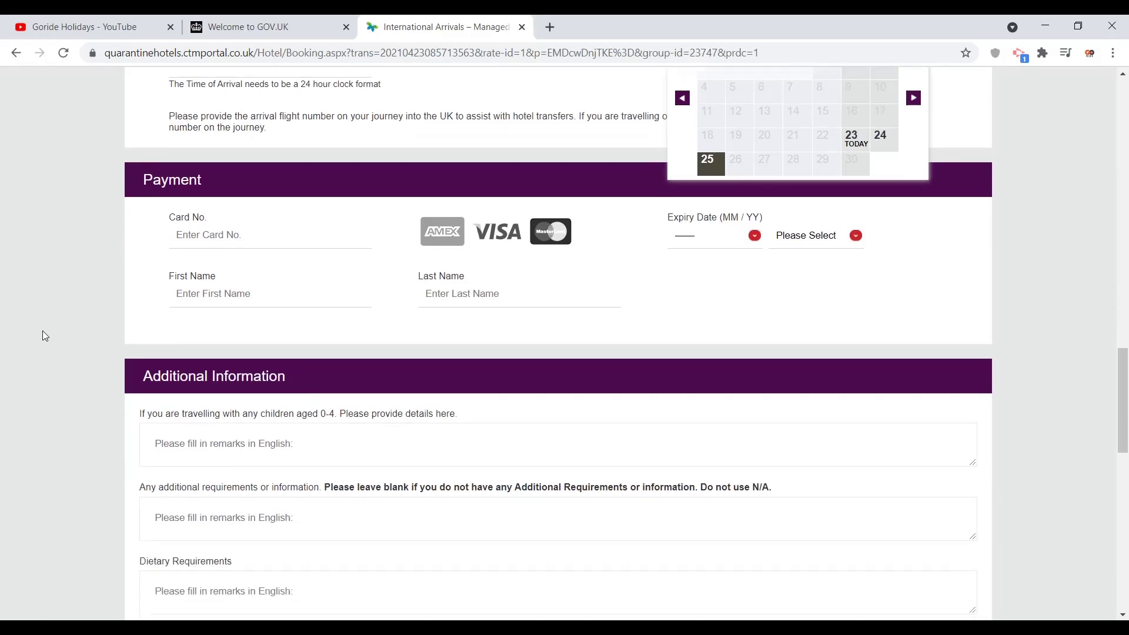
pyautogui.scroll(-2, 43, 333)
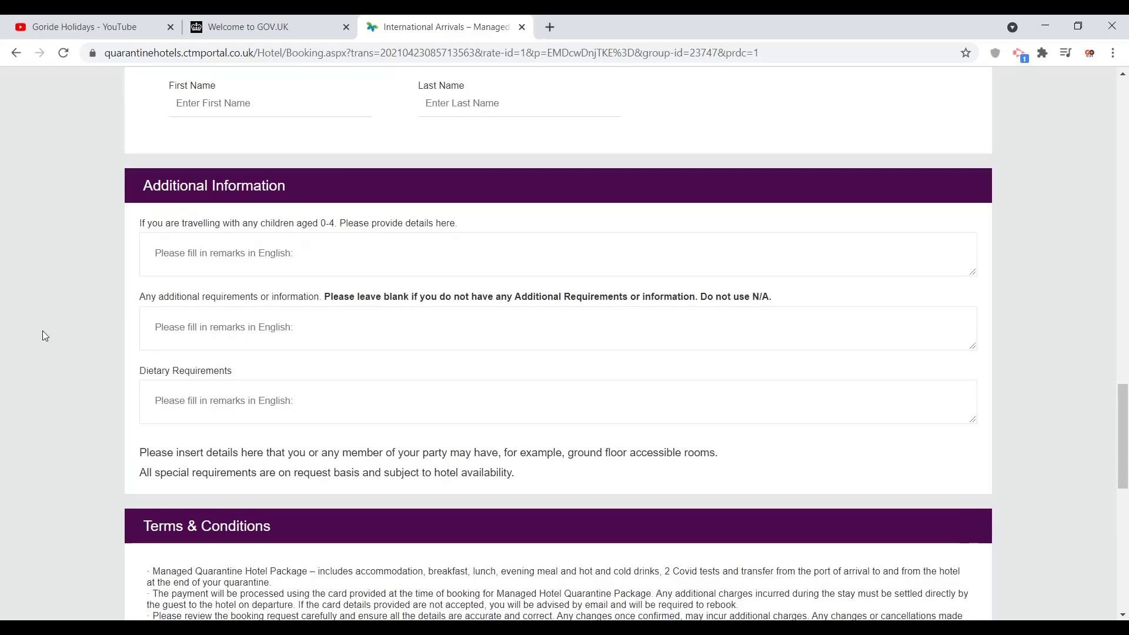
pyautogui.scroll(-1, 42, 336)
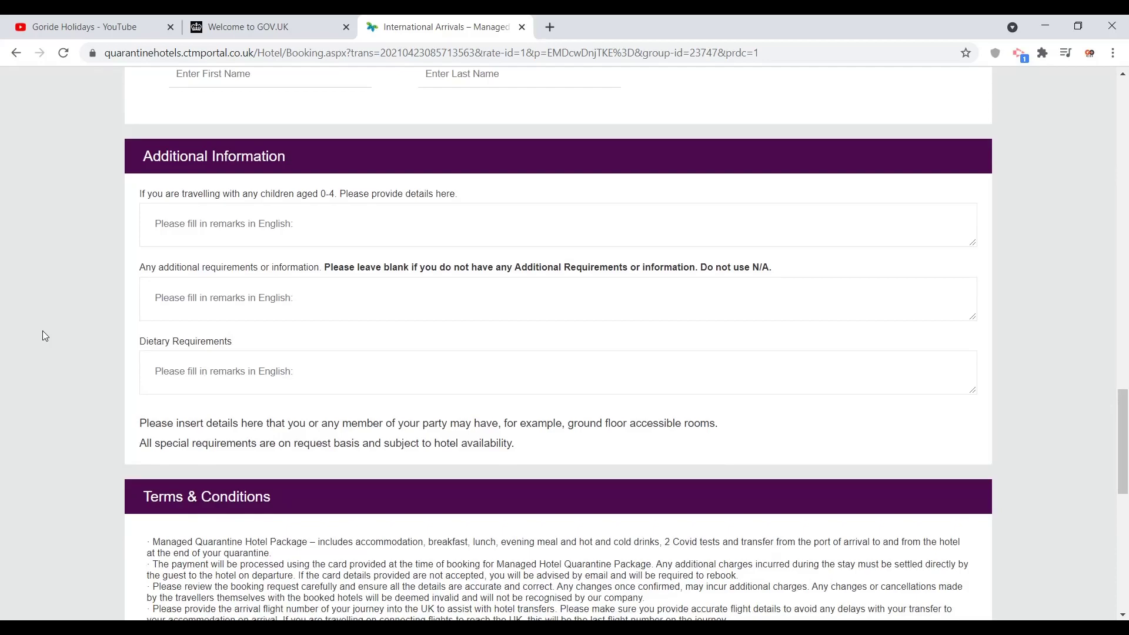
pyautogui.scroll(-1, 42, 335)
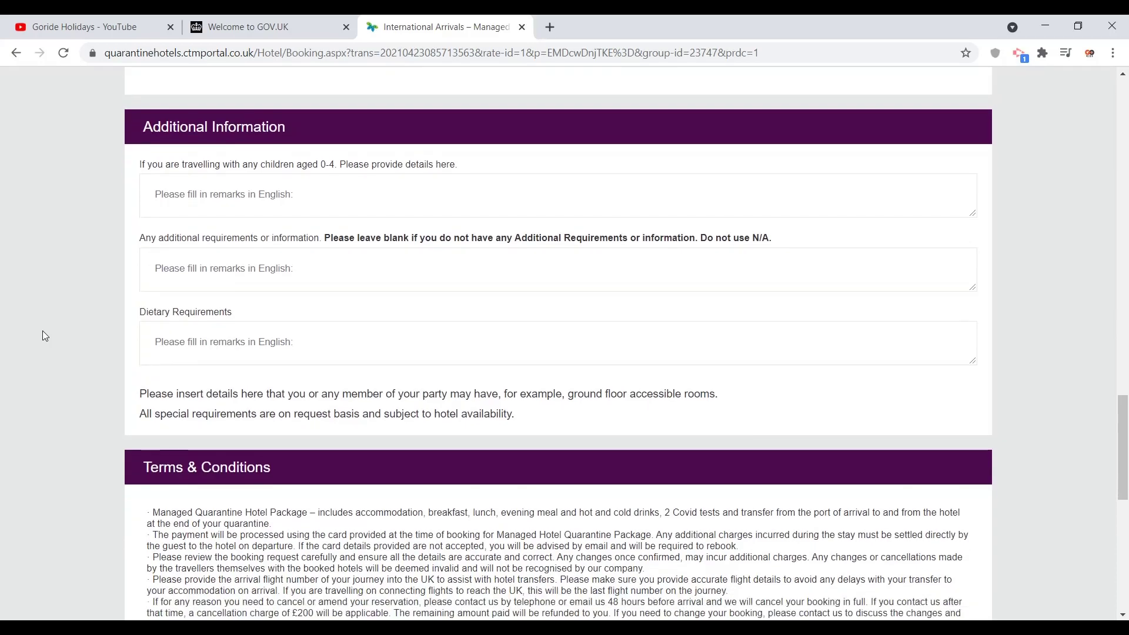
pyautogui.scroll(-1, 43, 336)
pyautogui.scroll(-1, 43, 332)
pyautogui.scroll(-7, 42, 331)
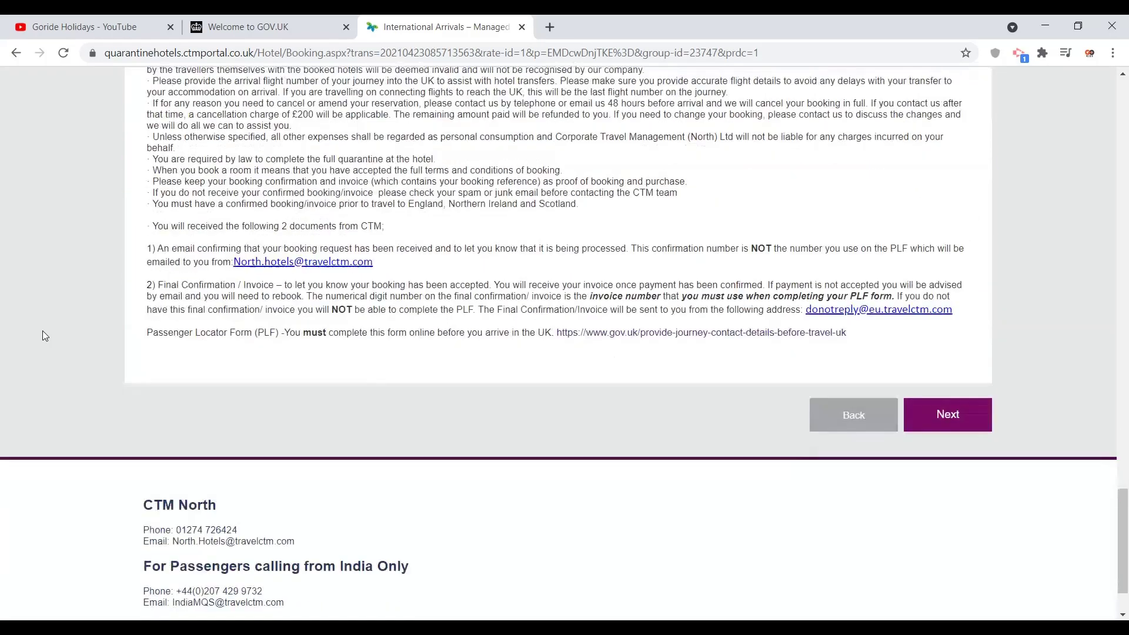
# Step: Press Next to flag the missing required fields, then scroll to the Terms & Conditions
pyautogui.click(965, 415)
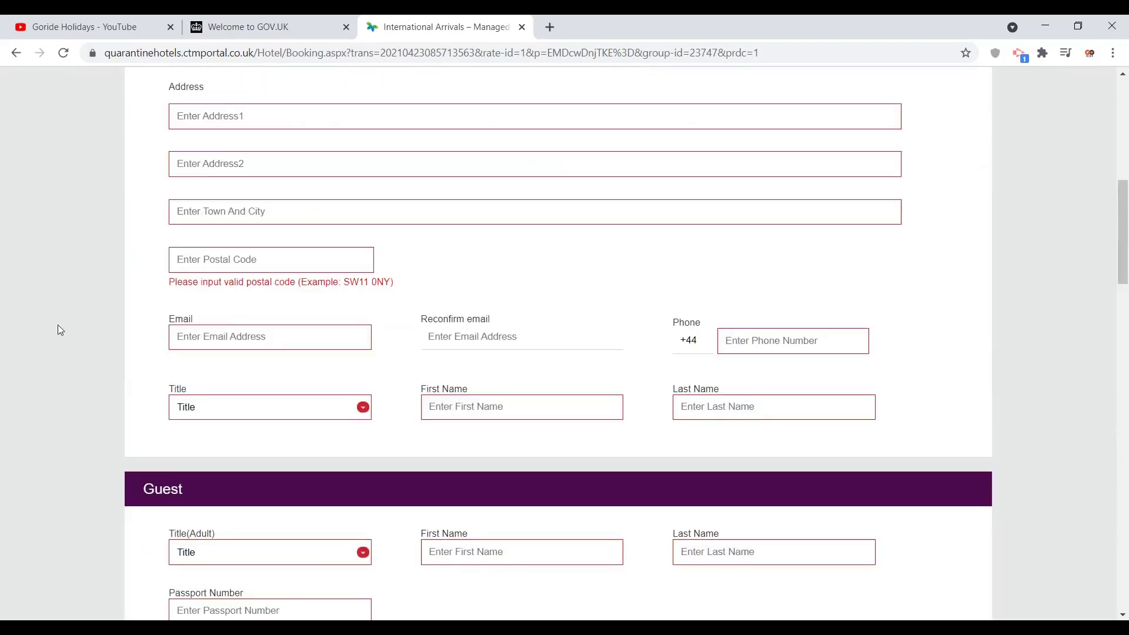
pyautogui.scroll(-9, 58, 324)
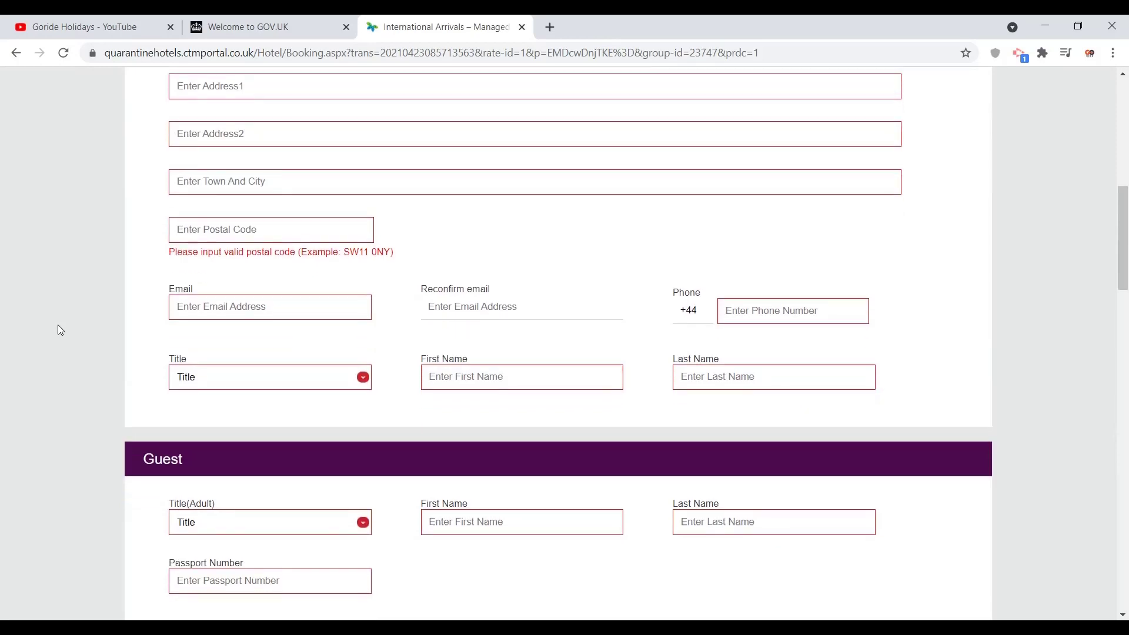
pyautogui.scroll(-8, 58, 324)
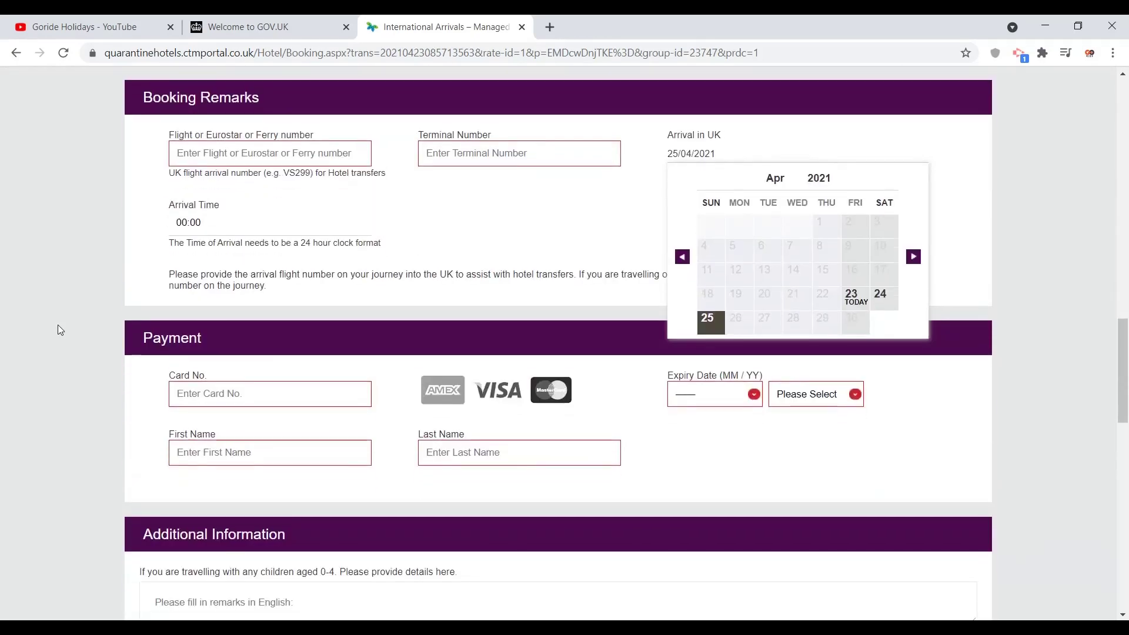
pyautogui.scroll(-6, 57, 324)
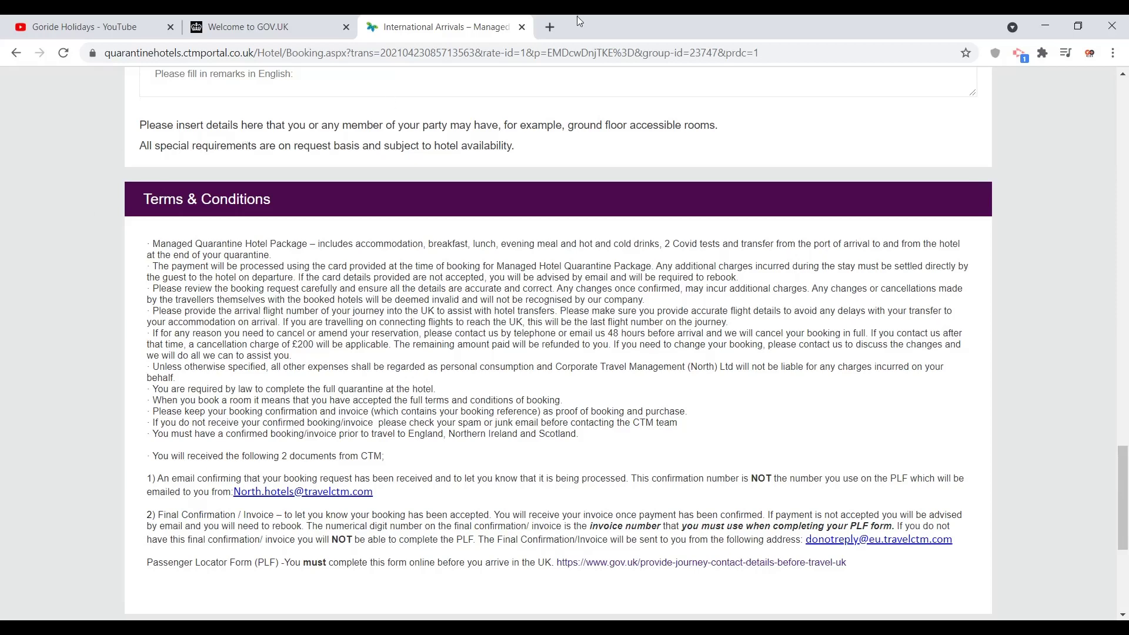
# Step: Open the Gmail inbox in a new browser tab
pyautogui.click(549, 27)
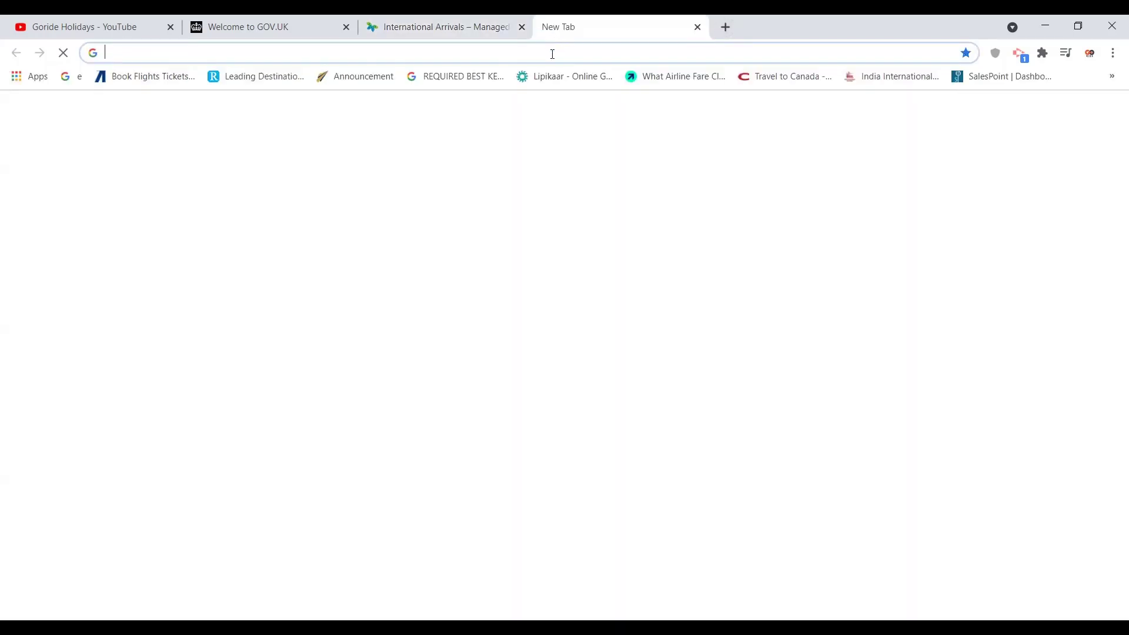
pyautogui.write('MAI')
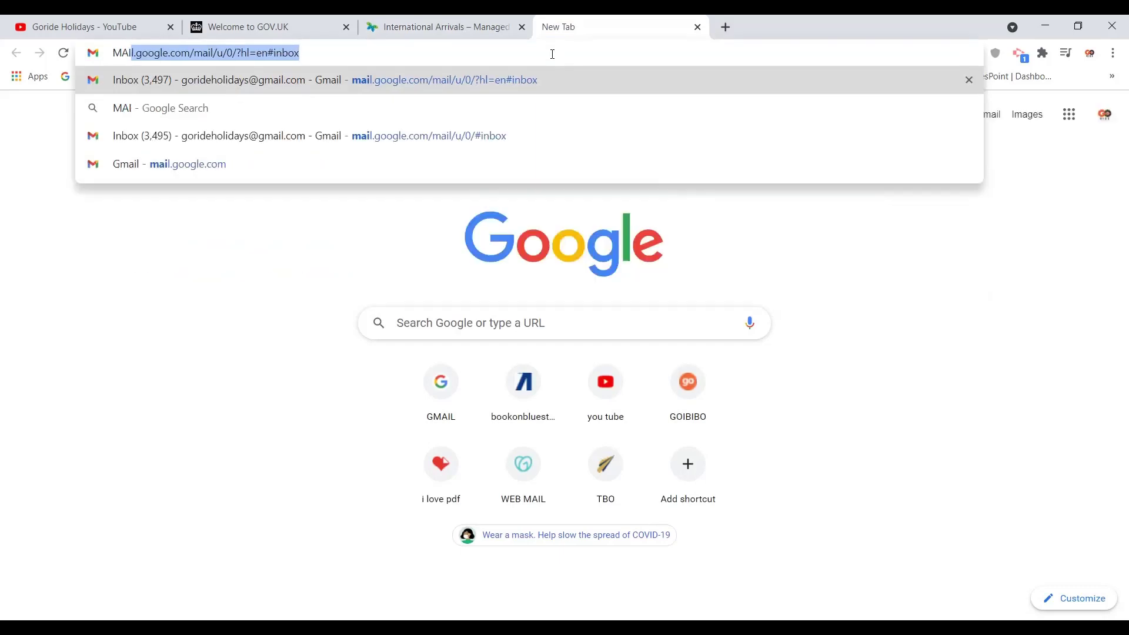
pyautogui.press('Return')
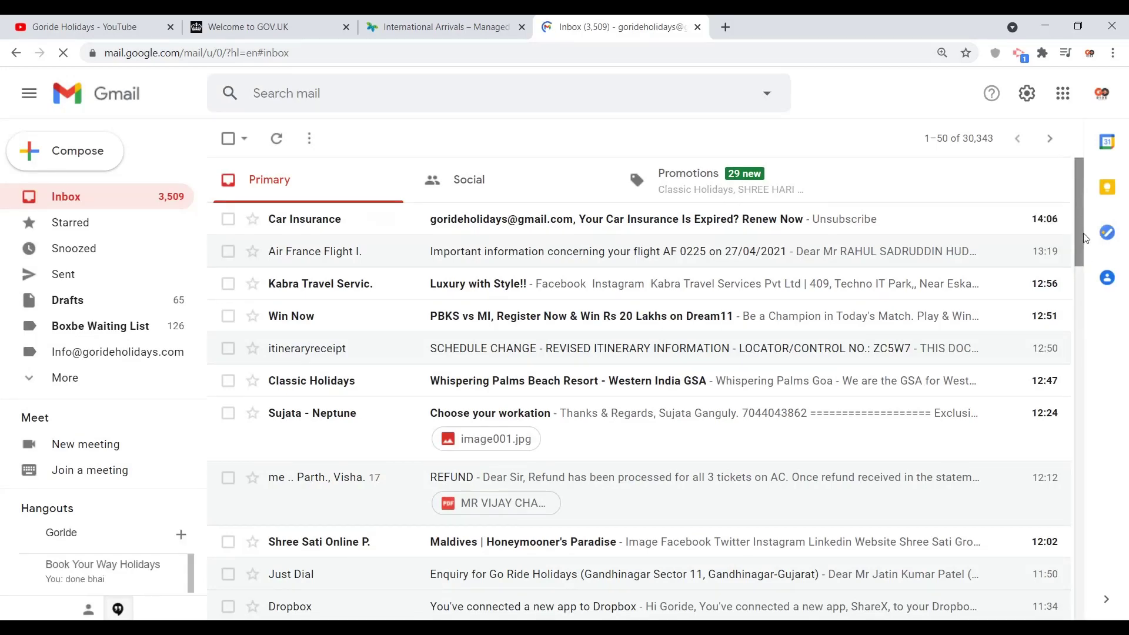
# Step: Find the hotel invoice email in the inbox and open it
pyautogui.scroll(-5, 1081, 259)
pyautogui.scroll(5, 1087, 295)
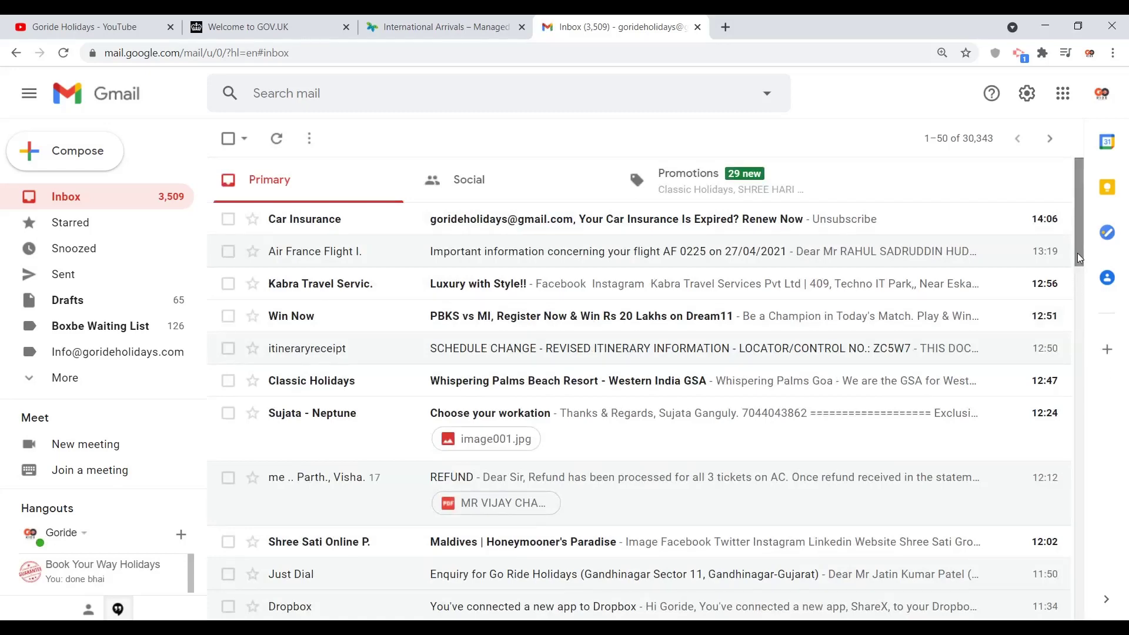
pyautogui.scroll(-3, 1087, 288)
pyautogui.scroll(-2, 1088, 298)
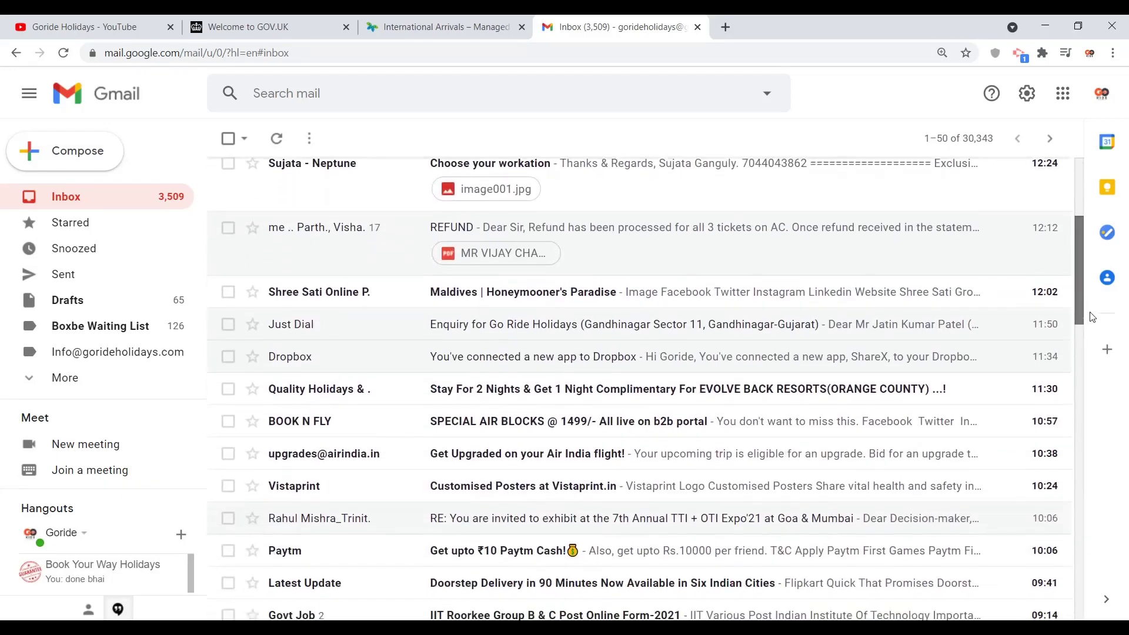
pyautogui.scroll(-6, 1091, 318)
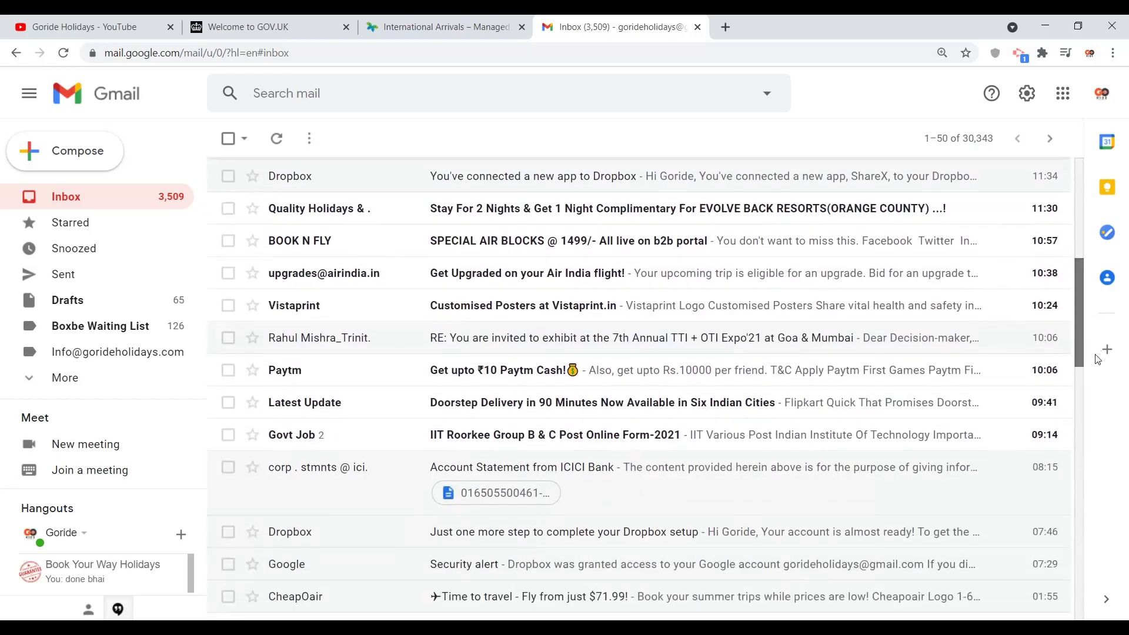
pyautogui.moveTo(1106, 400); pyautogui.dragTo(1059, 411)
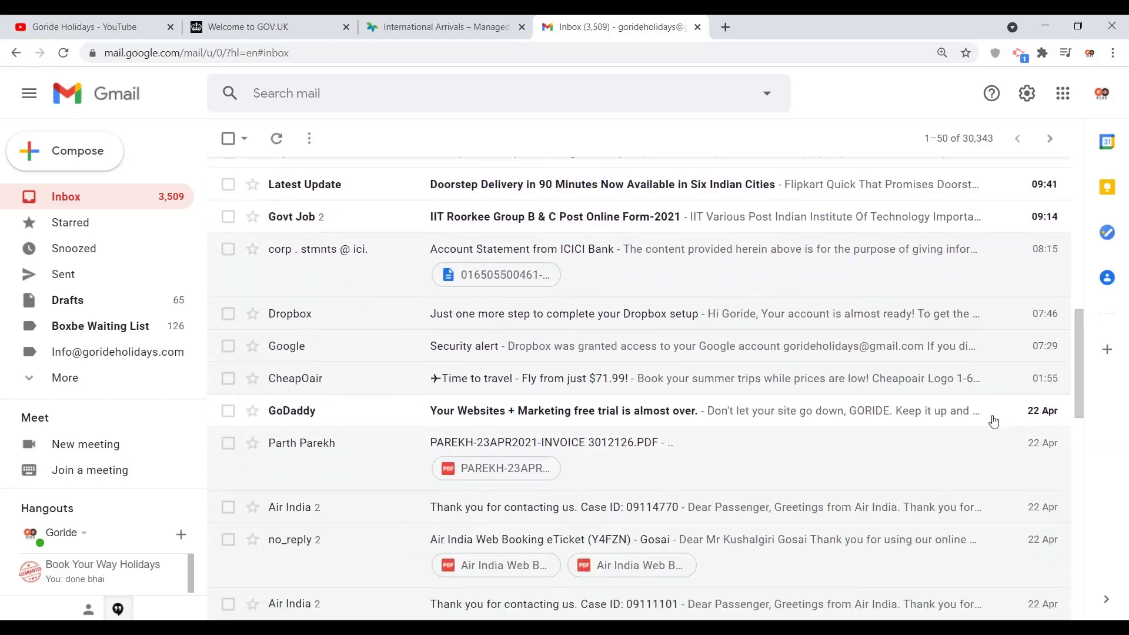
pyautogui.click(664, 469)
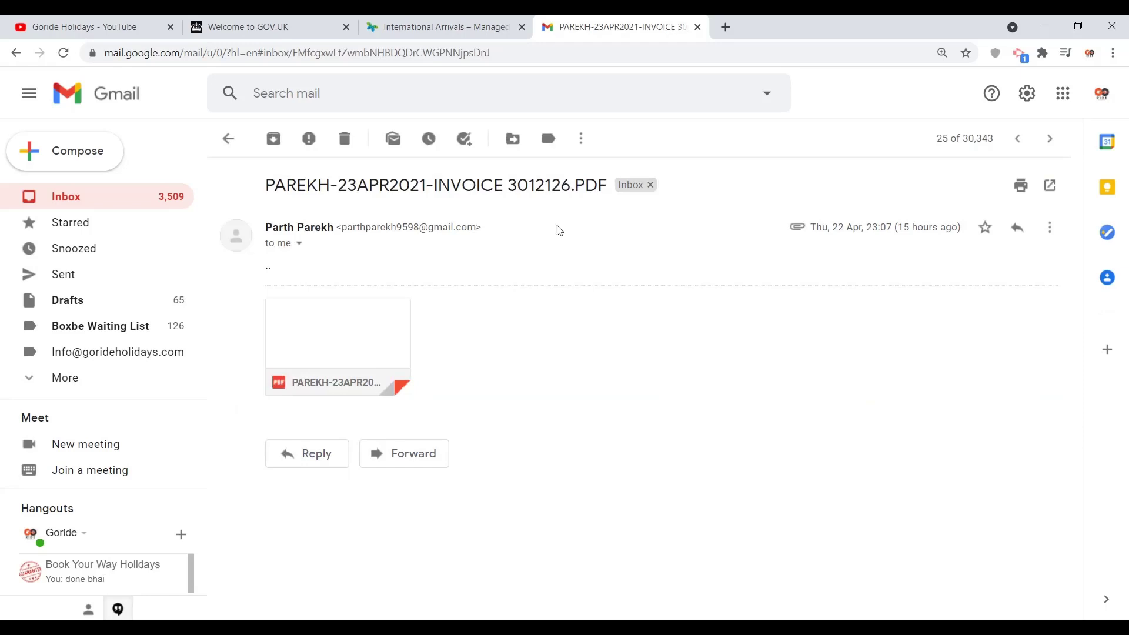
# Step: Open and scroll through the hotel invoice PDF attached to the email, then close it
pyautogui.moveTo(501, 185); pyautogui.dragTo(576, 185)
pyautogui.click(302, 347)
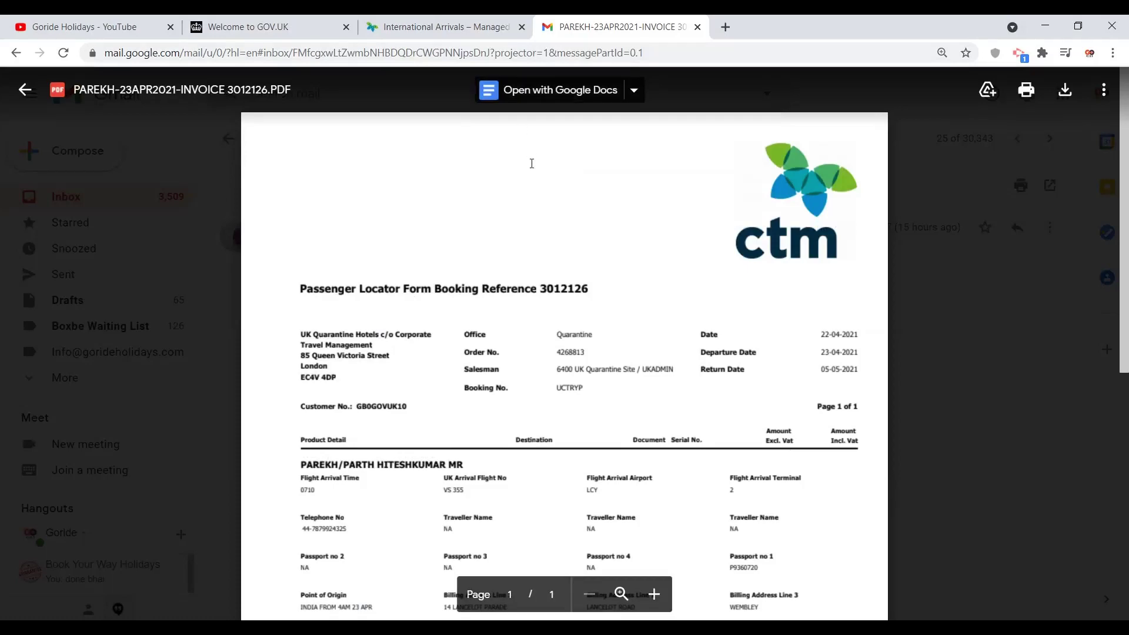
pyautogui.scroll(-3, 532, 164)
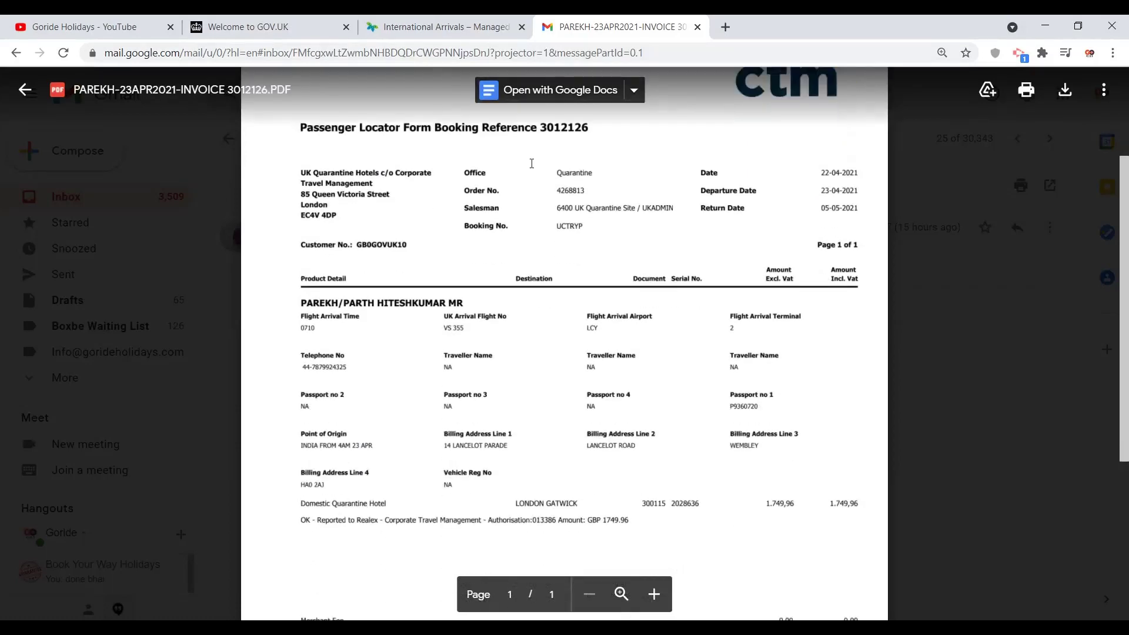
pyautogui.scroll(-1, 531, 163)
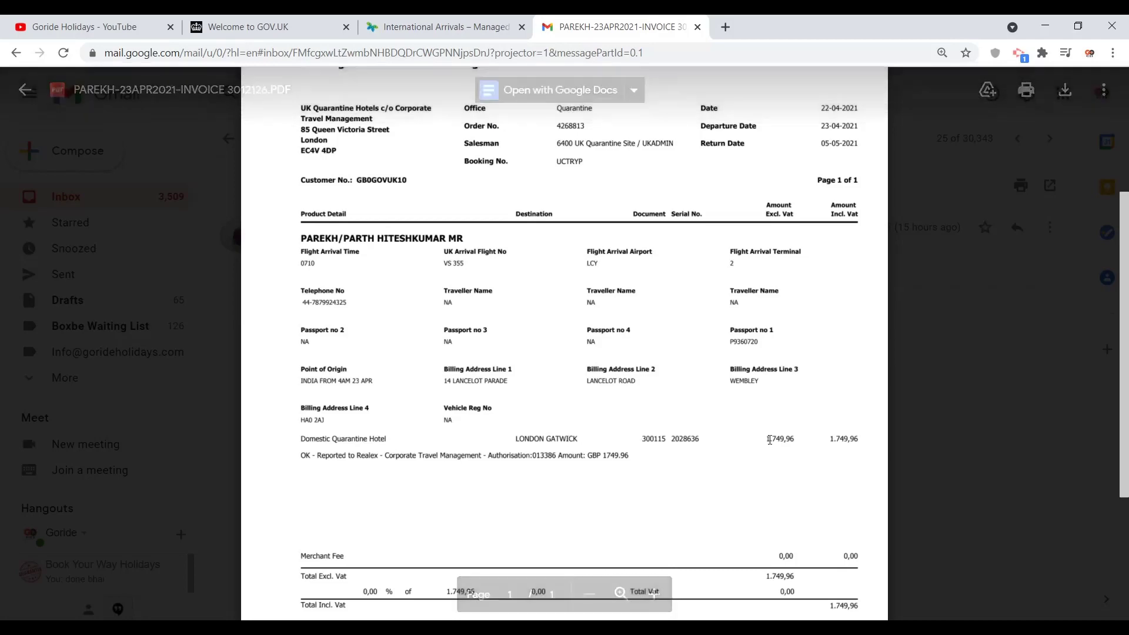
pyautogui.moveTo(1127, 357); pyautogui.dragTo(1101, 221)
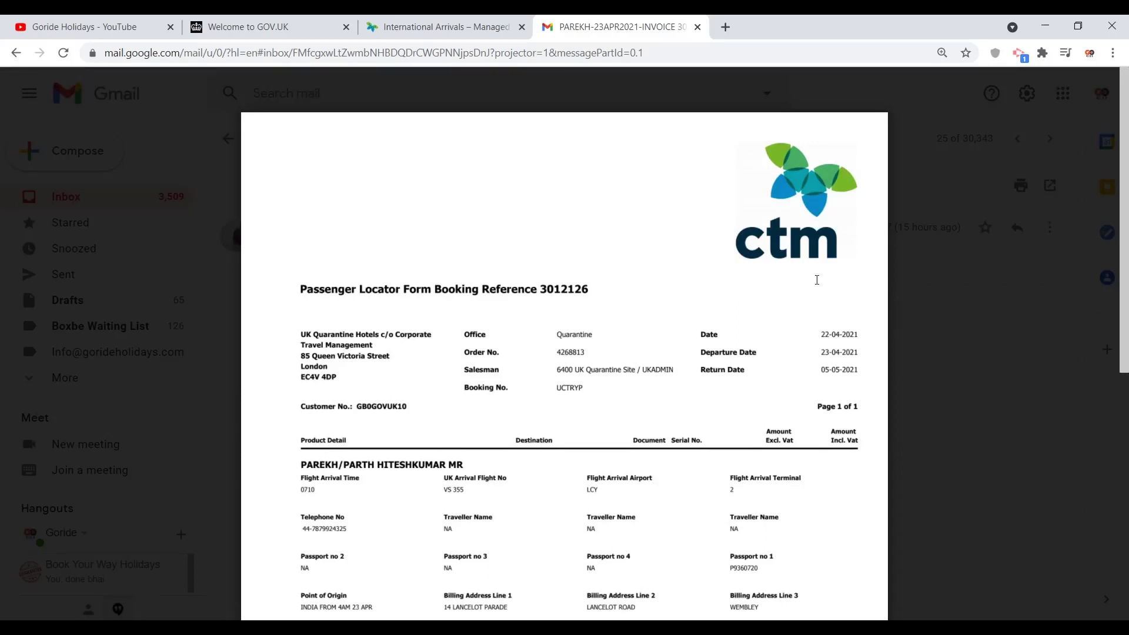
pyautogui.click(227, 228)
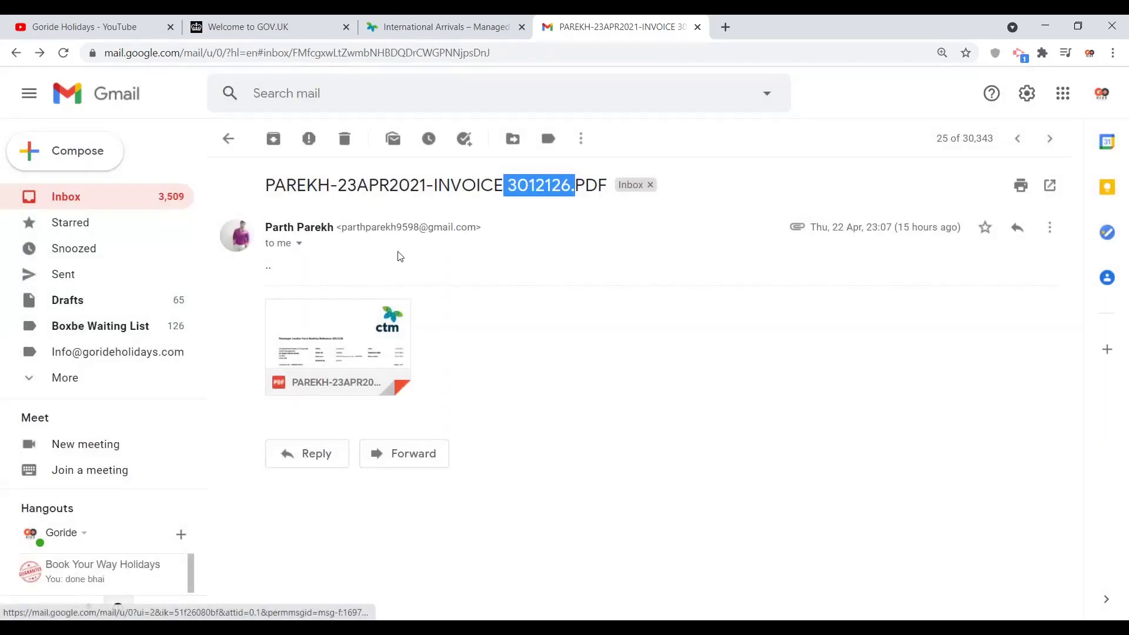
# Step: Select the invoice number in the email subject line and return to the booking portal tab
pyautogui.click(607, 320)
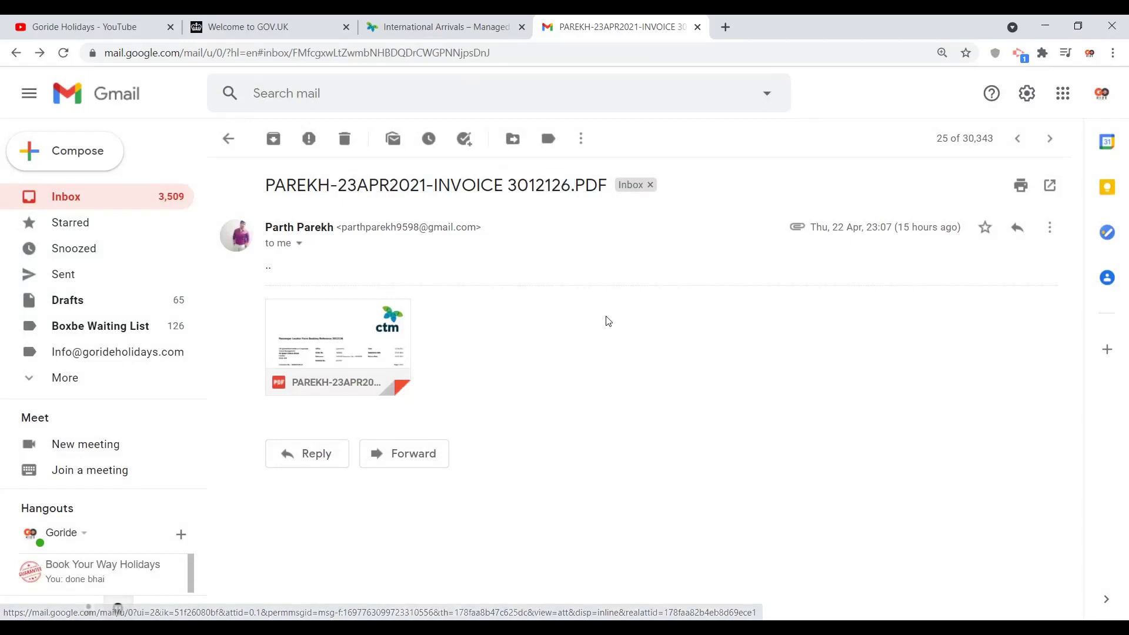
pyautogui.moveTo(605, 319); pyautogui.dragTo(509, 184)
pyautogui.click(509, 184)
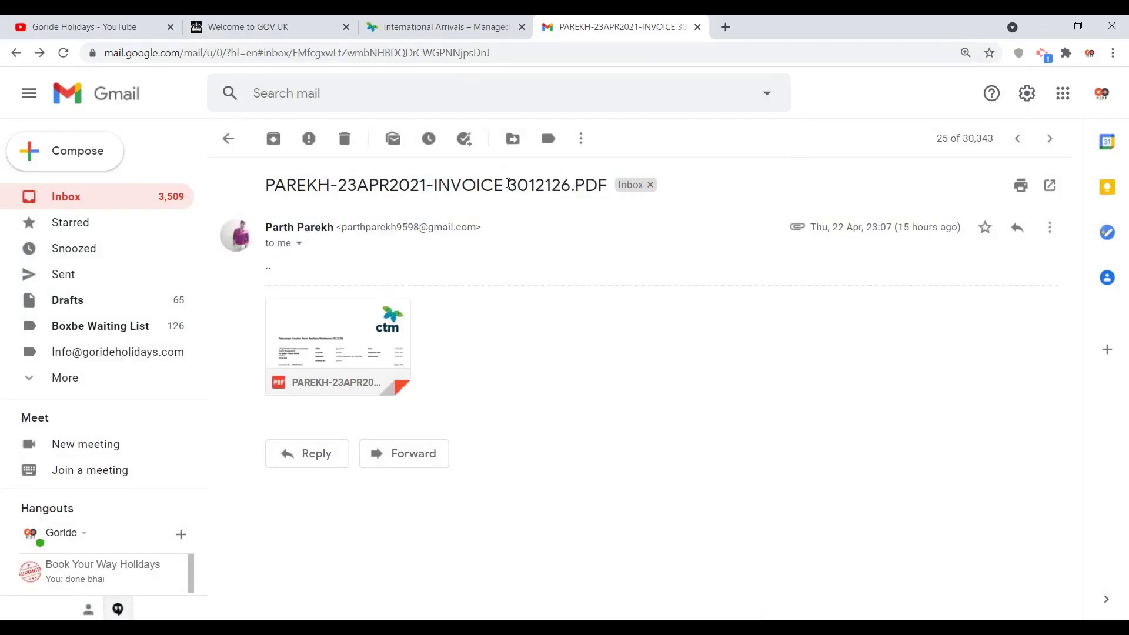
pyautogui.doubleClick(508, 184)
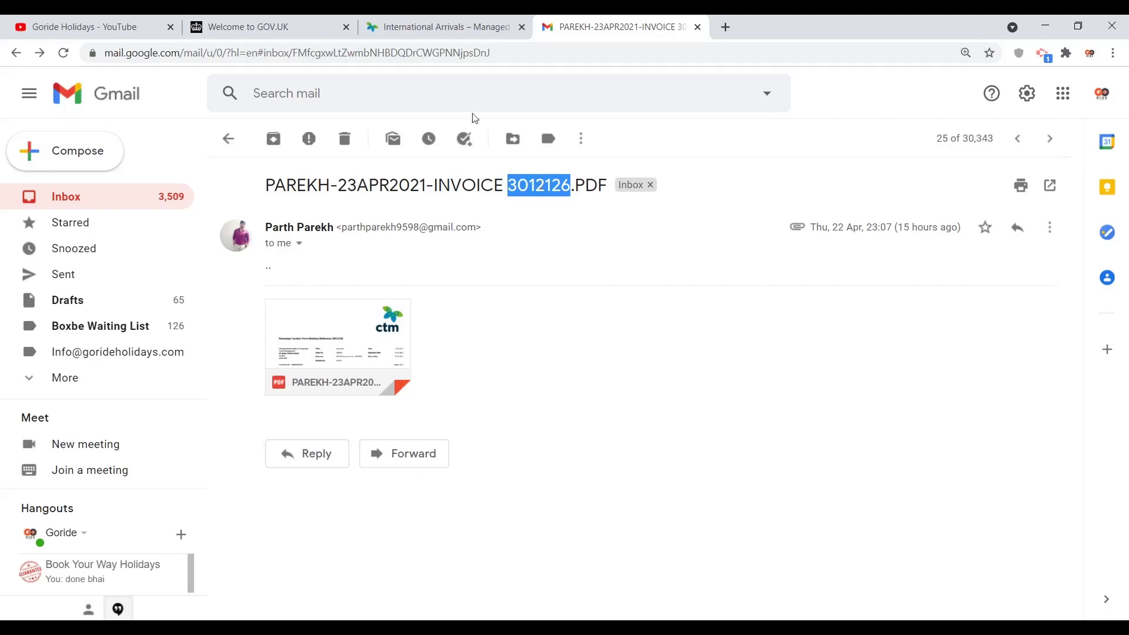
pyautogui.click(403, 21)
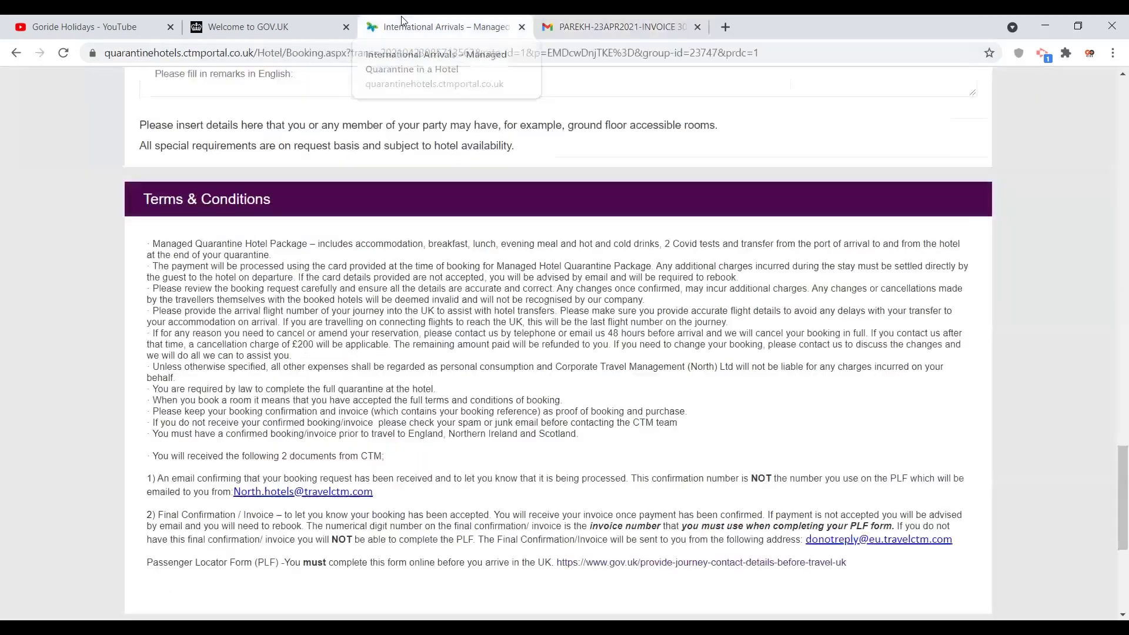
# Step: Go back through the tab history to the GOV.UK quarantine guidance and follow the passenger locator form link
pyautogui.click(17, 59)
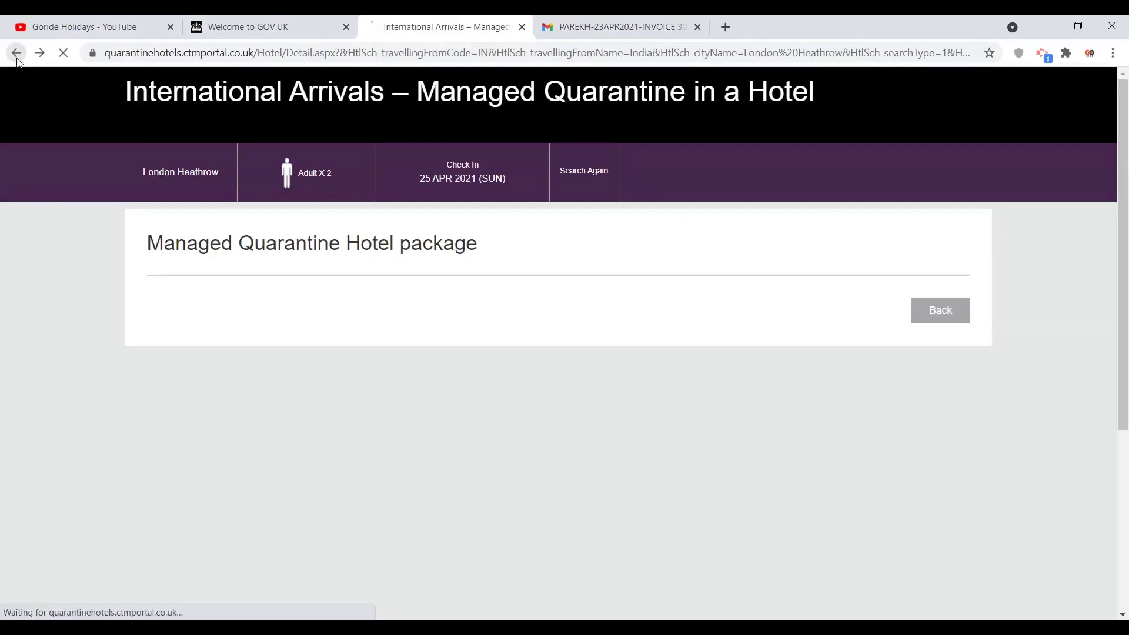
pyautogui.click(17, 59)
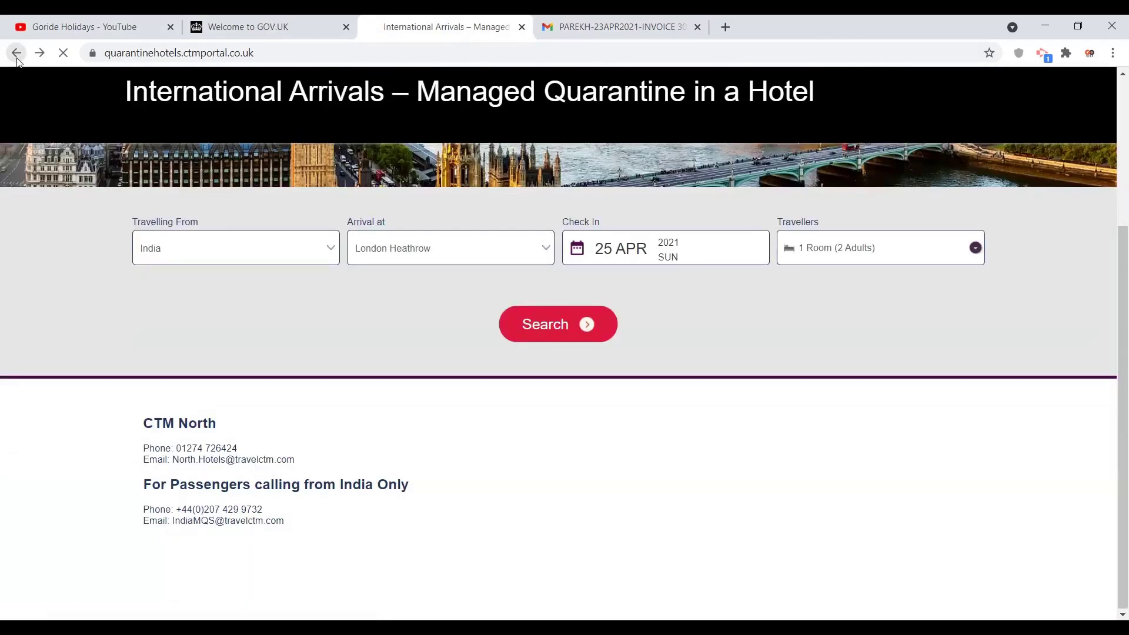
pyautogui.click(17, 60)
pyautogui.click(19, 62)
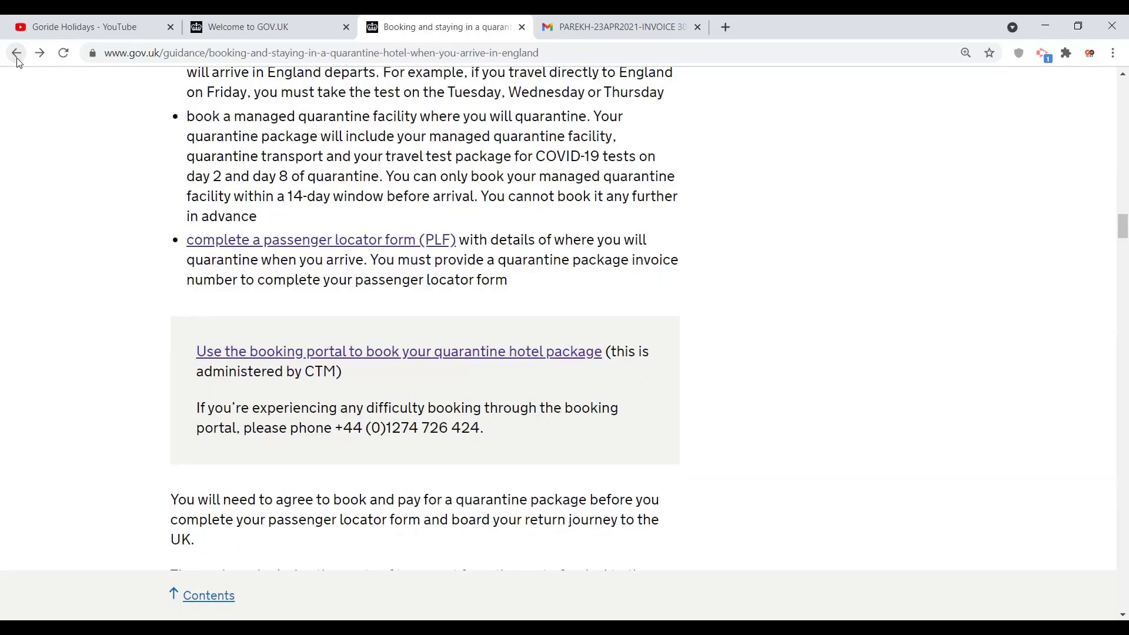
pyautogui.click(17, 59)
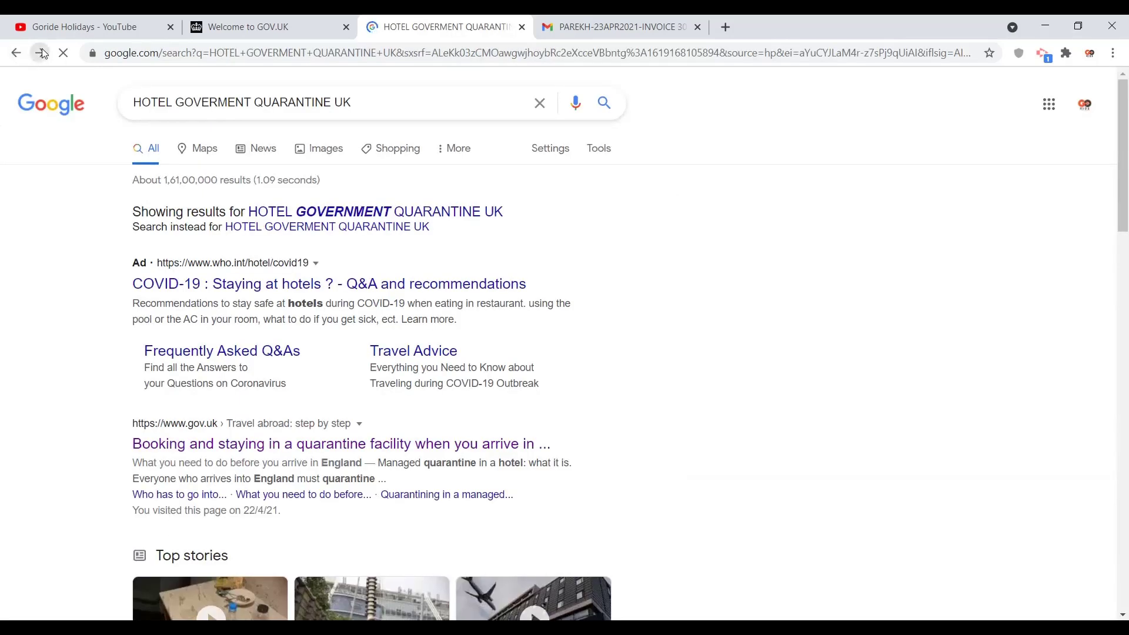
pyautogui.click(43, 53)
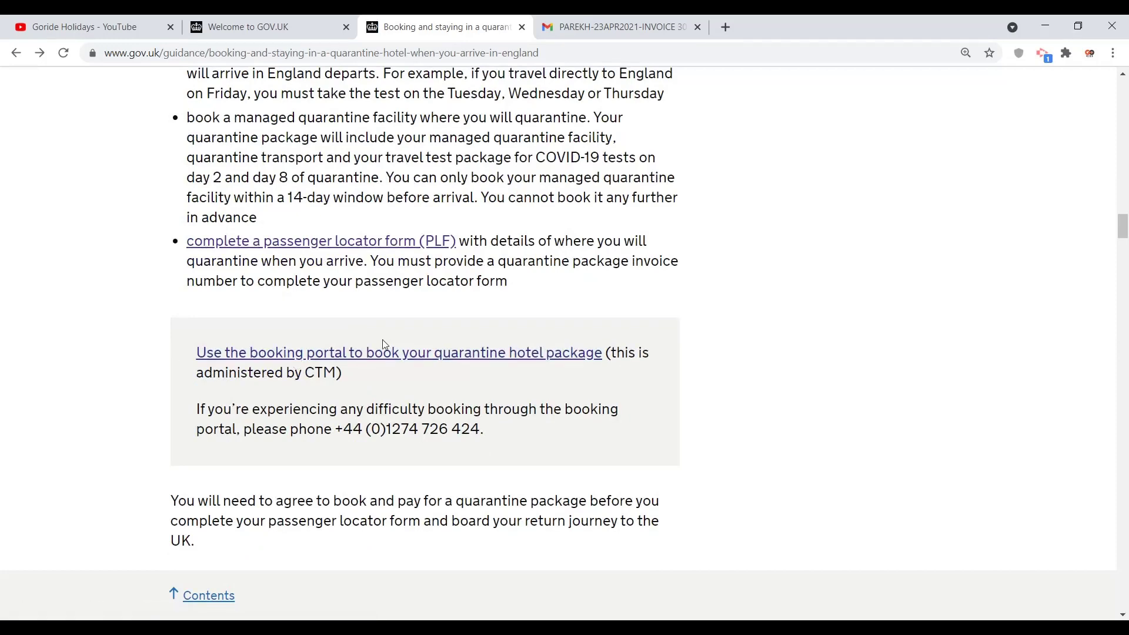
pyautogui.click(288, 243)
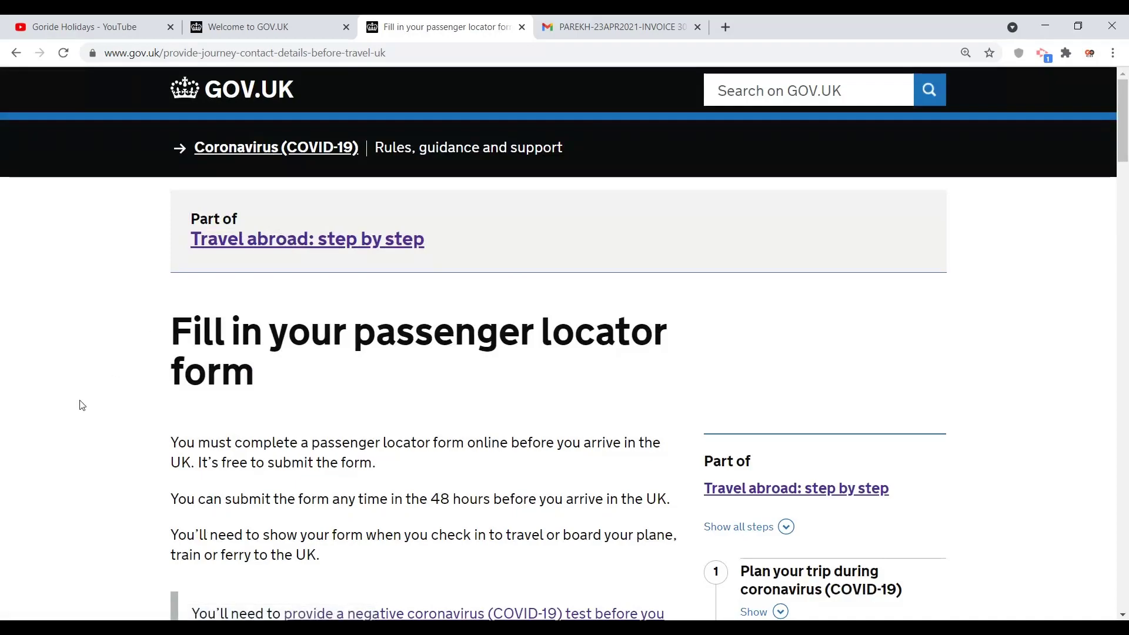
# Step: Scroll down and start the online passenger locator form
pyautogui.scroll(-5, 83, 405)
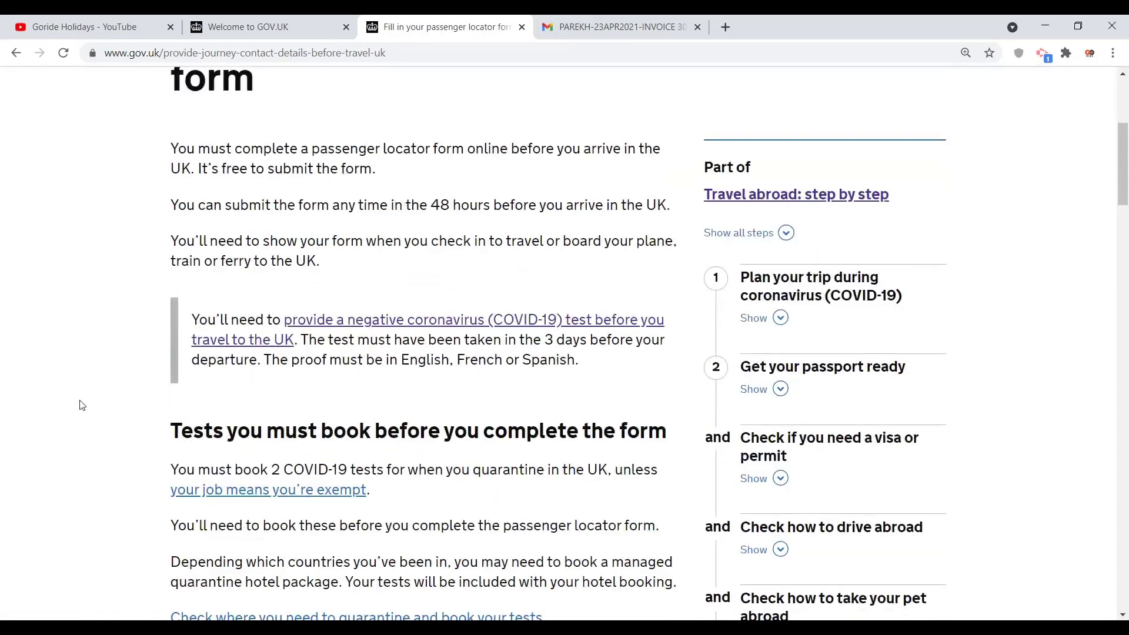
pyautogui.scroll(-12, 82, 405)
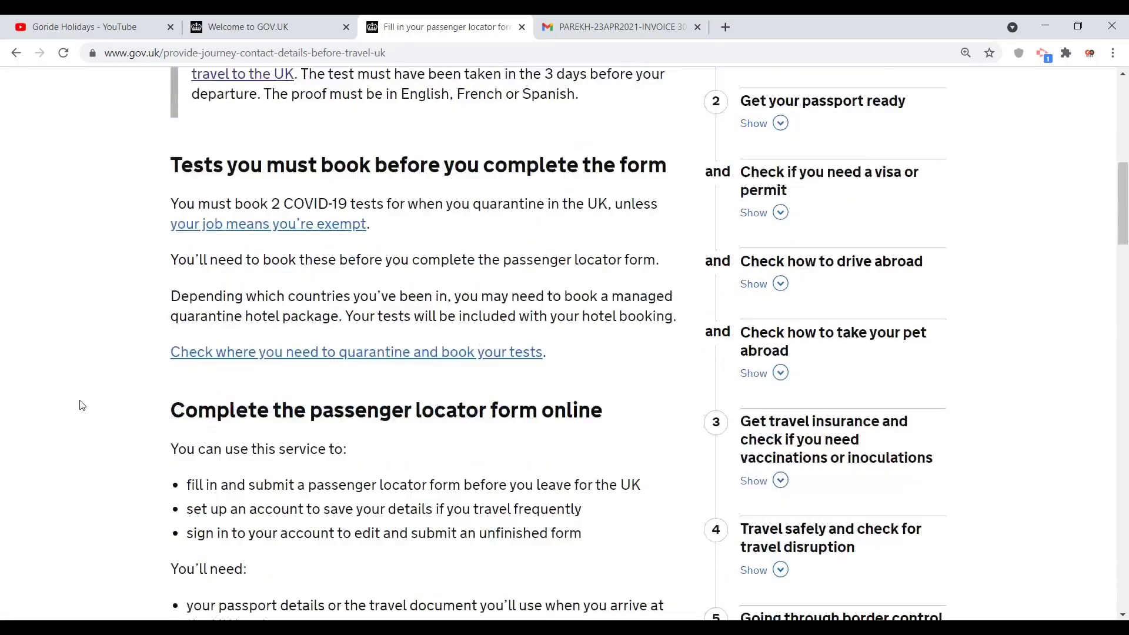
pyautogui.scroll(-3, 82, 405)
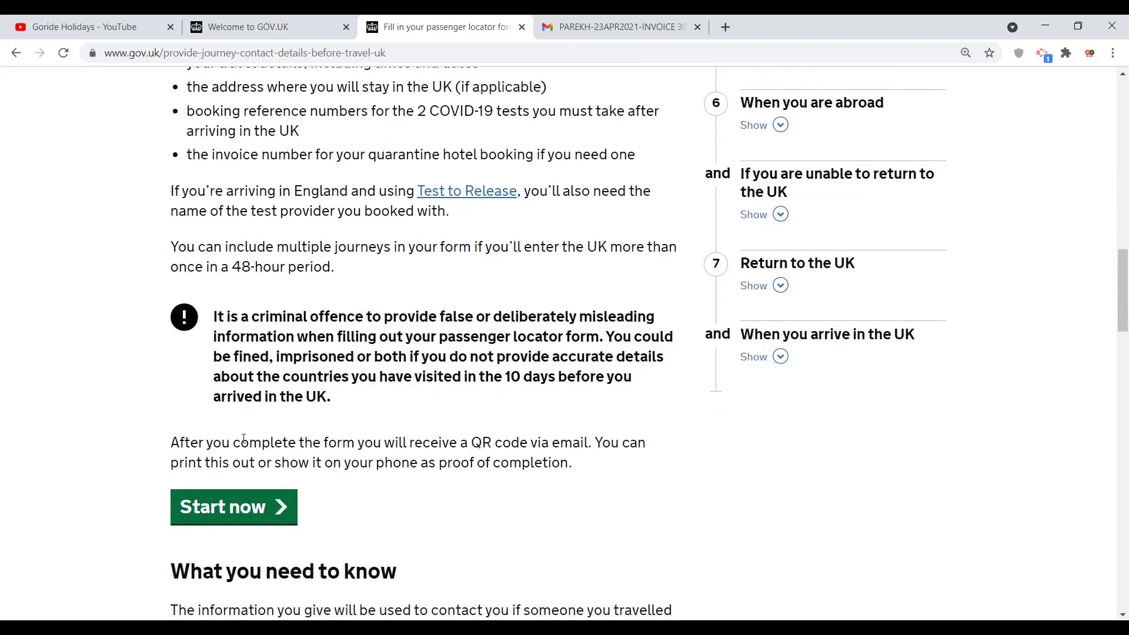
pyautogui.click(231, 505)
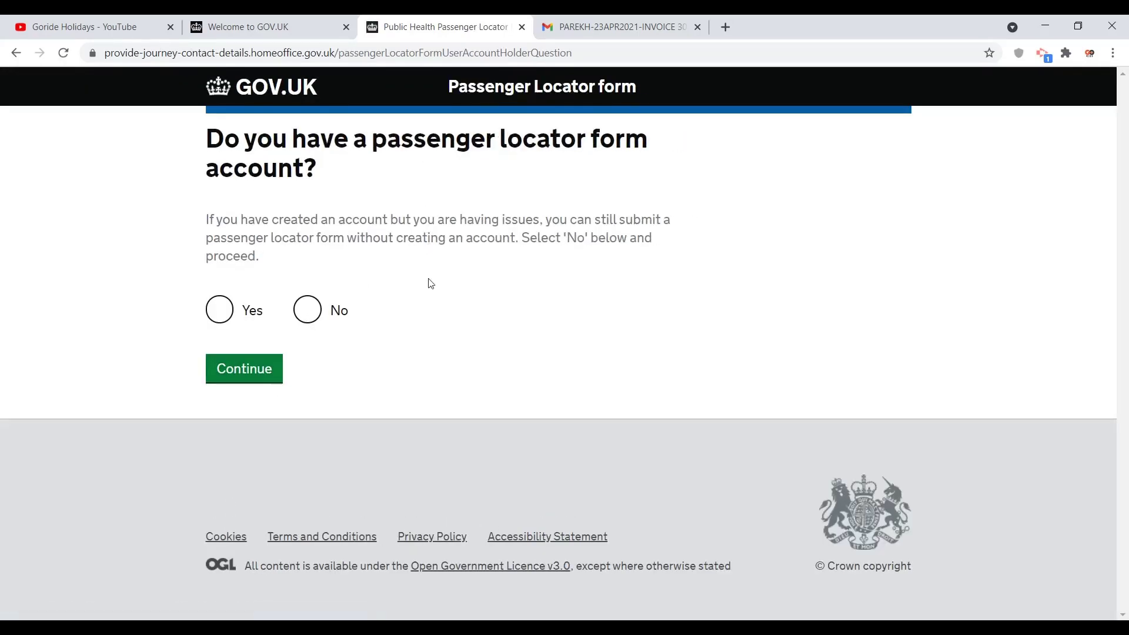
# Step: Answer No to having or creating a form account, then start a new application
pyautogui.click(307, 310)
pyautogui.click(249, 368)
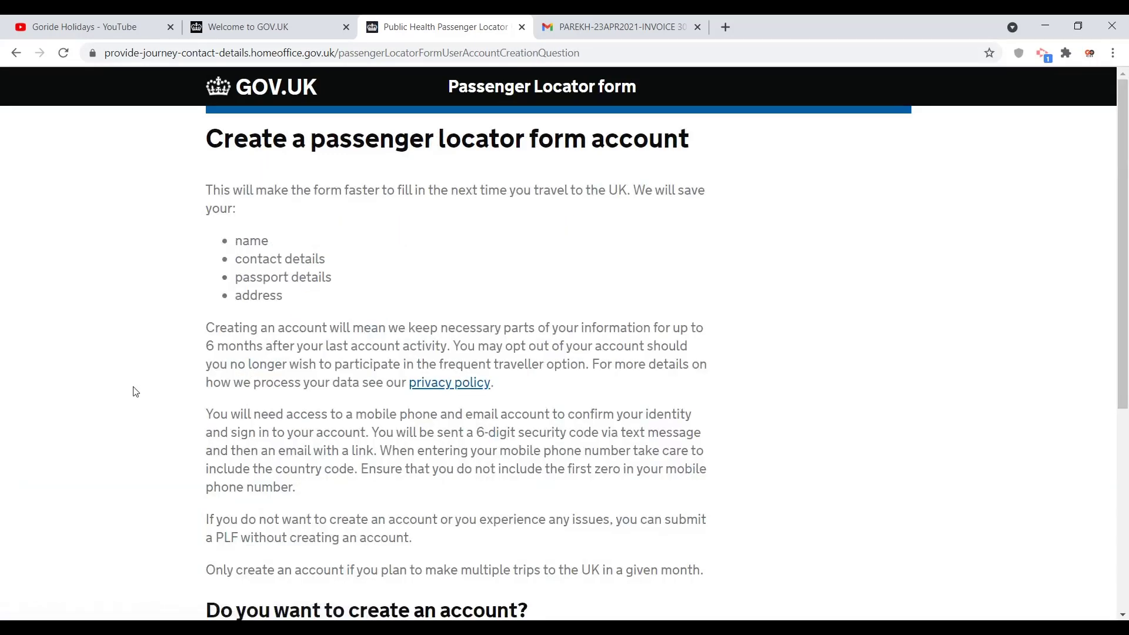
pyautogui.scroll(-5, 136, 392)
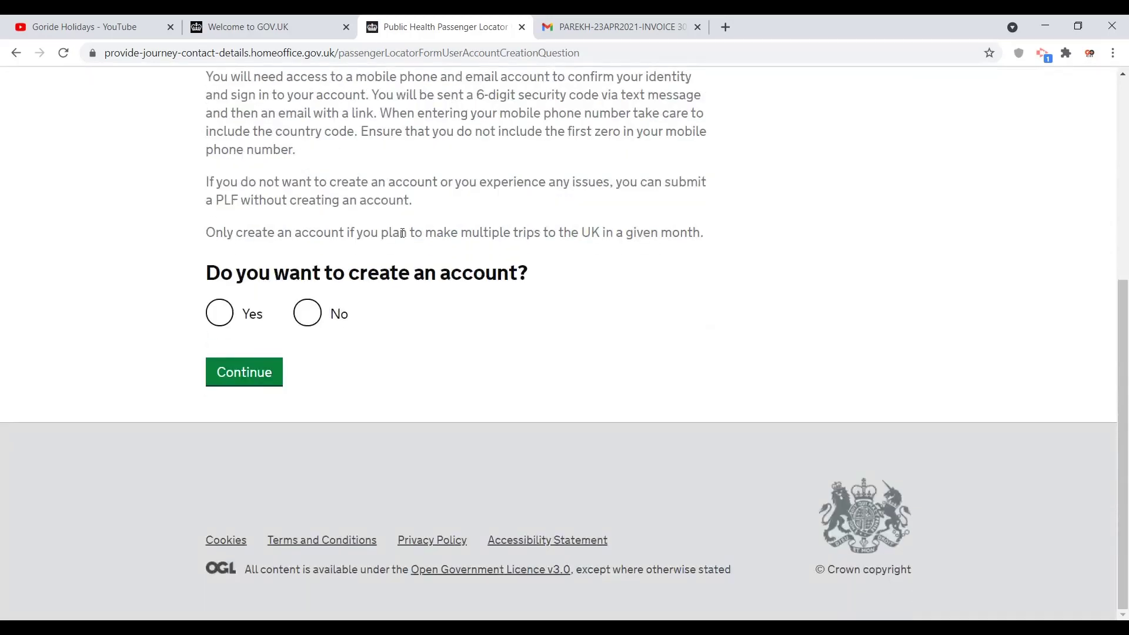
pyautogui.click(307, 312)
pyautogui.click(253, 372)
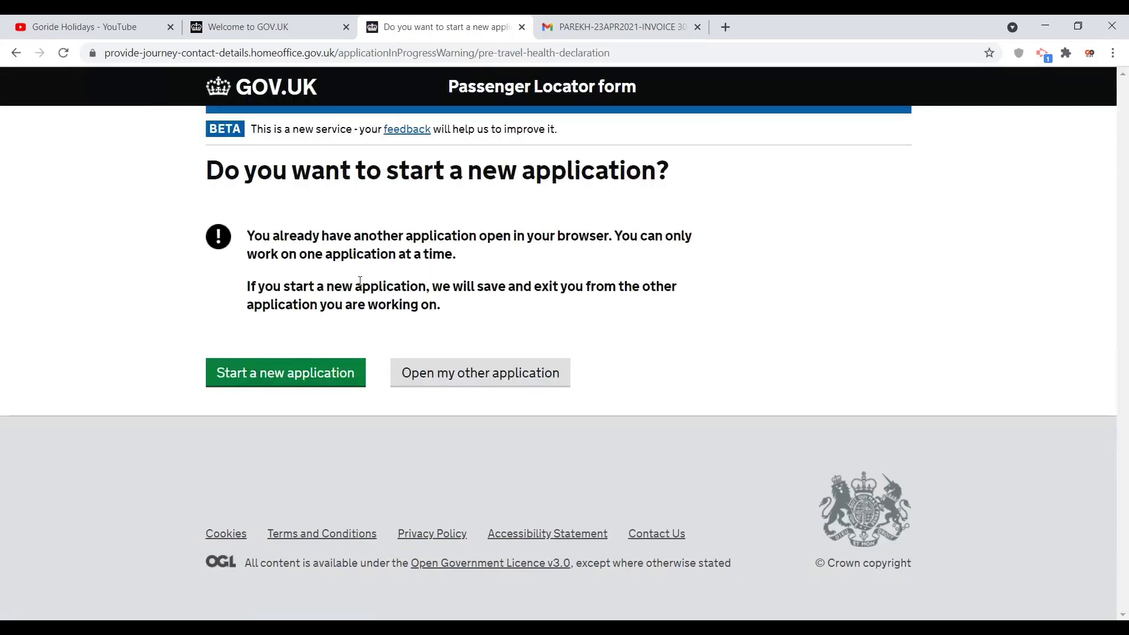
pyautogui.click(306, 379)
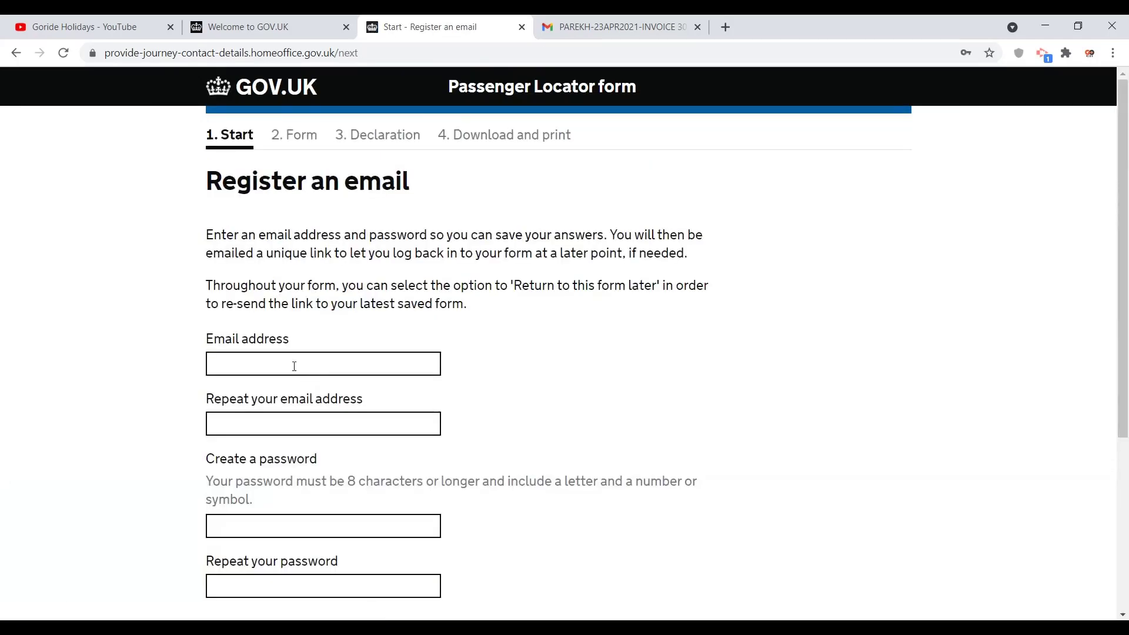
# Step: Enter the contact email address in both email fields
pyautogui.click(292, 367)
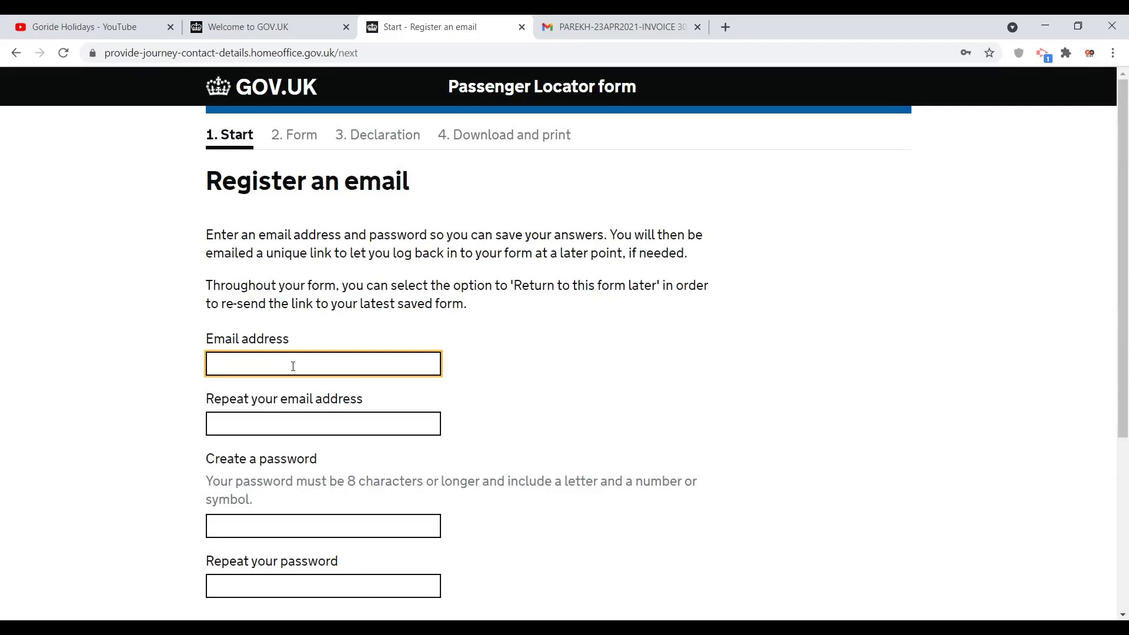
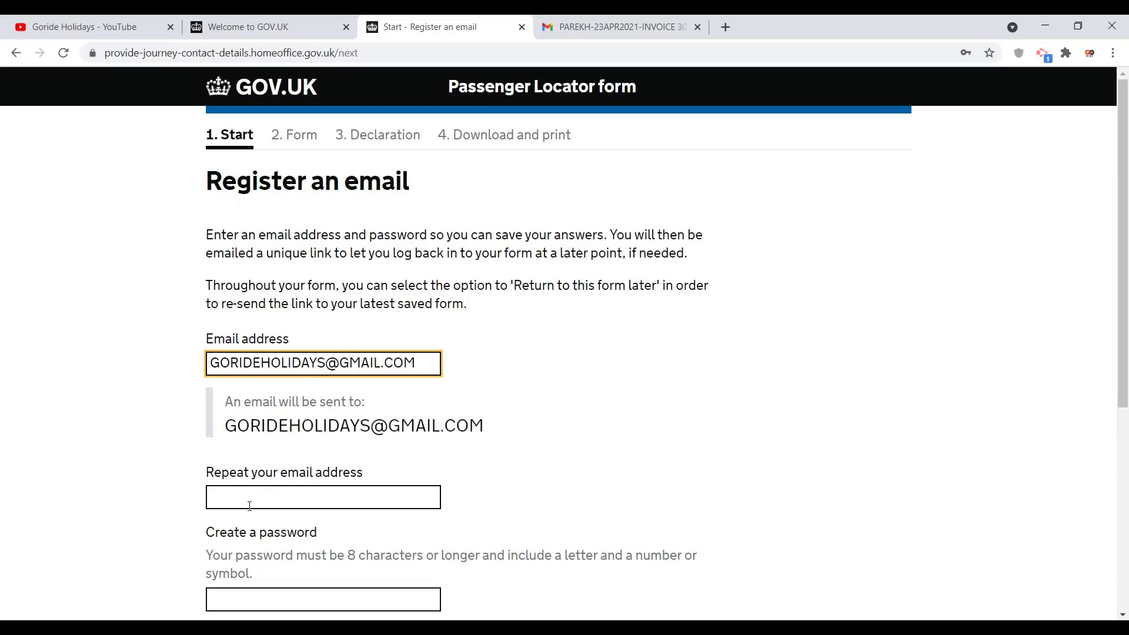
pyautogui.click(249, 507)
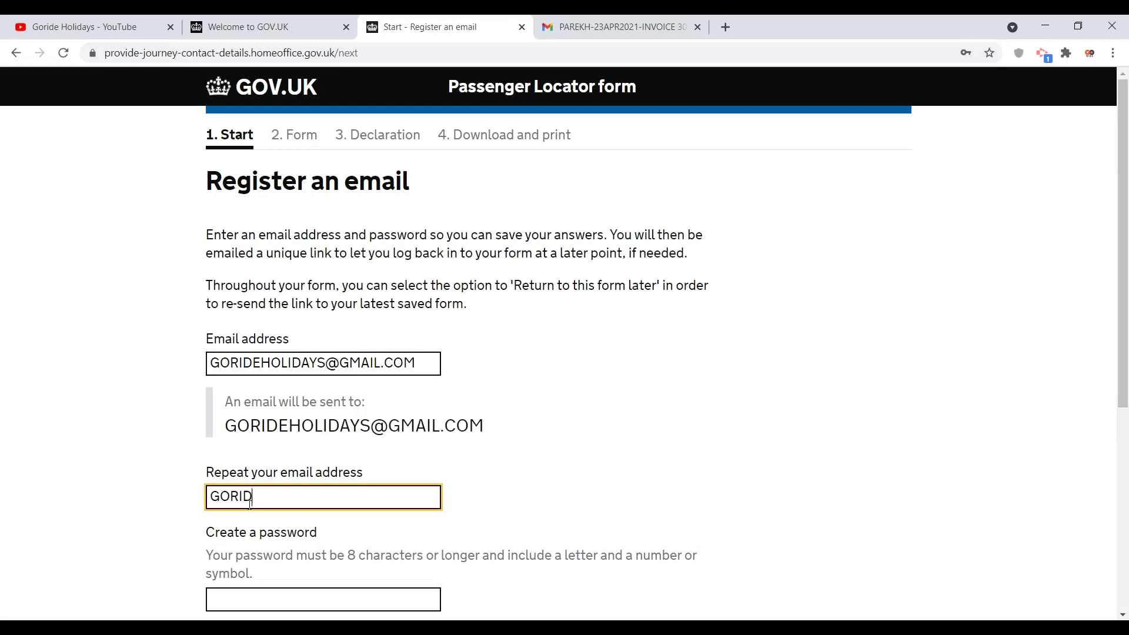
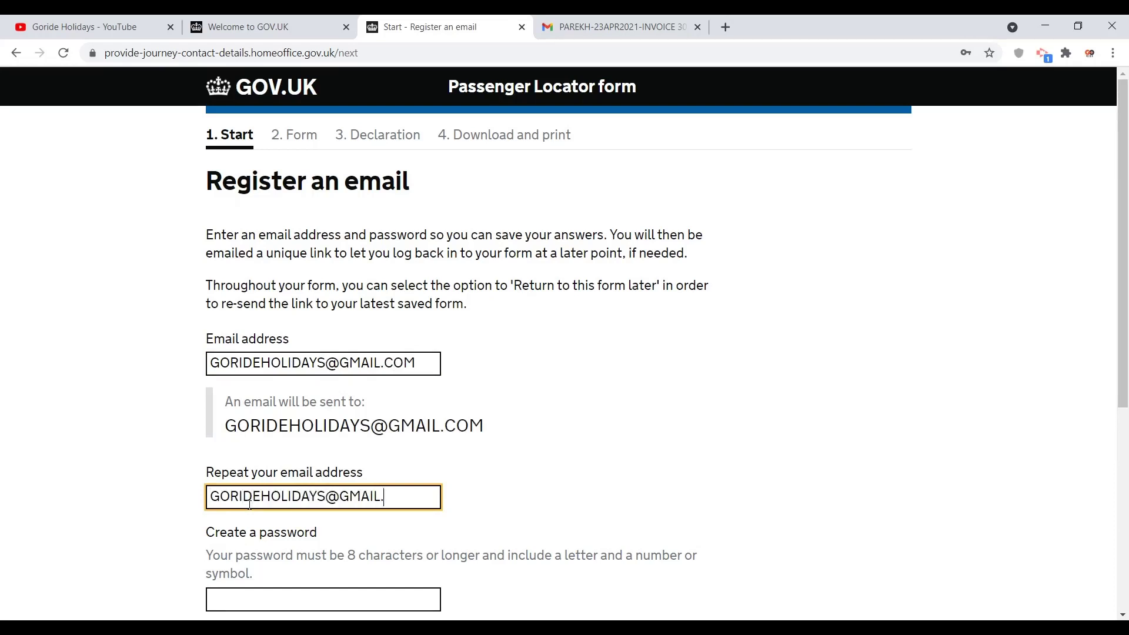
pyautogui.click(130, 504)
# Step: Enter and confirm a password, then save and continue
pyautogui.scroll(-1, 130, 504)
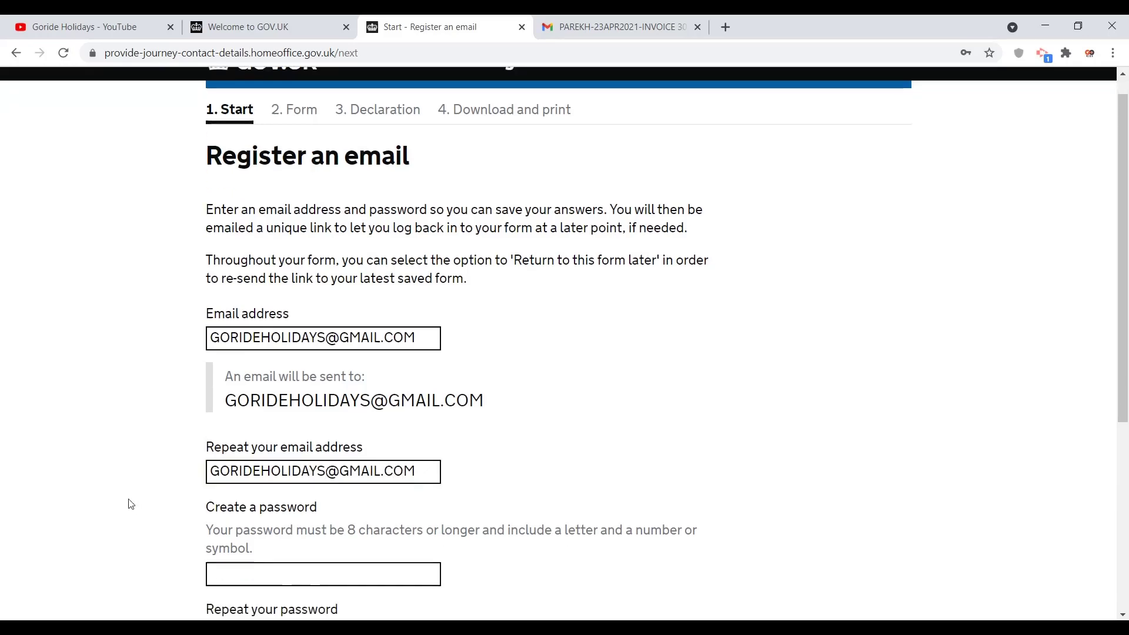
pyautogui.scroll(-3, 130, 504)
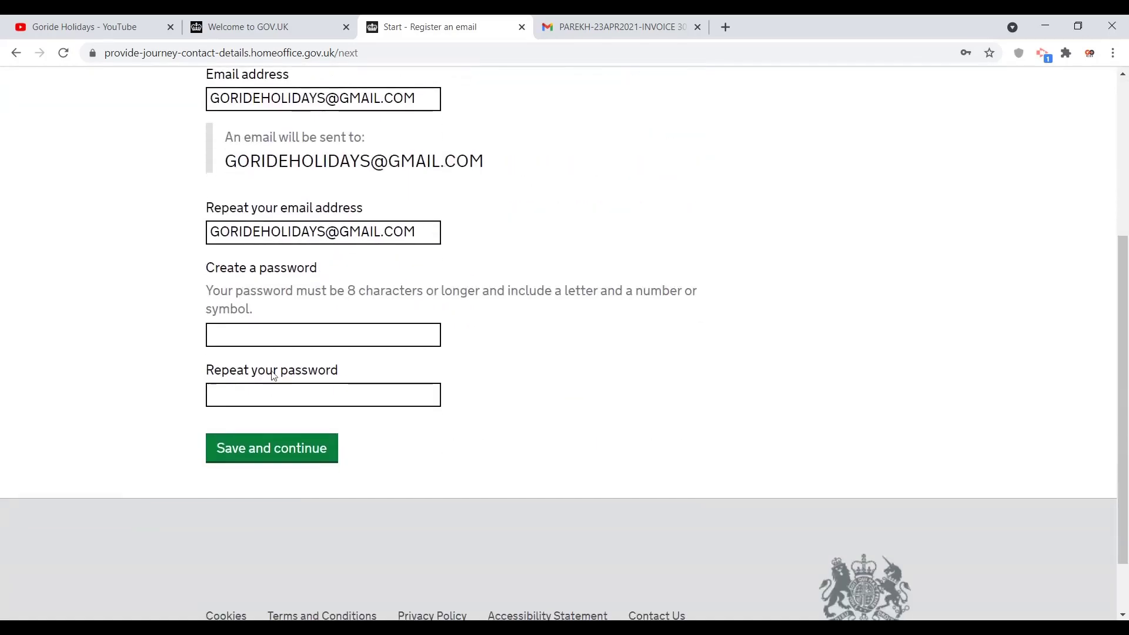
pyautogui.click(258, 331)
pyautogui.write('••••••')
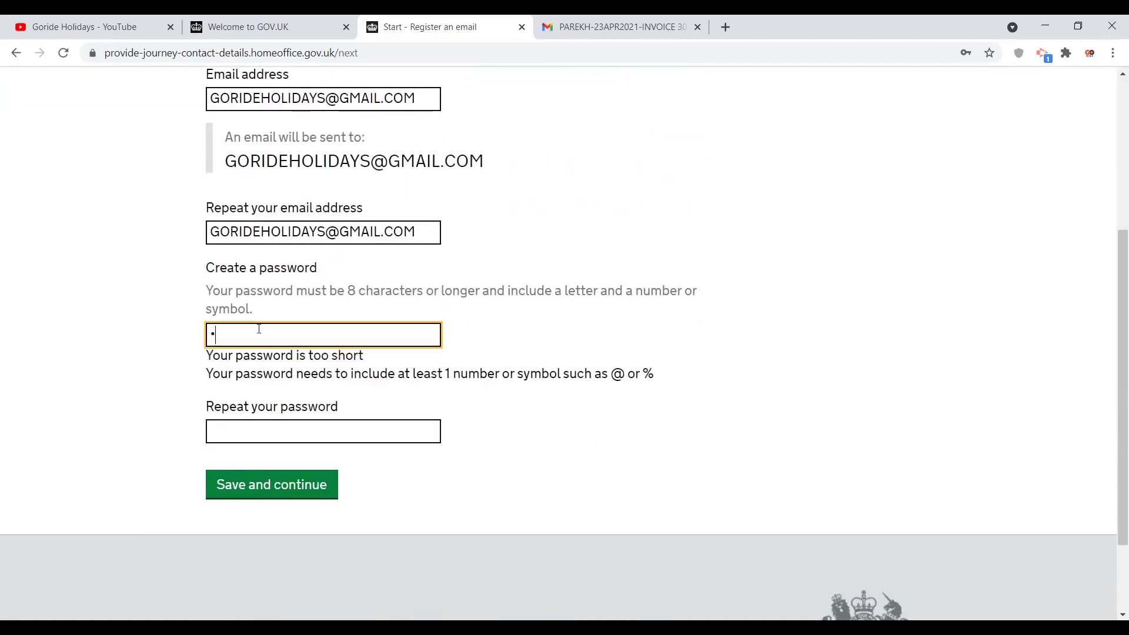
pyautogui.write('••••')
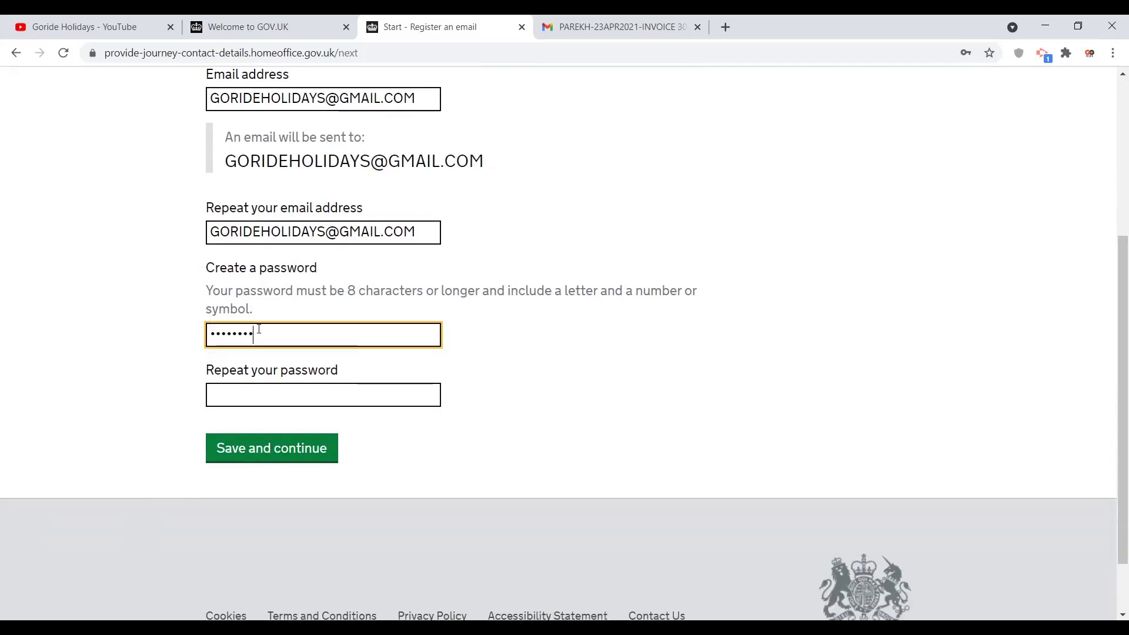
pyautogui.click(267, 384)
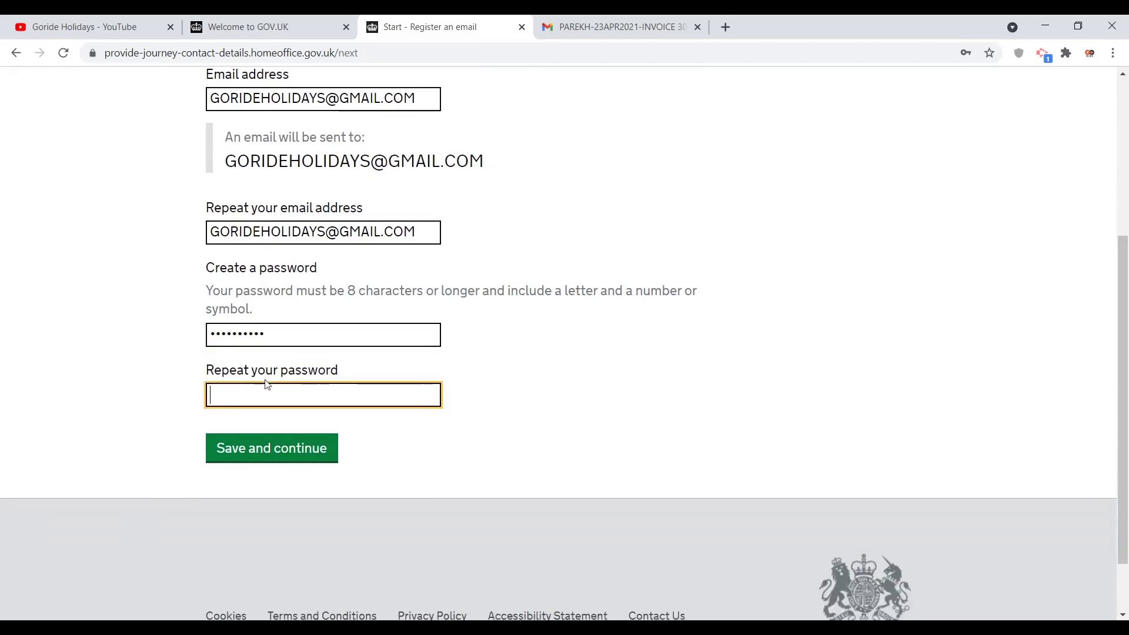
pyautogui.write('••••••••••')
pyautogui.click(271, 445)
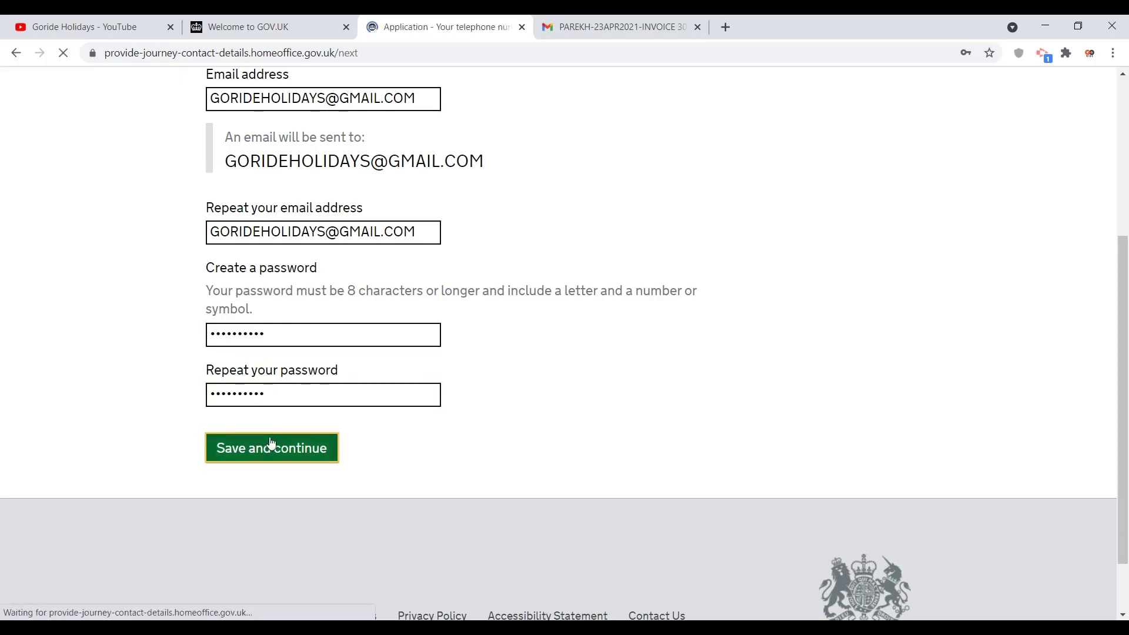
# Step: Enter the primary telephone number with country code 91 in both primary number fields
pyautogui.click(233, 319)
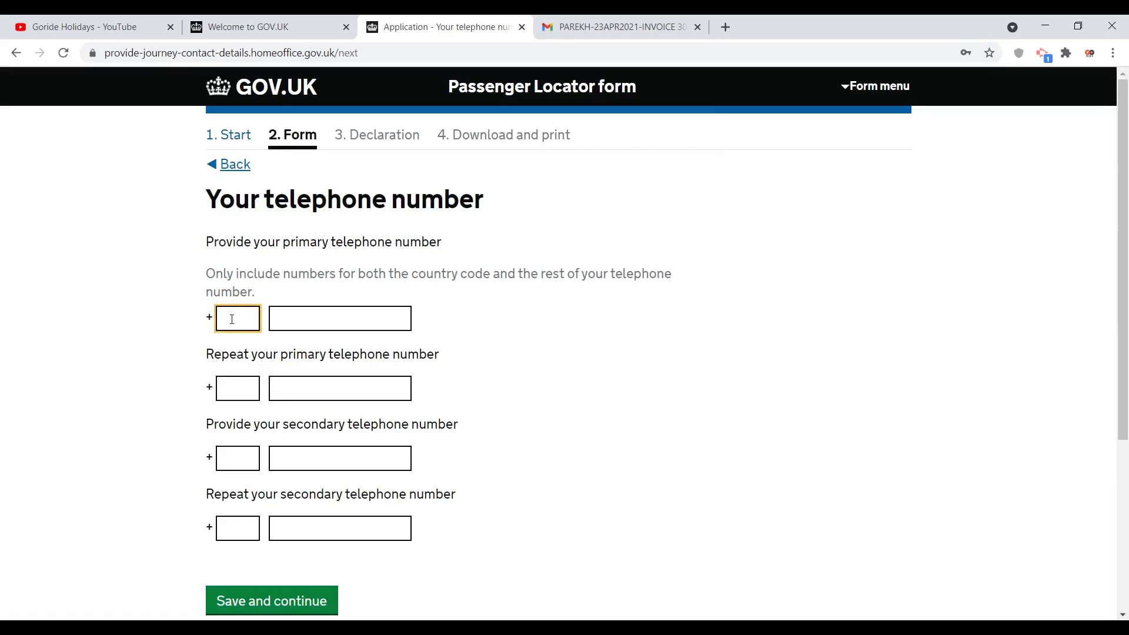
pyautogui.write('91')
pyautogui.press('Tab')
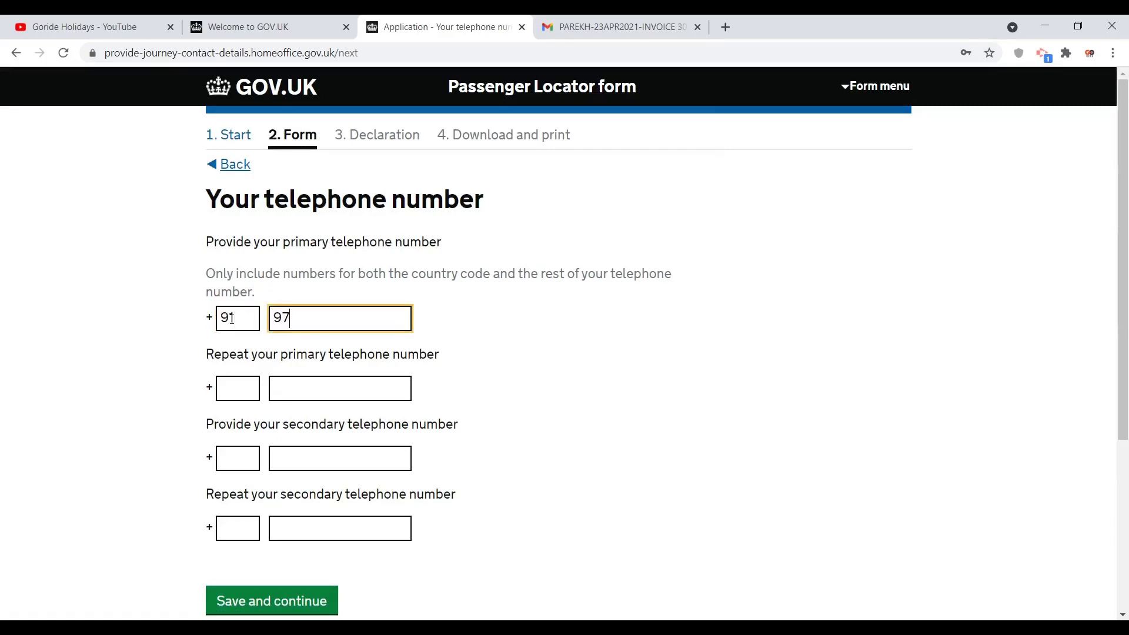
pyautogui.click(232, 386)
pyautogui.write('91')
pyautogui.press('Tab')
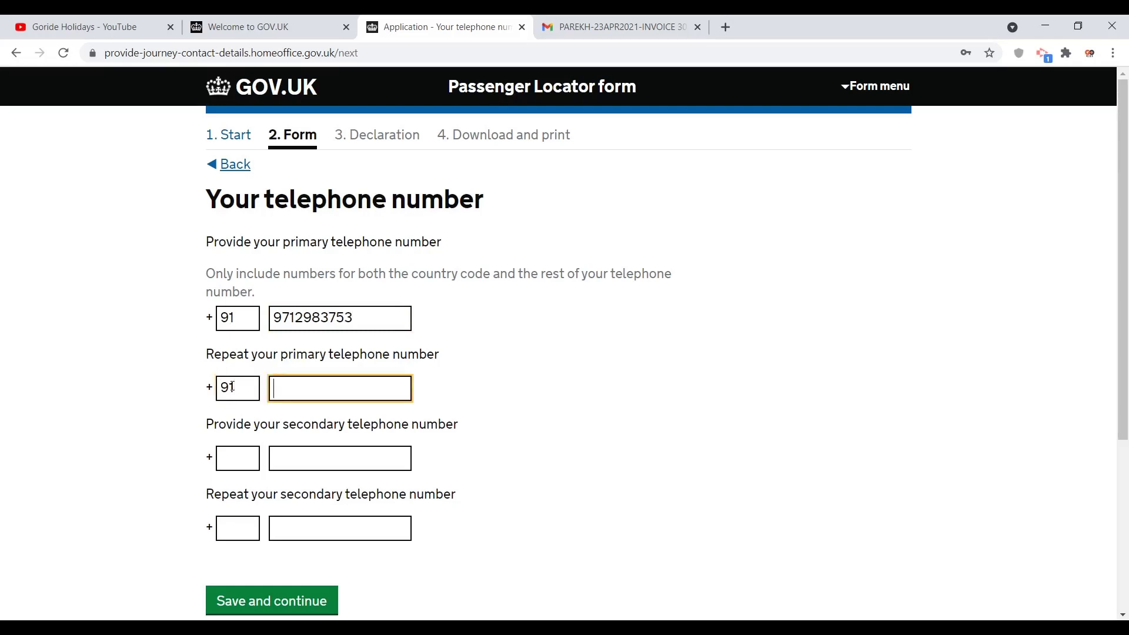
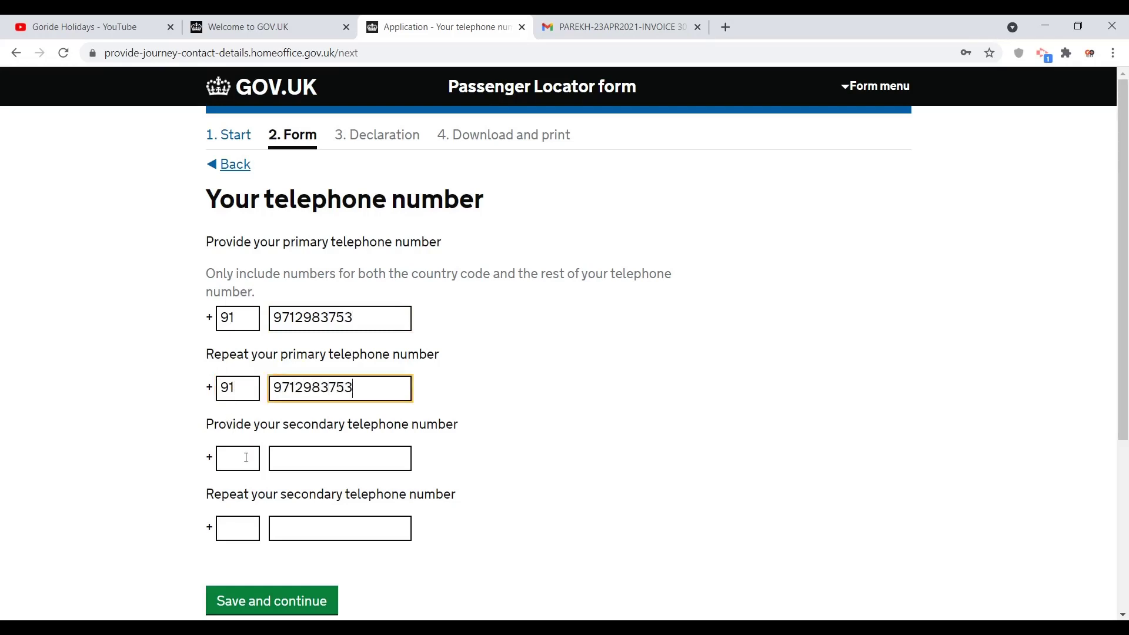
# Step: Enter the secondary telephone number with country code 91 and its repeat, then submit
pyautogui.click(246, 458)
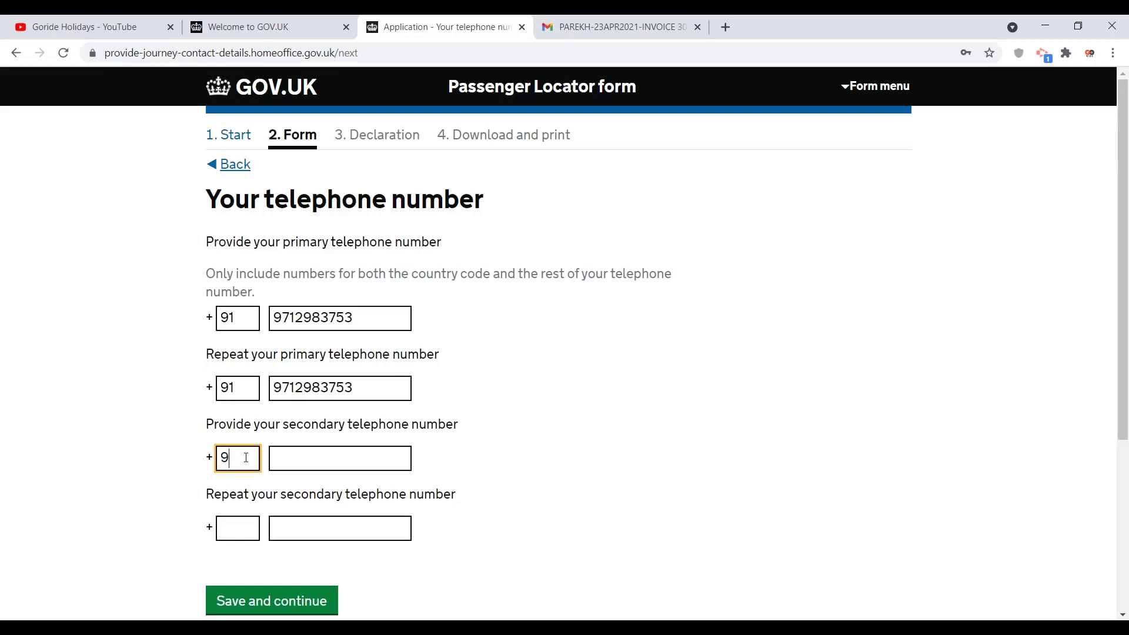
pyautogui.press('Tab')
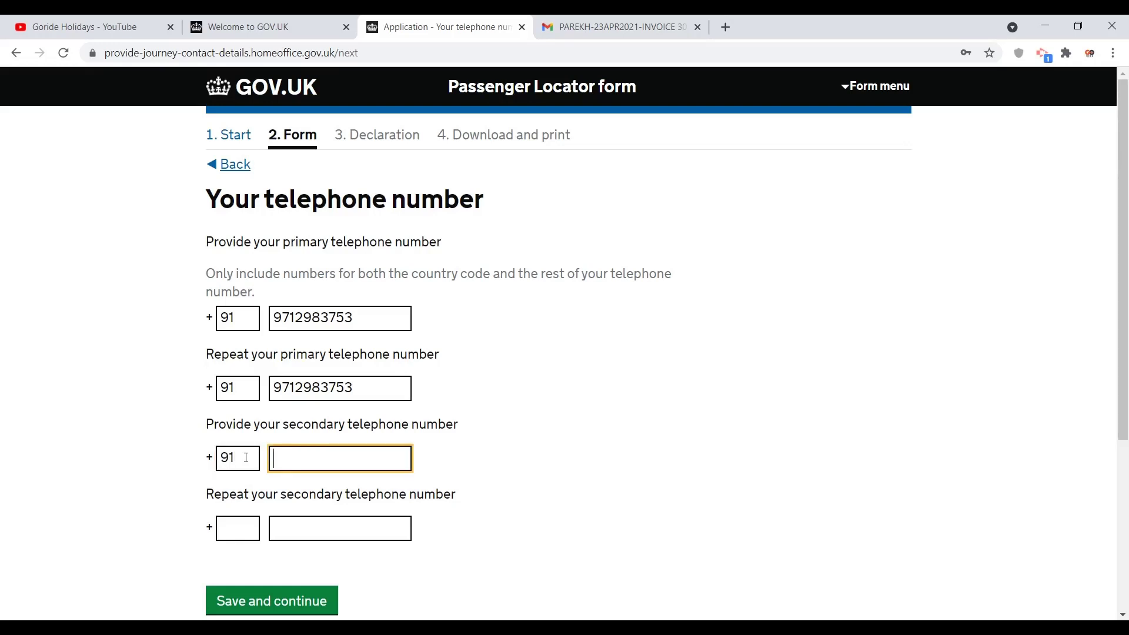
pyautogui.press('Tab')
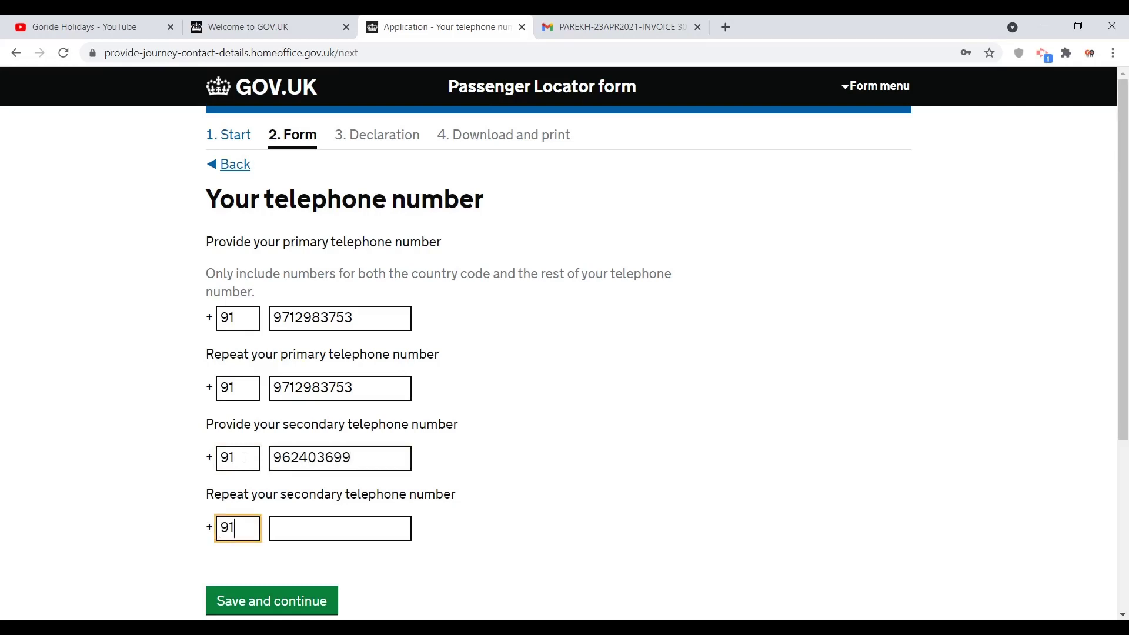
pyautogui.press('Tab')
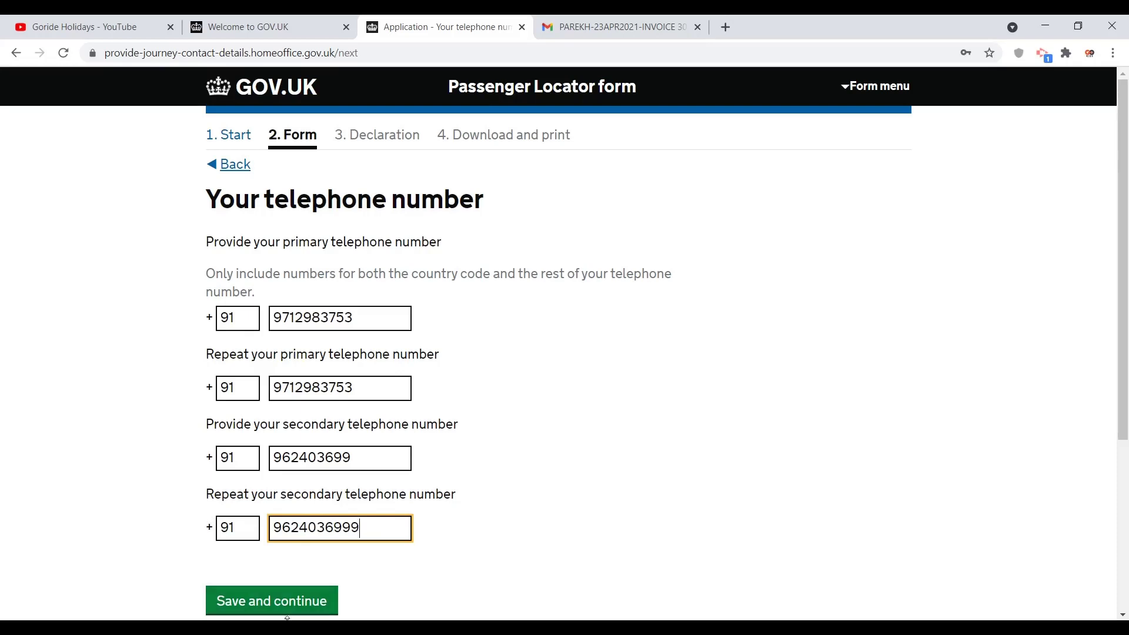
pyautogui.click(278, 599)
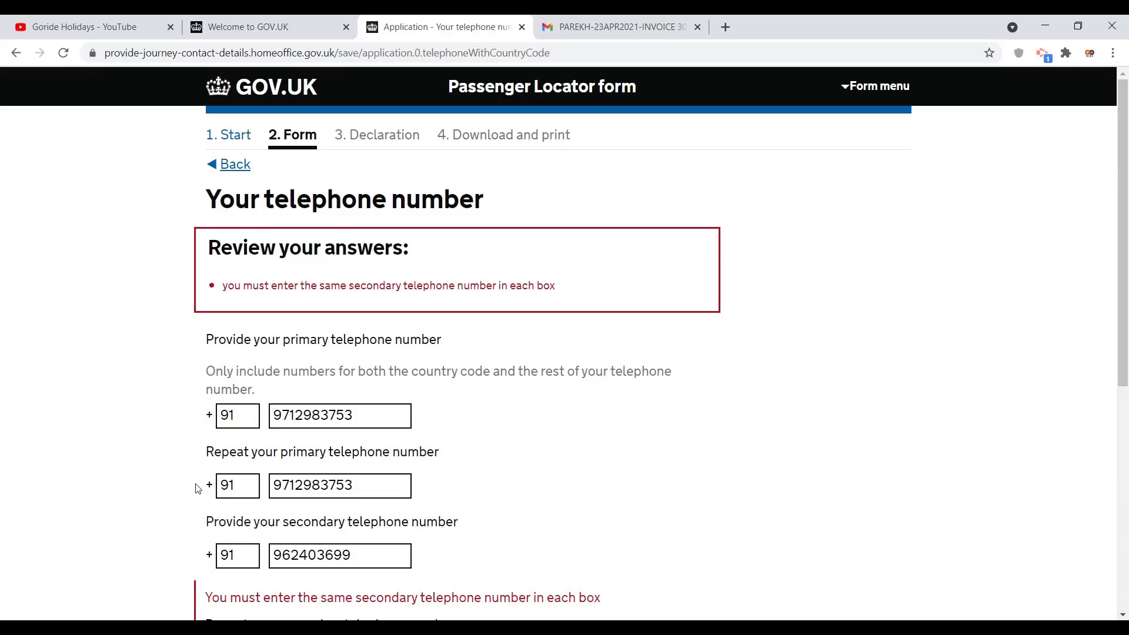
# Step: Correct the mismatched secondary number, resubmit, and choose contact by call and text message
pyautogui.click(392, 557)
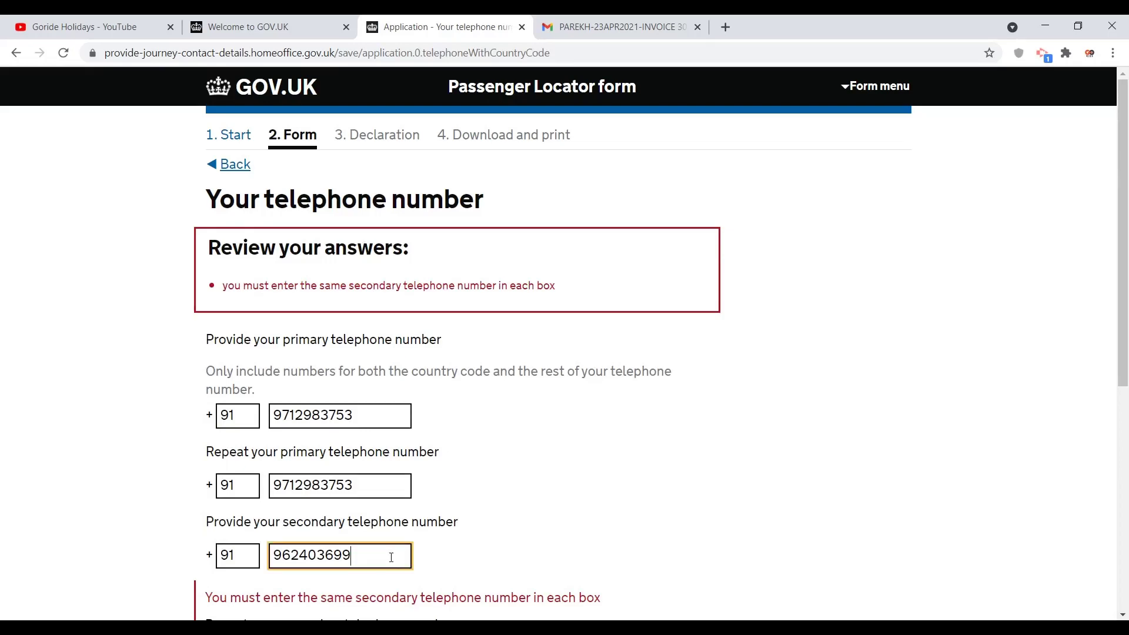
pyautogui.write('9')
pyautogui.click(595, 447)
pyautogui.scroll(-4, 596, 447)
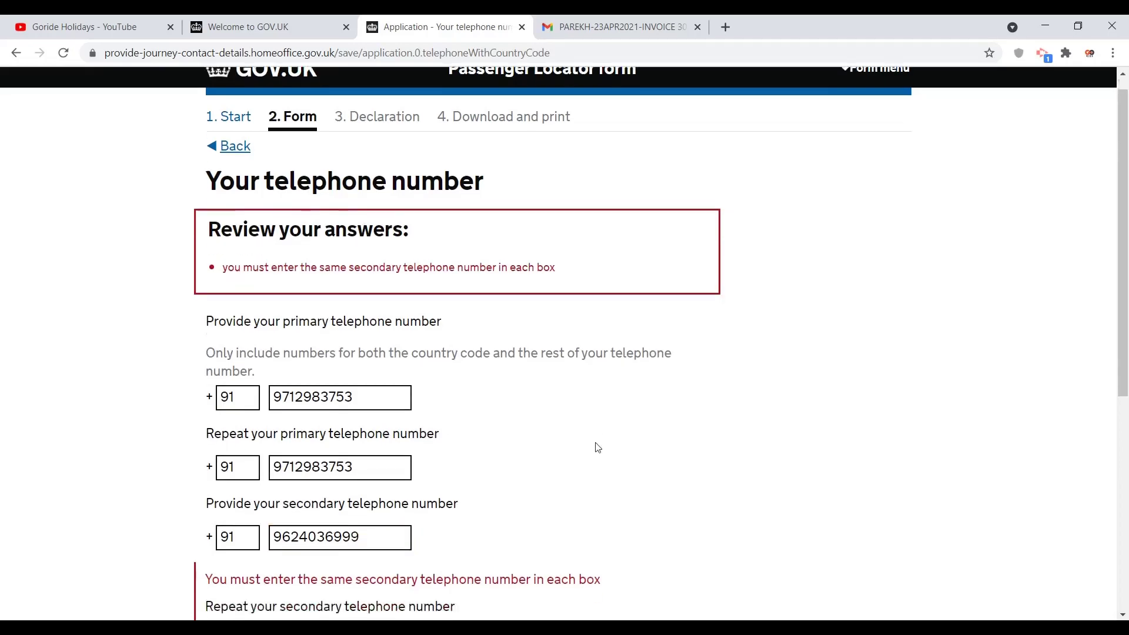
pyautogui.click(264, 537)
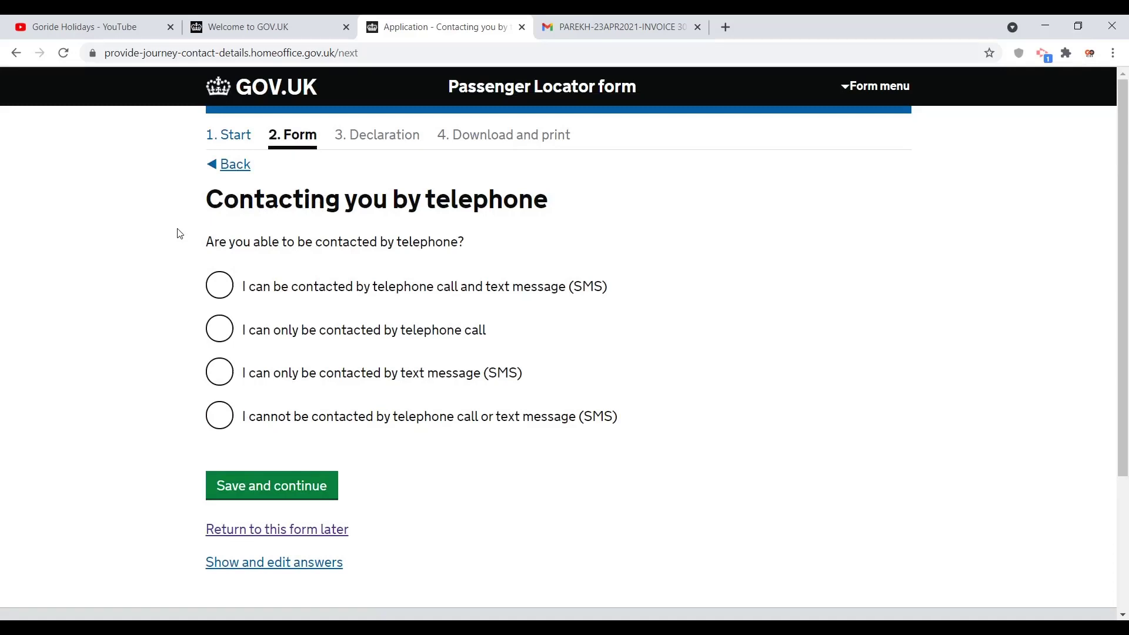
pyautogui.click(218, 284)
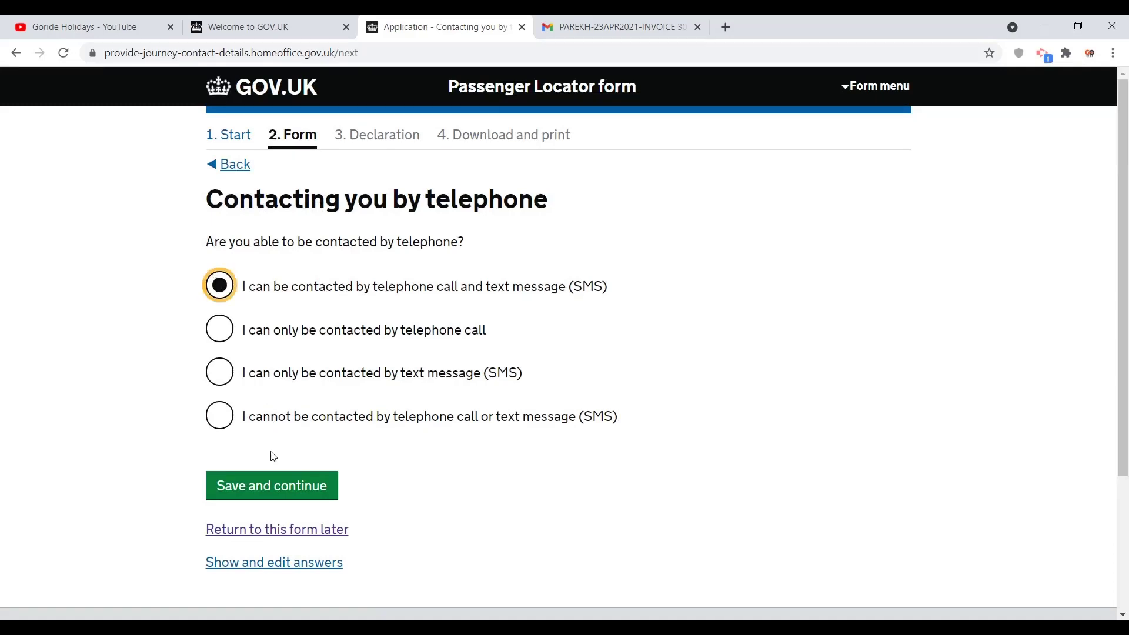
pyautogui.click(266, 481)
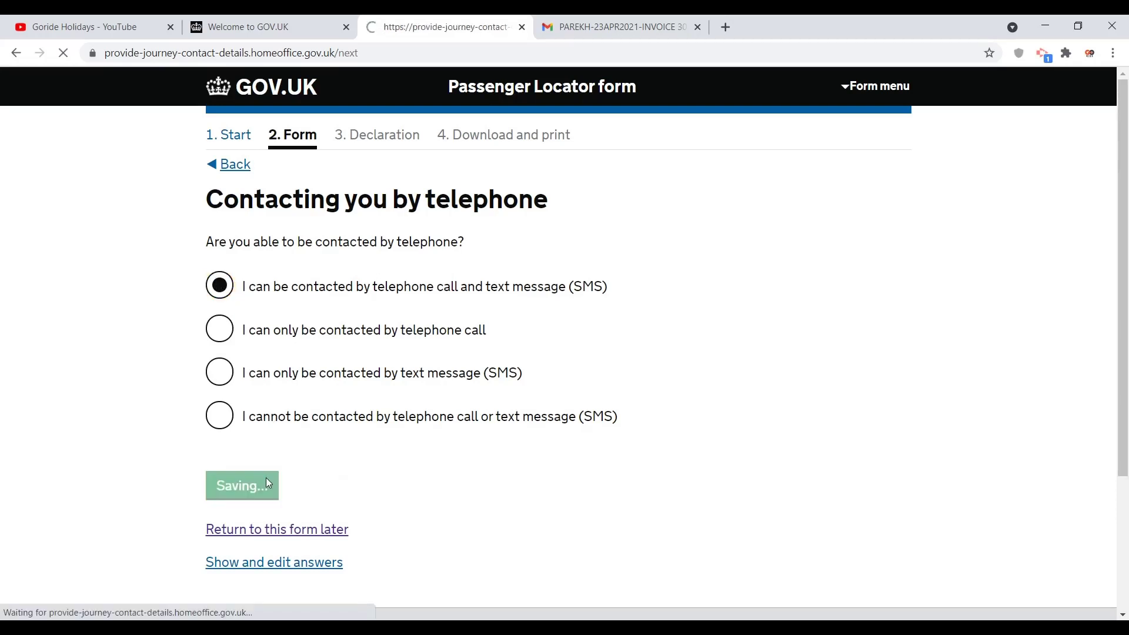
# Step: Enter and save the traveller's given and family names
pyautogui.click(251, 407)
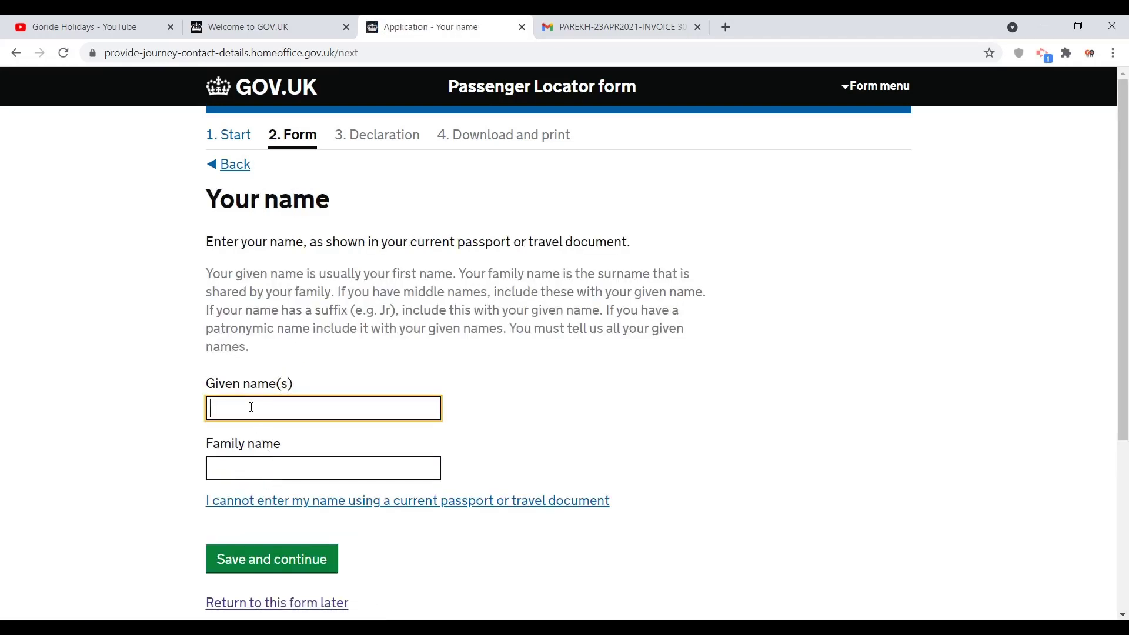
pyautogui.write('goride')
pyautogui.press('Tab')
pyautogui.write('holi')
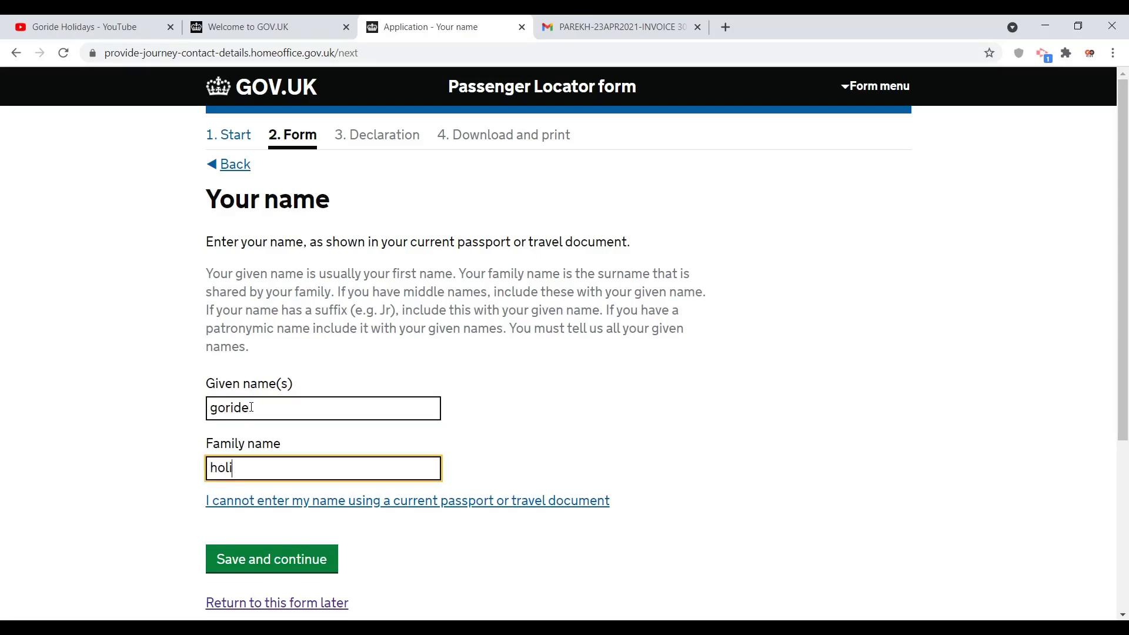
pyautogui.write('days')
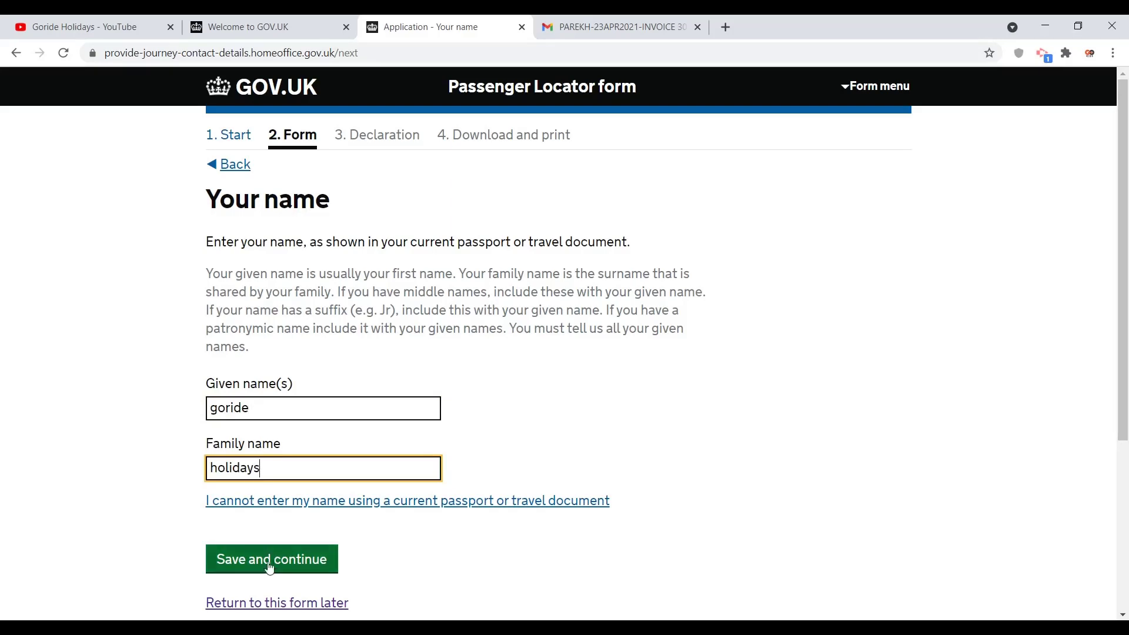
pyautogui.click(266, 566)
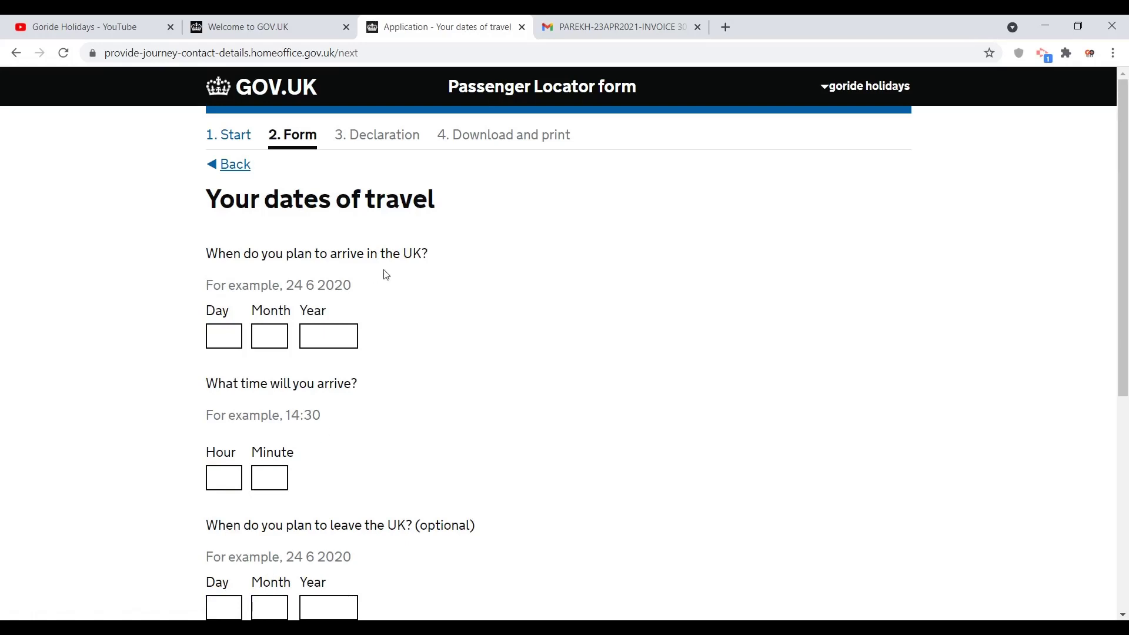
# Step: Enter the UK arrival date as 23 04 2021
pyautogui.click(232, 333)
pyautogui.write('23')
pyautogui.press('Tab')
pyautogui.write('04')
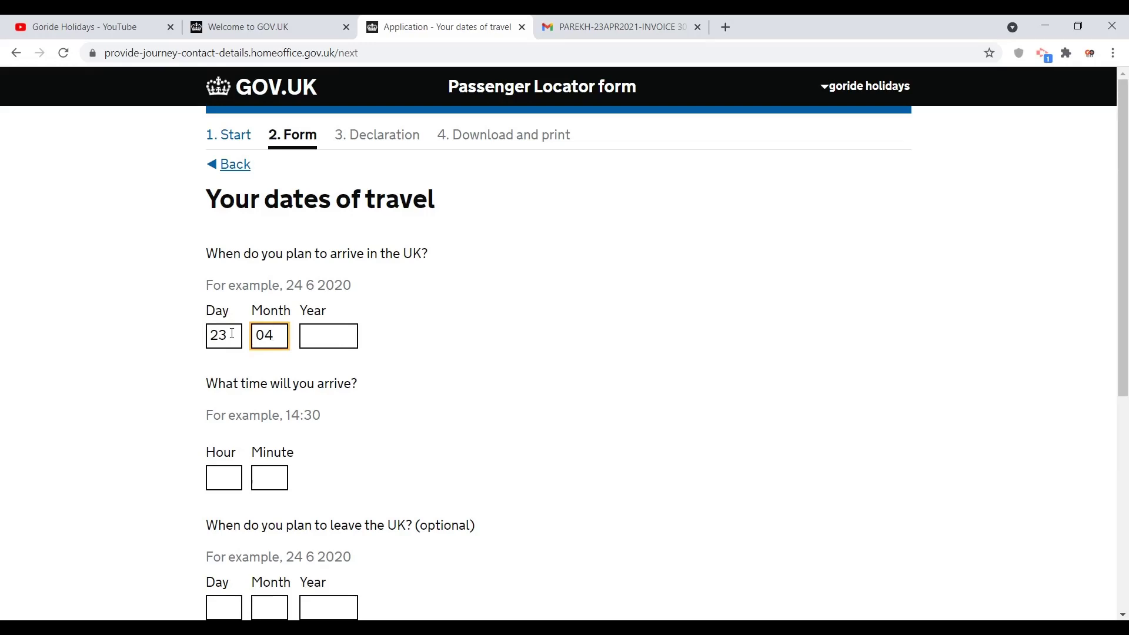
pyautogui.press('Tab')
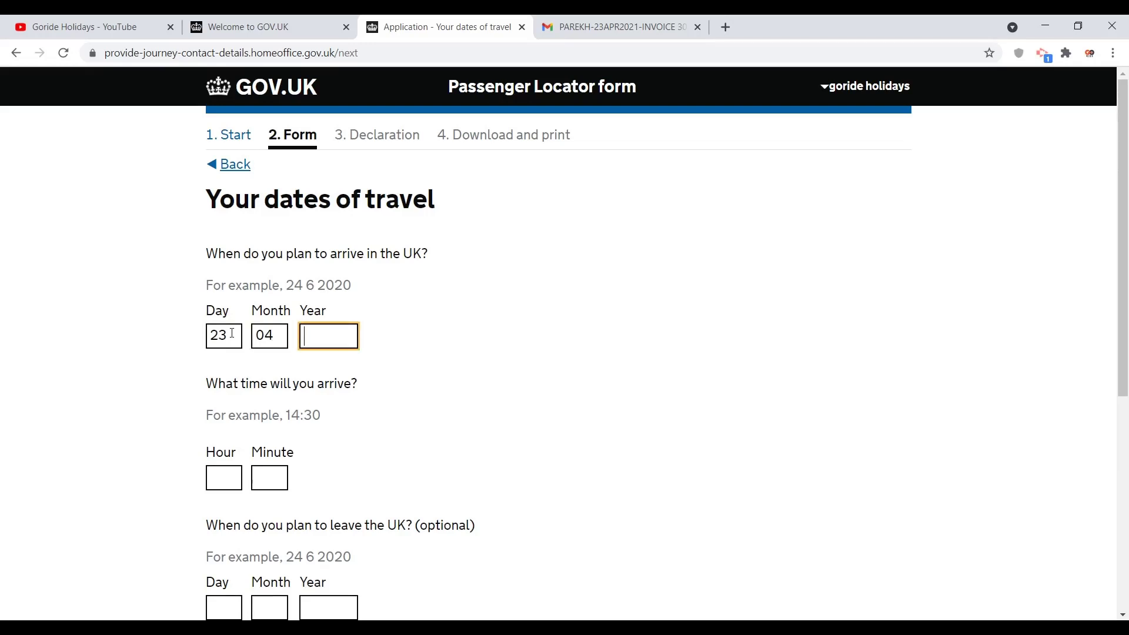
pyautogui.write('2021')
# Step: Enter the arrival time 18:30 and save the arrival details
pyautogui.click(216, 479)
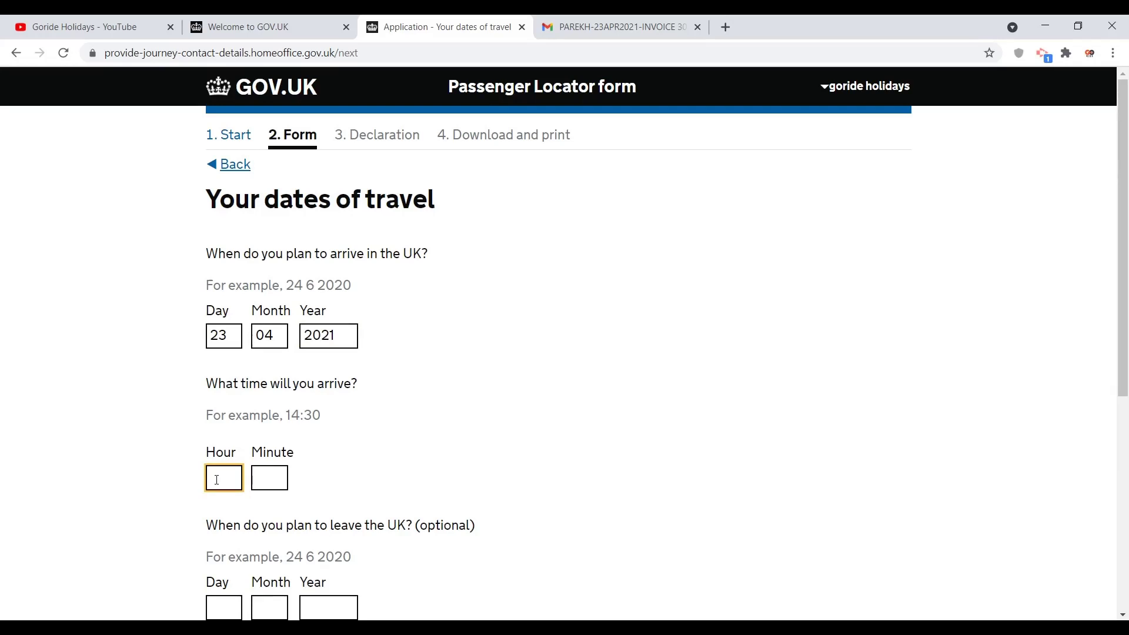
pyautogui.write('18')
pyautogui.press('Tab')
pyautogui.write('30')
pyautogui.click(93, 463)
pyautogui.scroll(-2, 96, 466)
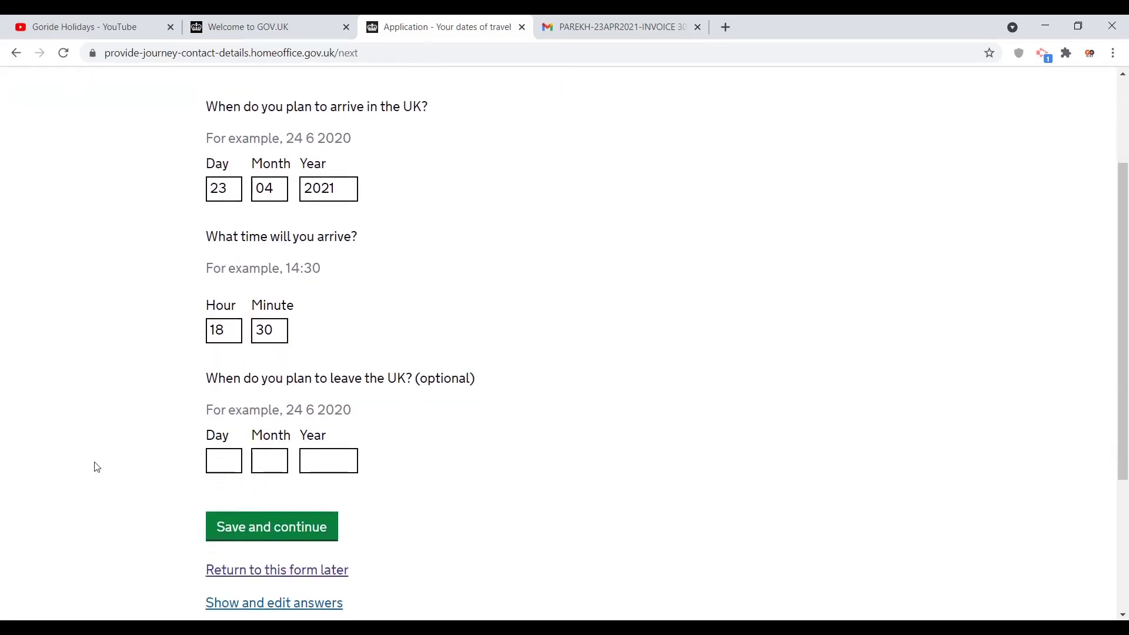
pyautogui.click(219, 455)
pyautogui.click(122, 488)
pyautogui.moveTo(477, 378); pyautogui.dragTo(352, 396)
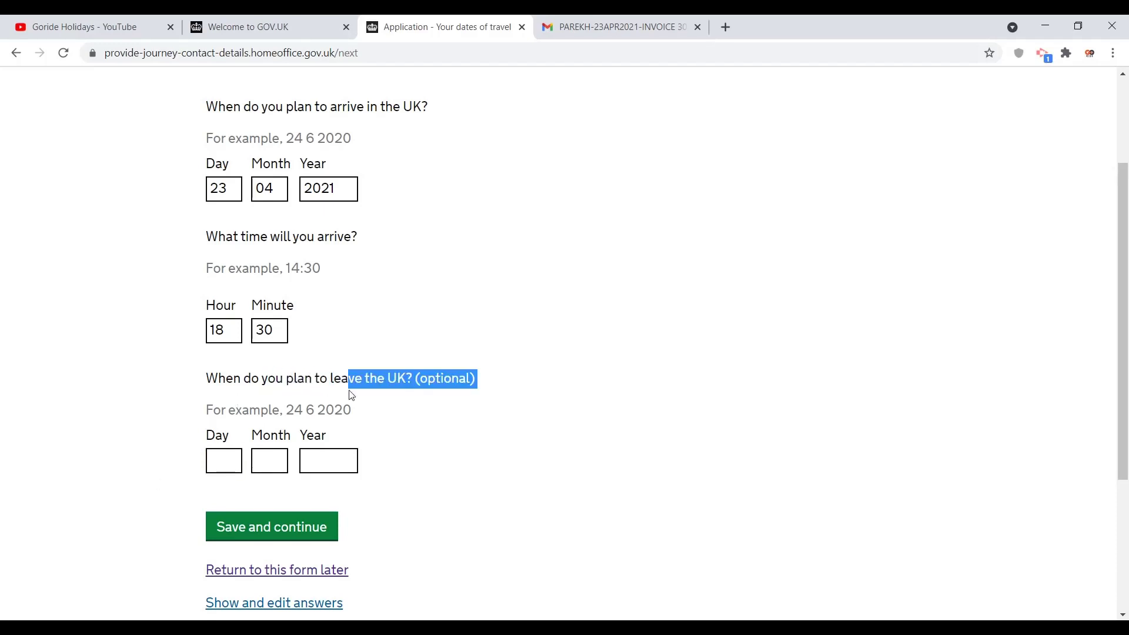
pyautogui.click(438, 439)
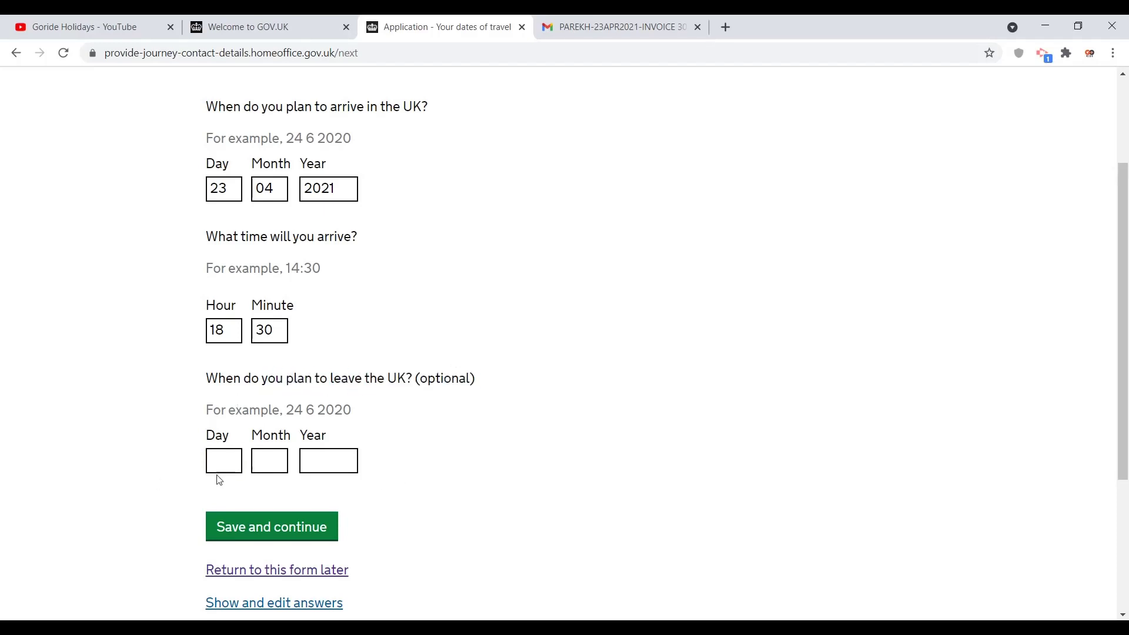
pyautogui.click(272, 527)
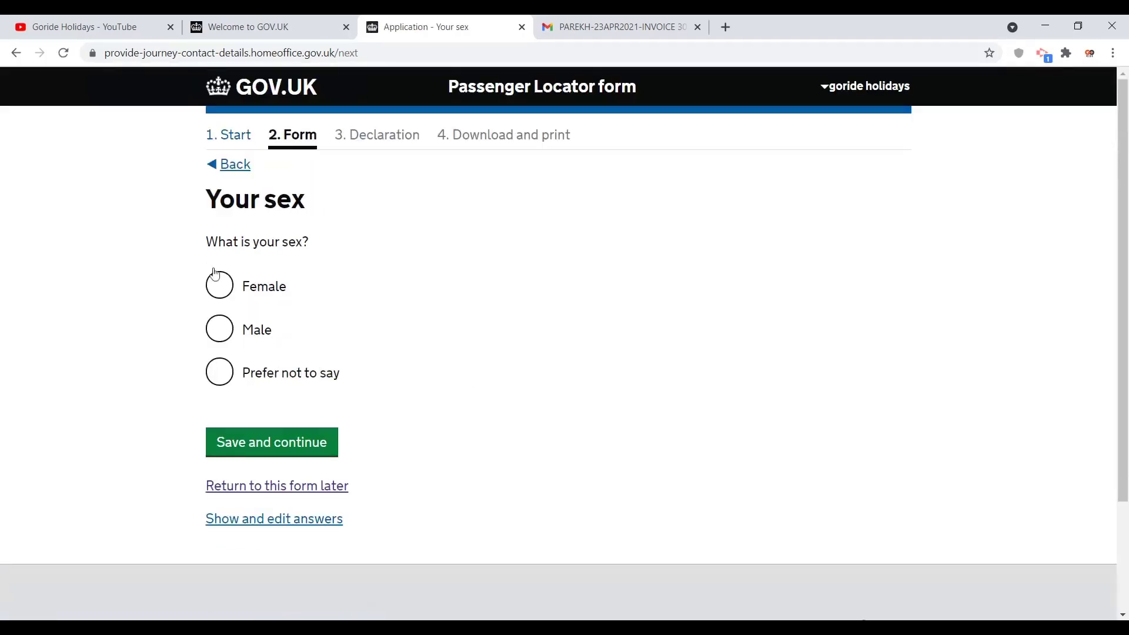
pyautogui.click(220, 329)
pyautogui.click(304, 442)
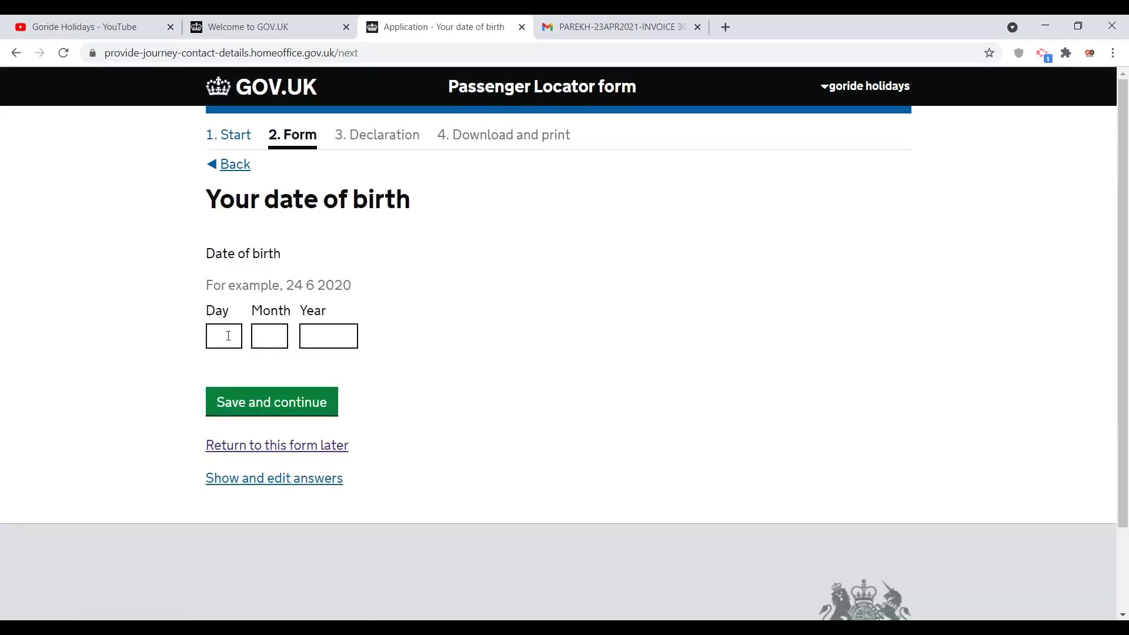
pyautogui.click(228, 335)
pyautogui.write('12')
pyautogui.press('Tab')
pyautogui.write('03')
pyautogui.press('Tab')
pyautogui.write('1995')
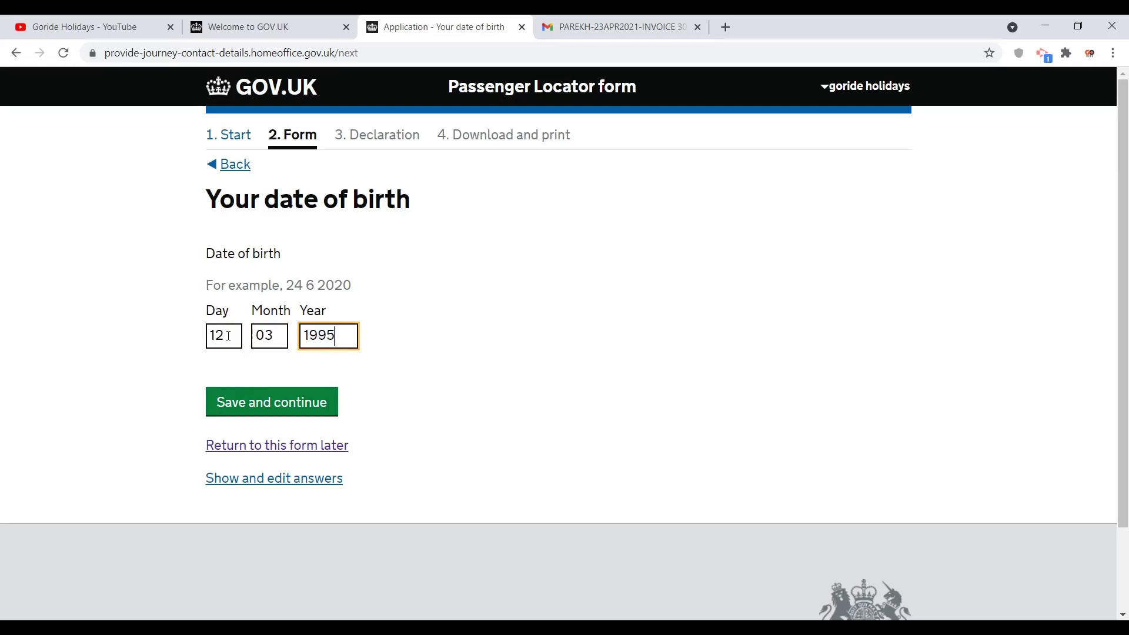
pyautogui.click(234, 405)
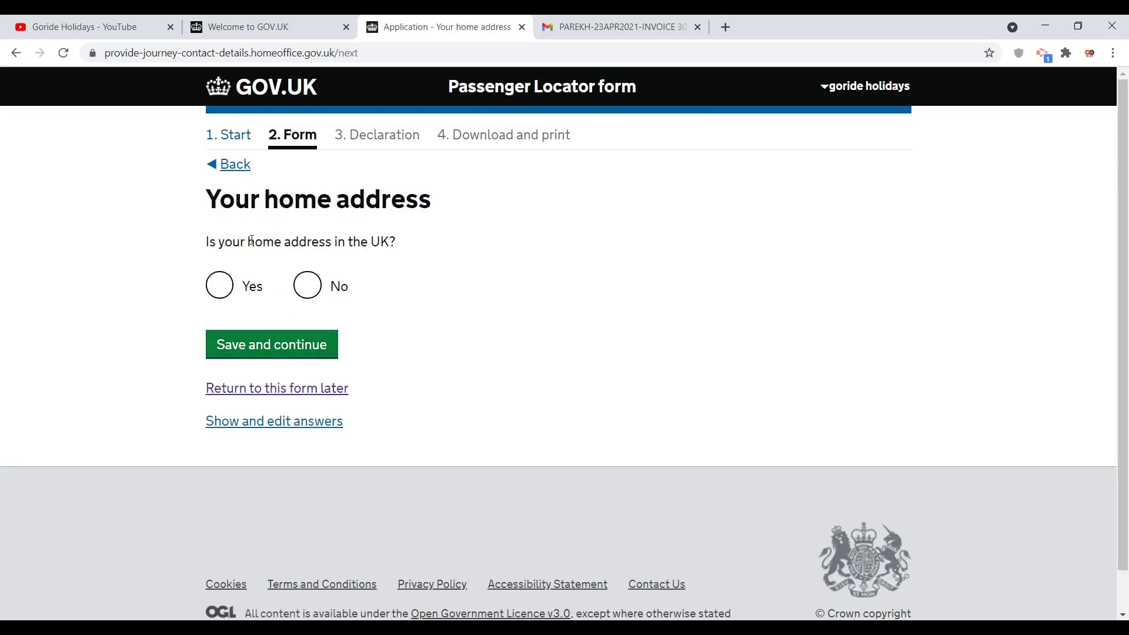
# Step: Answer Yes to a UK home address, look up its postcode, pick the matching address and save
pyautogui.click(218, 287)
pyautogui.click(346, 372)
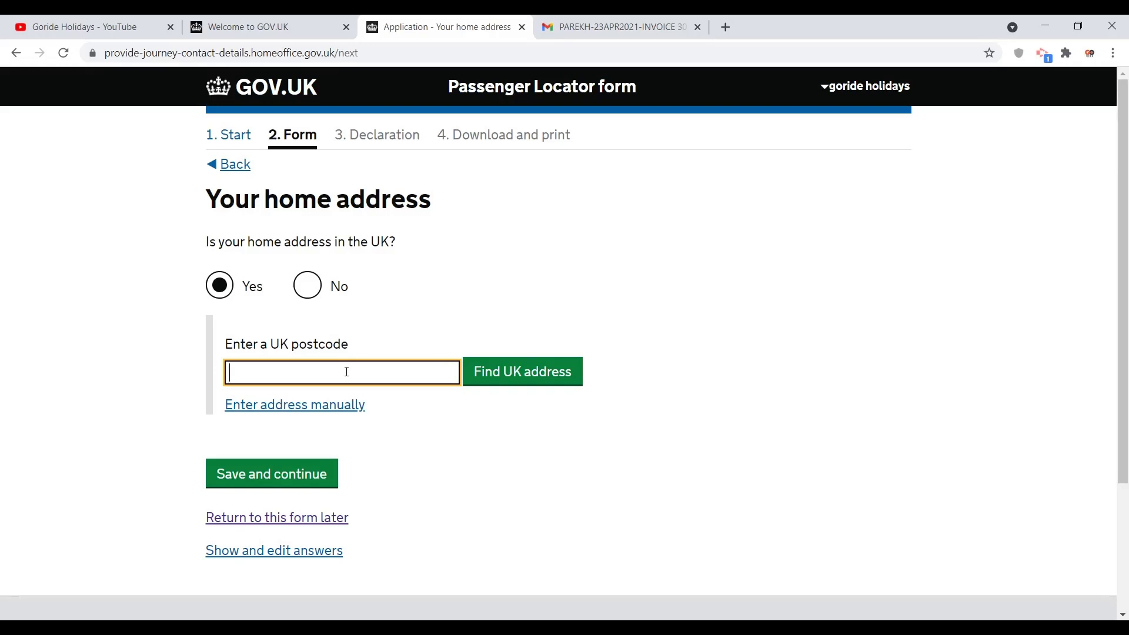
pyautogui.write('HA0 2AJ')
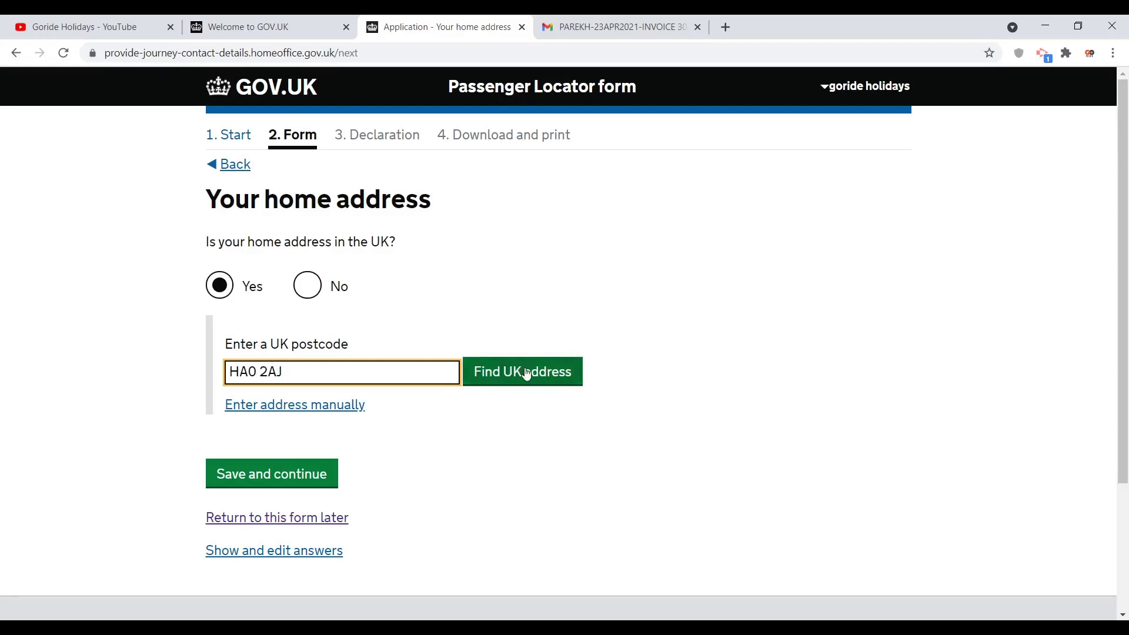
pyautogui.click(526, 373)
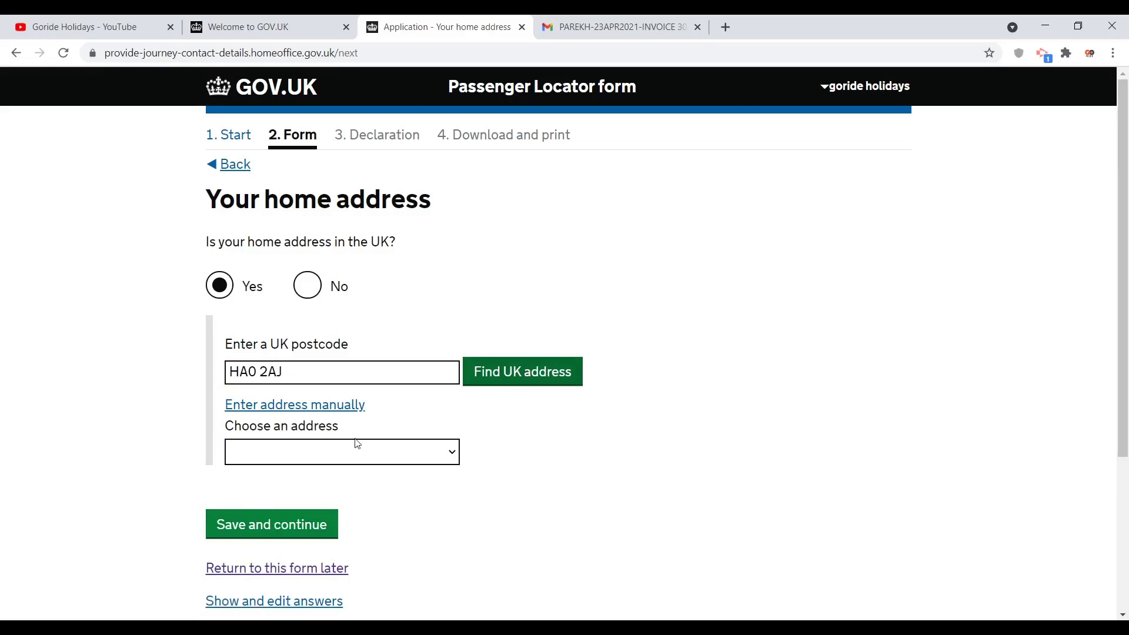
pyautogui.click(357, 451)
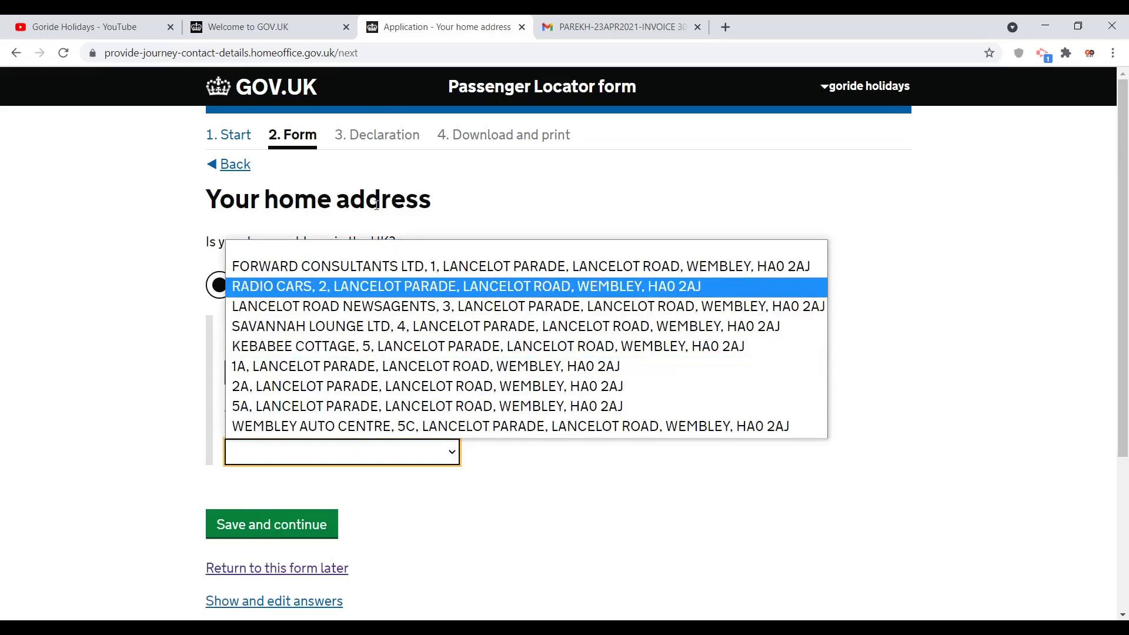
pyautogui.click(386, 368)
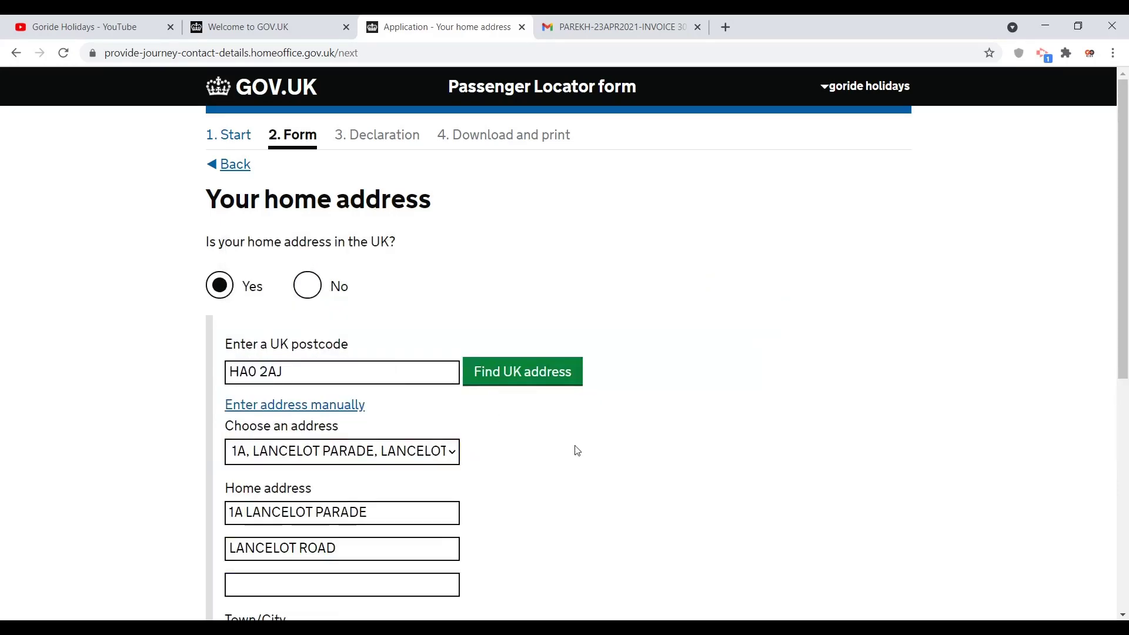
pyautogui.scroll(-5, 578, 451)
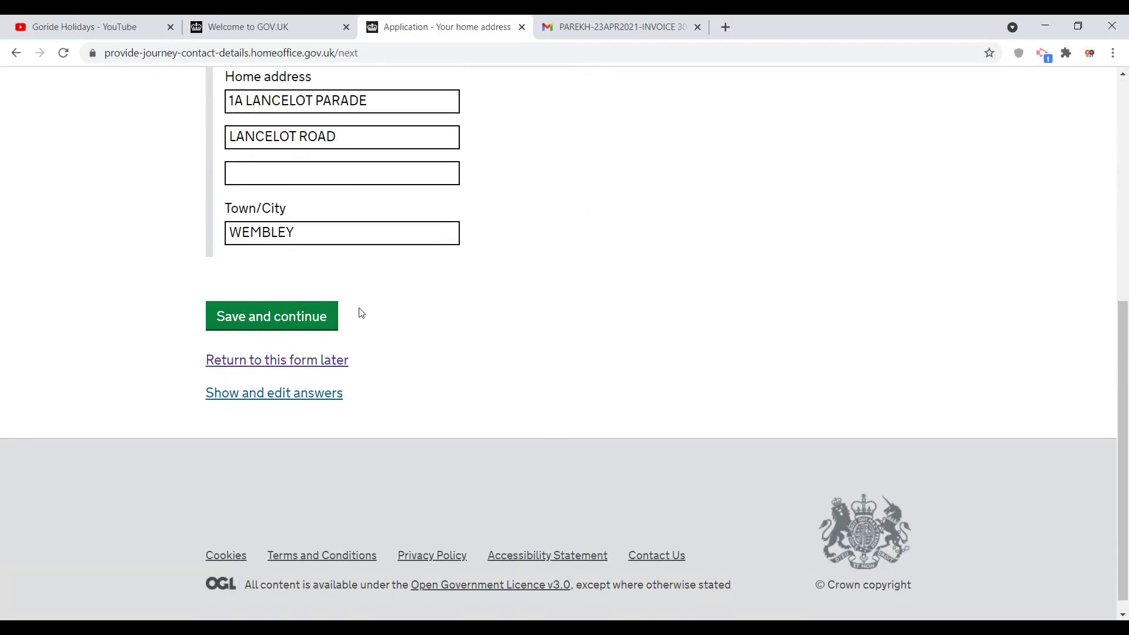
pyautogui.click(307, 317)
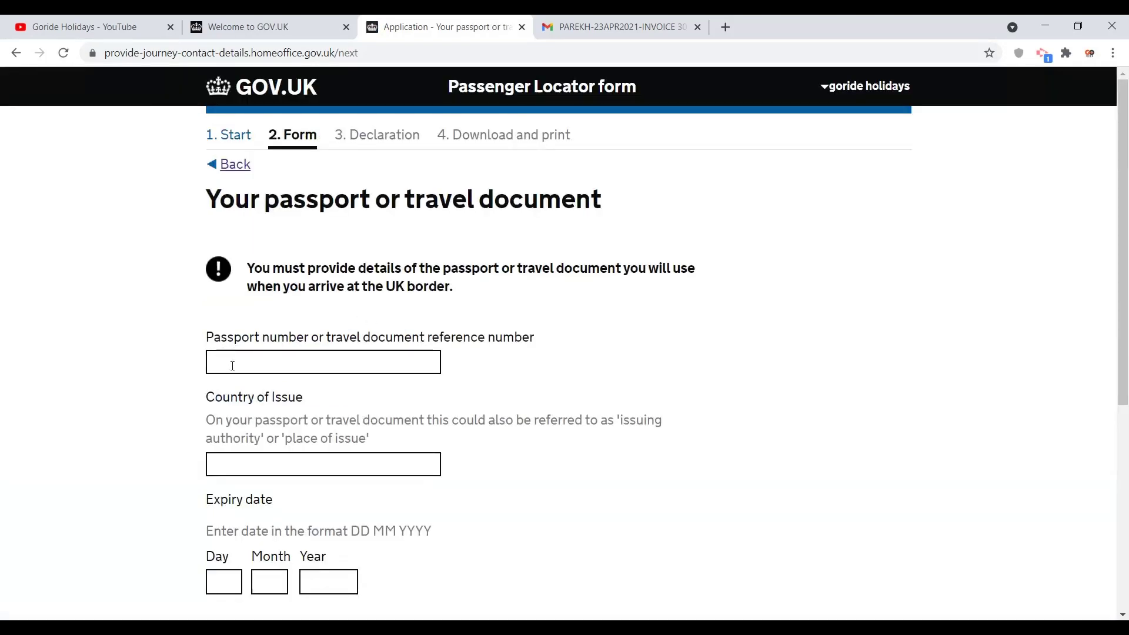
# Step: Enter the passport number and choose India (IND) as the issuing country
pyautogui.click(234, 365)
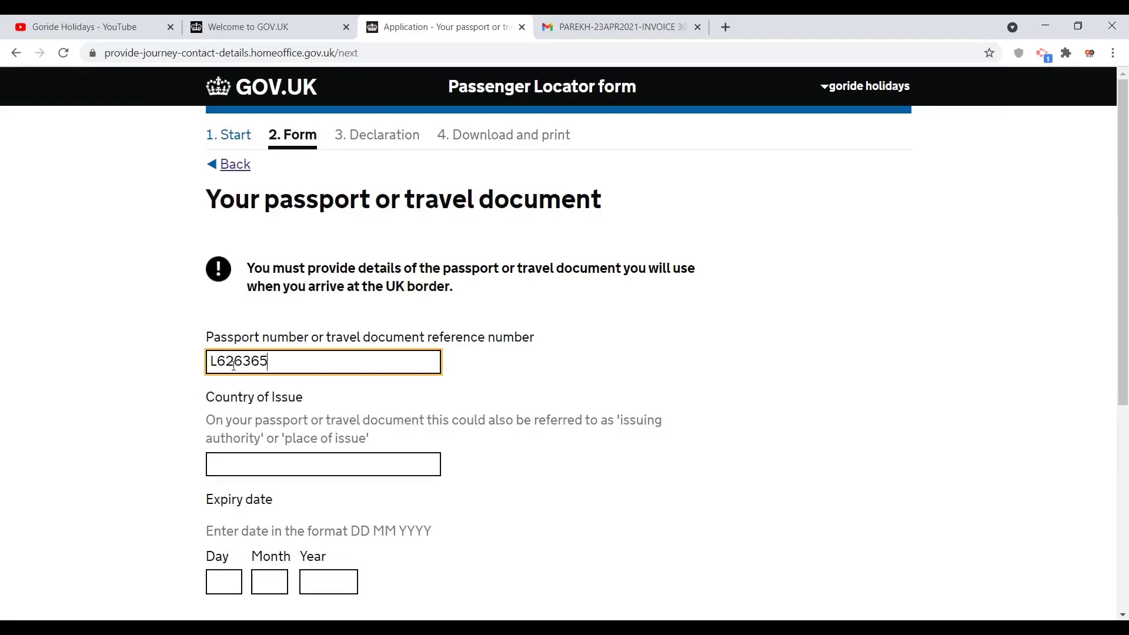
pyautogui.click(274, 472)
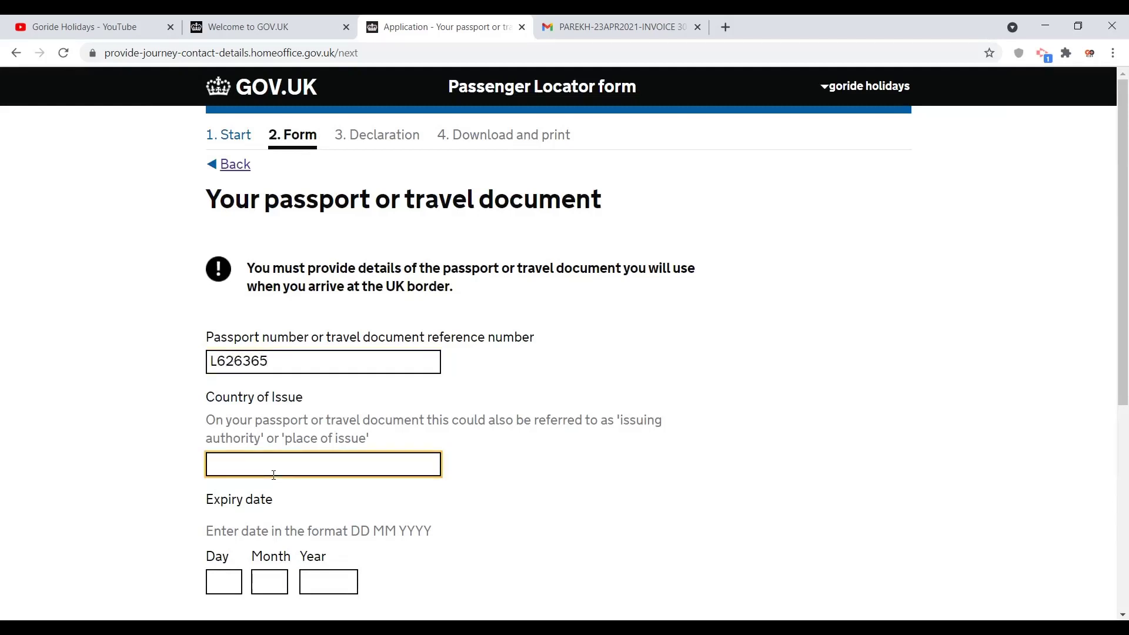
pyautogui.write('IN')
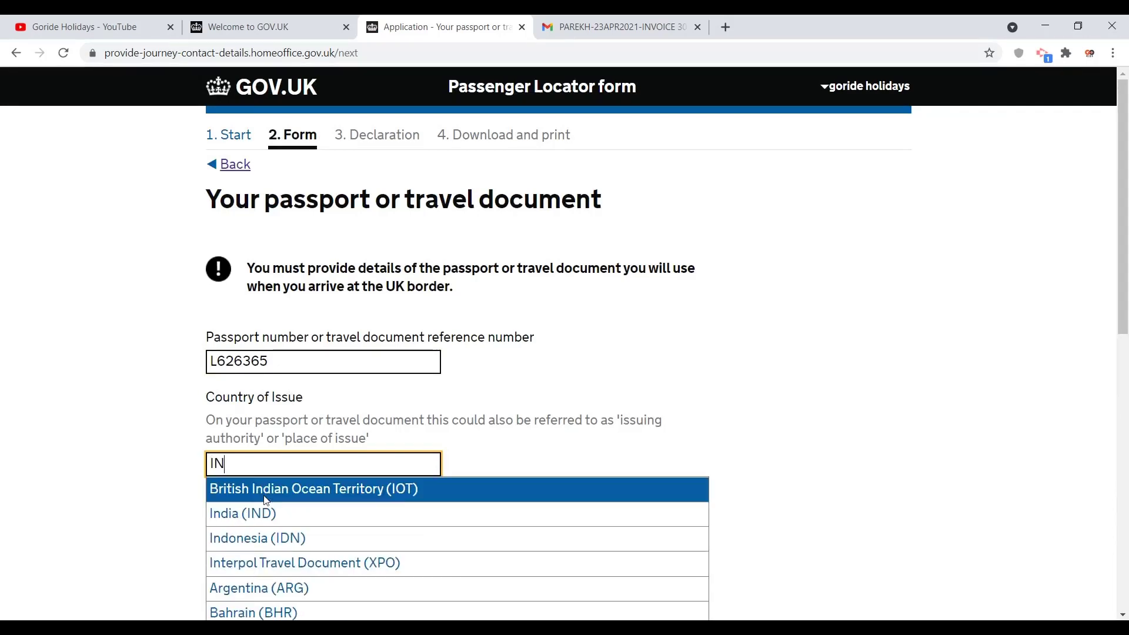
pyautogui.click(264, 512)
pyautogui.click(171, 502)
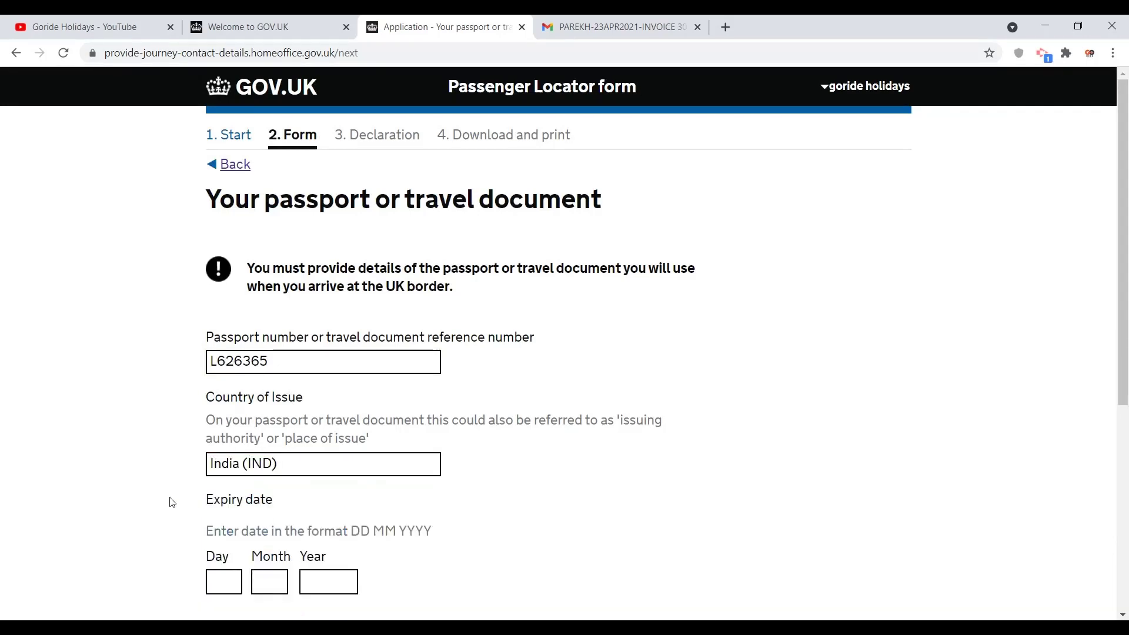
pyautogui.scroll(-3, 171, 501)
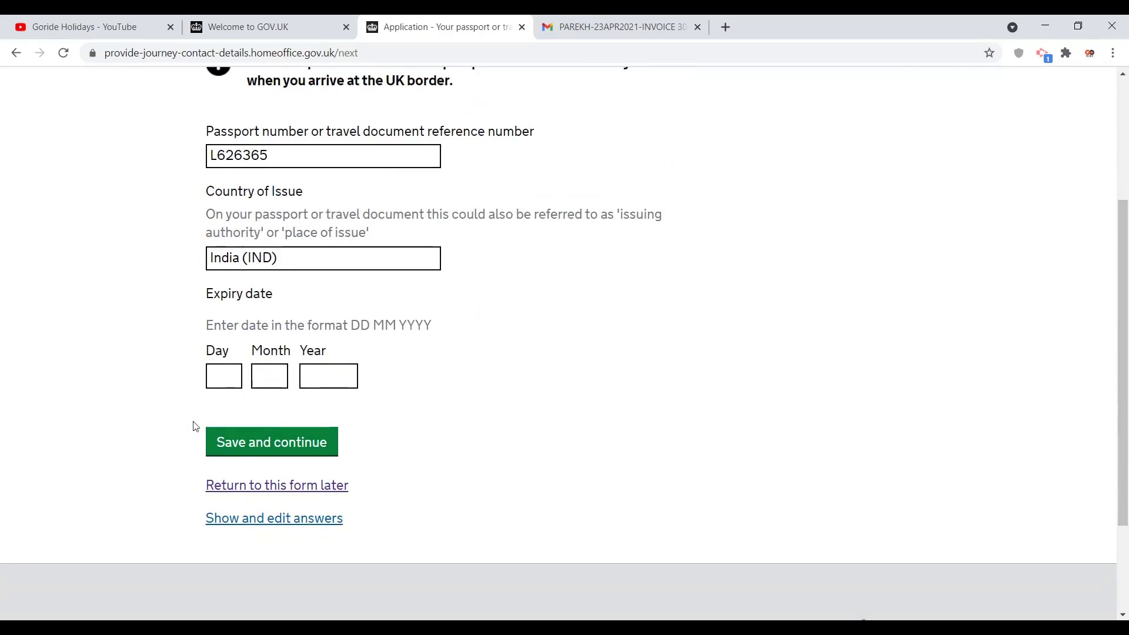
# Step: Set the passport expiry date to 22/12/2028 and save the passport details
pyautogui.click(220, 375)
pyautogui.write('22')
pyautogui.press('Tab')
pyautogui.write('12')
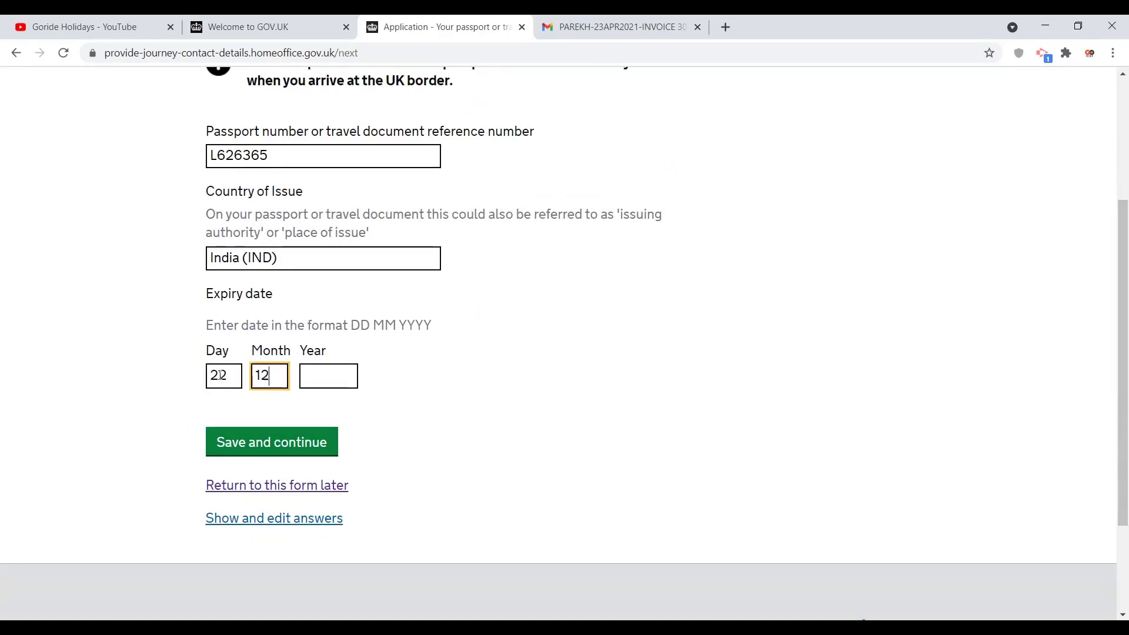
pyautogui.press('Tab')
pyautogui.write('20')
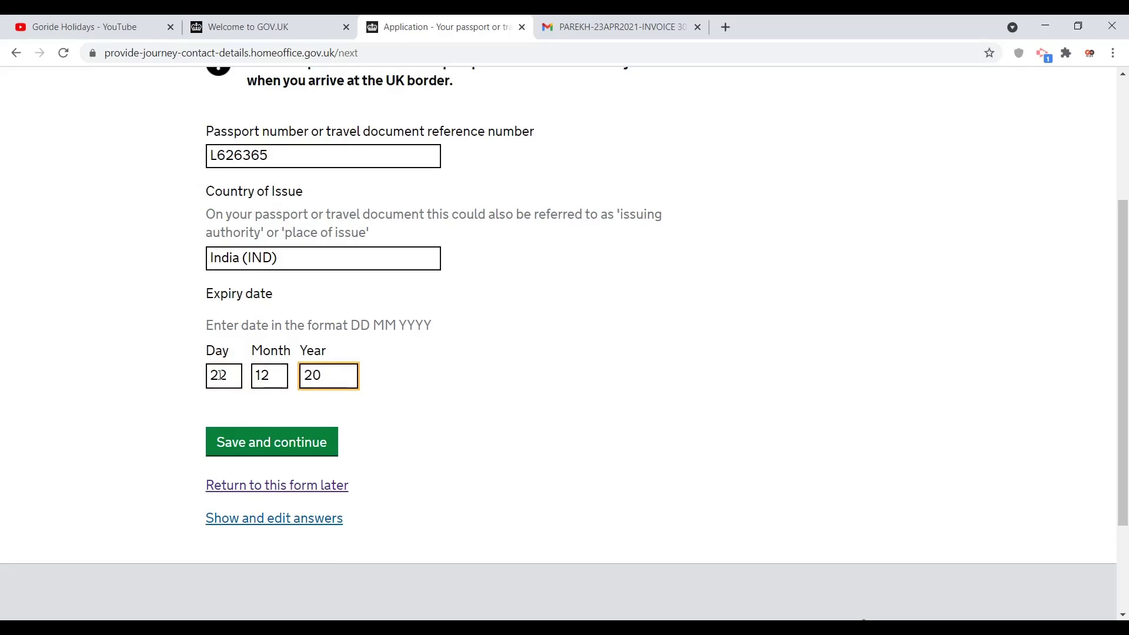
pyautogui.write('28')
pyautogui.click(232, 443)
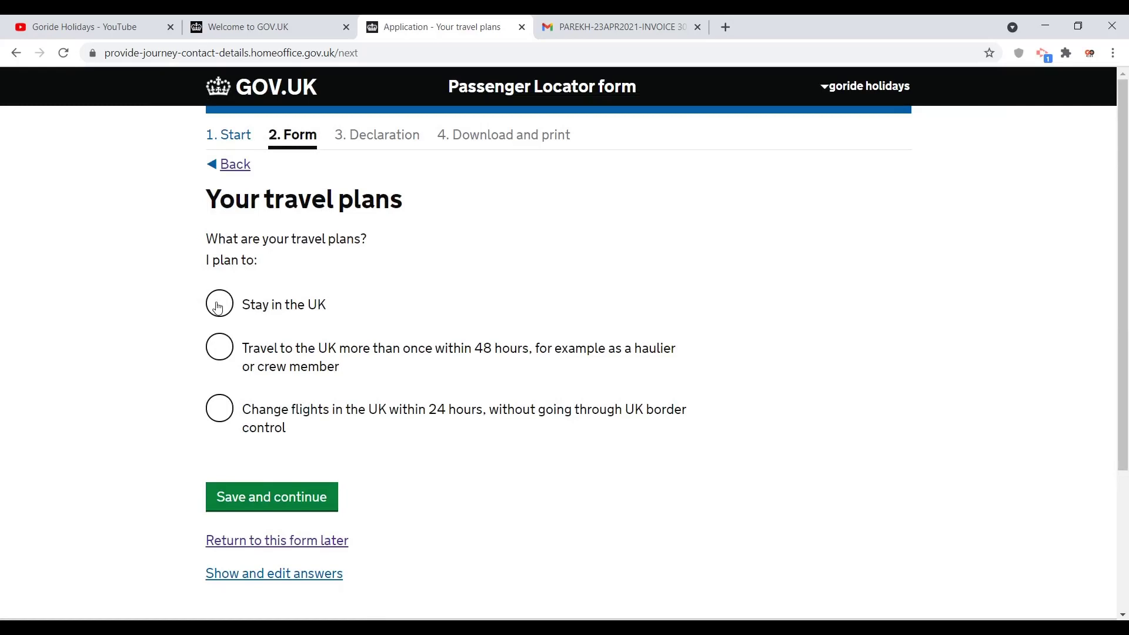
# Step: Choose to stay in the UK and set the arrival point to London Heathrow (LHR)
pyautogui.click(218, 306)
pyautogui.click(246, 496)
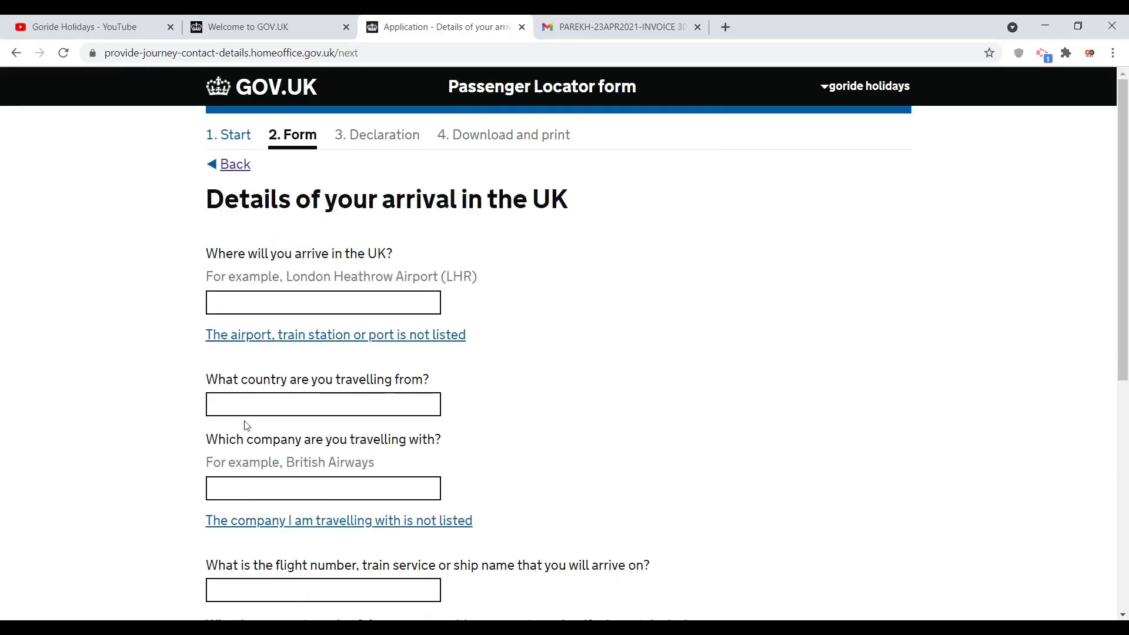
pyautogui.click(253, 301)
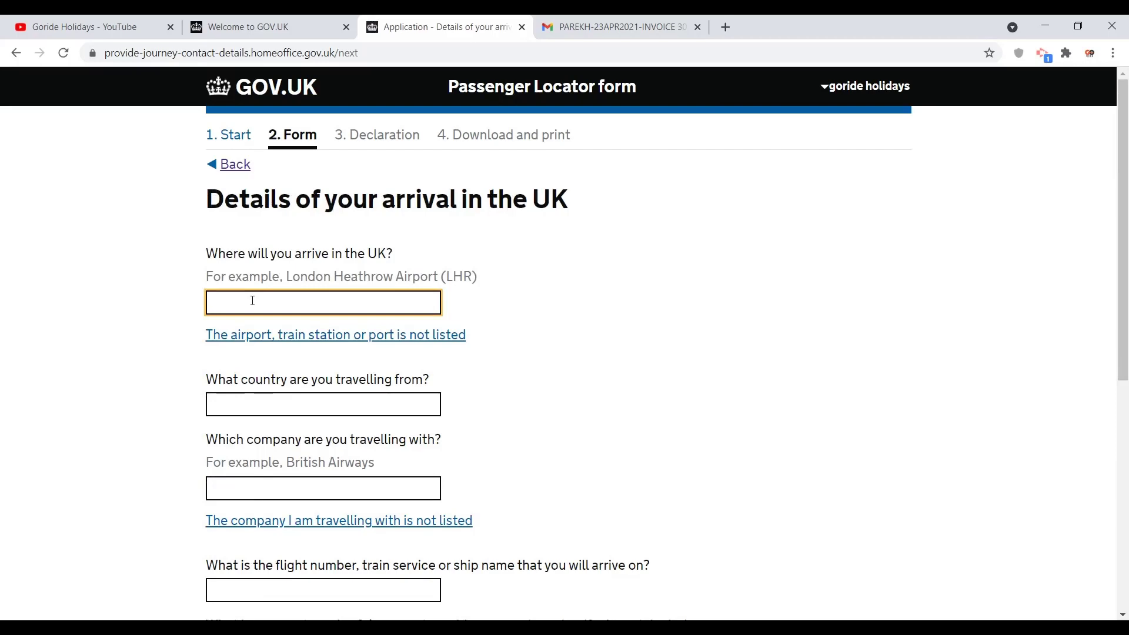
pyautogui.write('LHR')
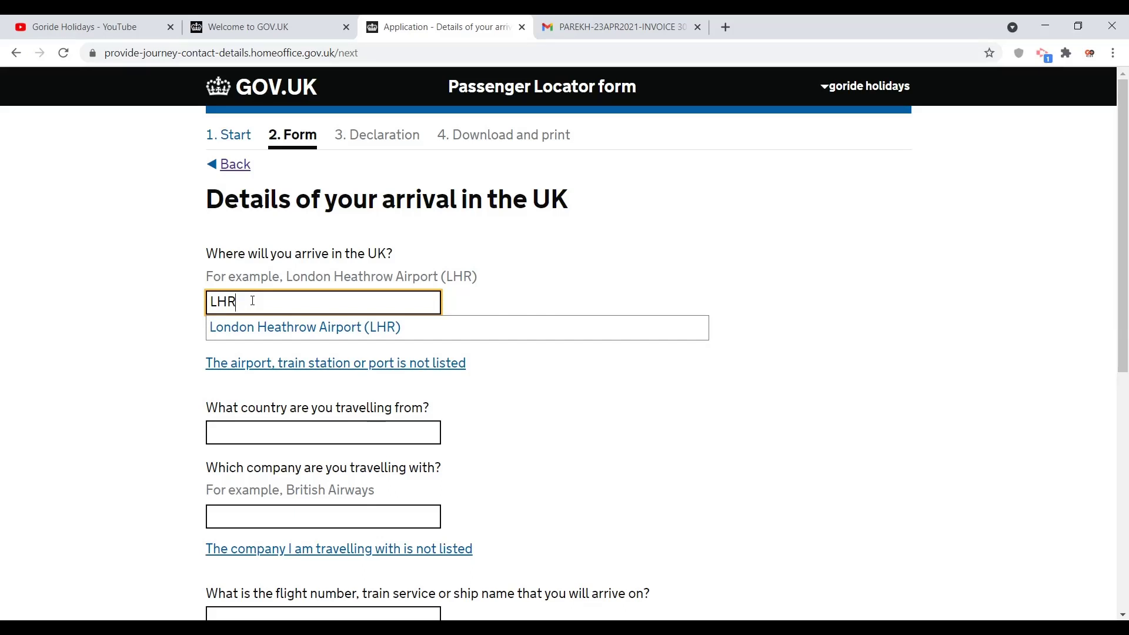
pyautogui.click(269, 327)
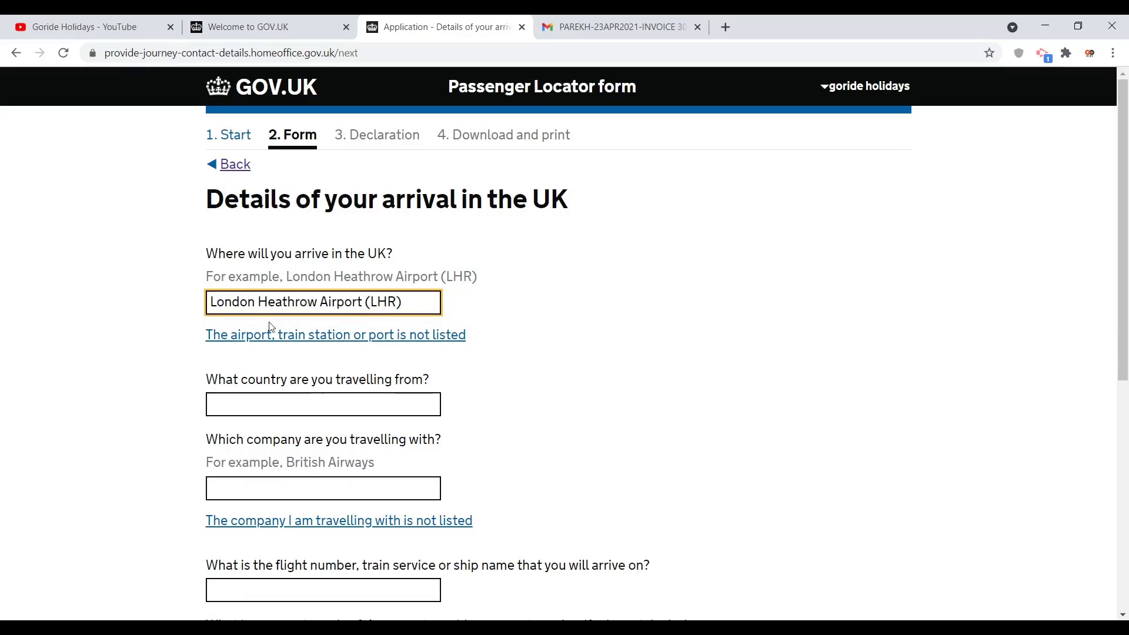
# Step: Set India as the departure country and Air India as the travel company
pyautogui.click(258, 401)
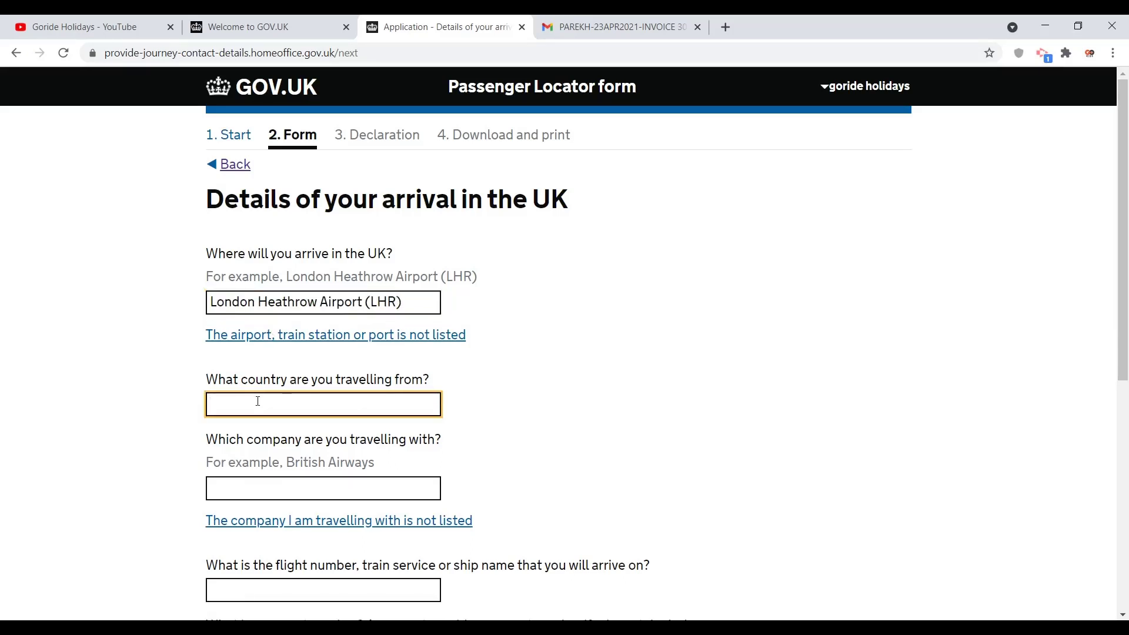
pyautogui.write('INDI')
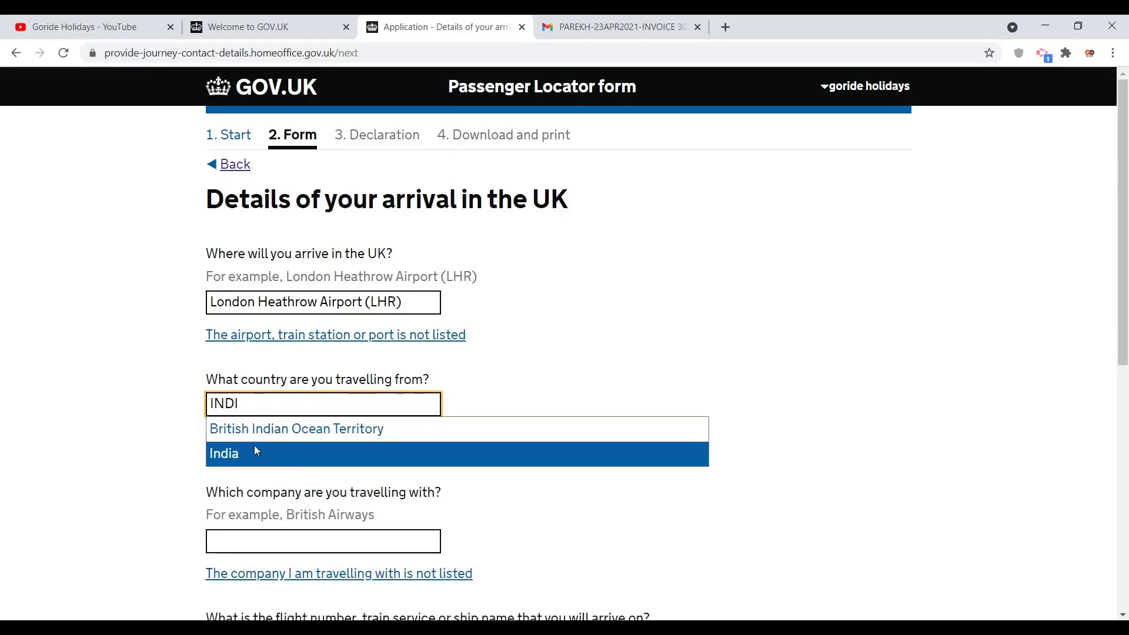
pyautogui.click(255, 451)
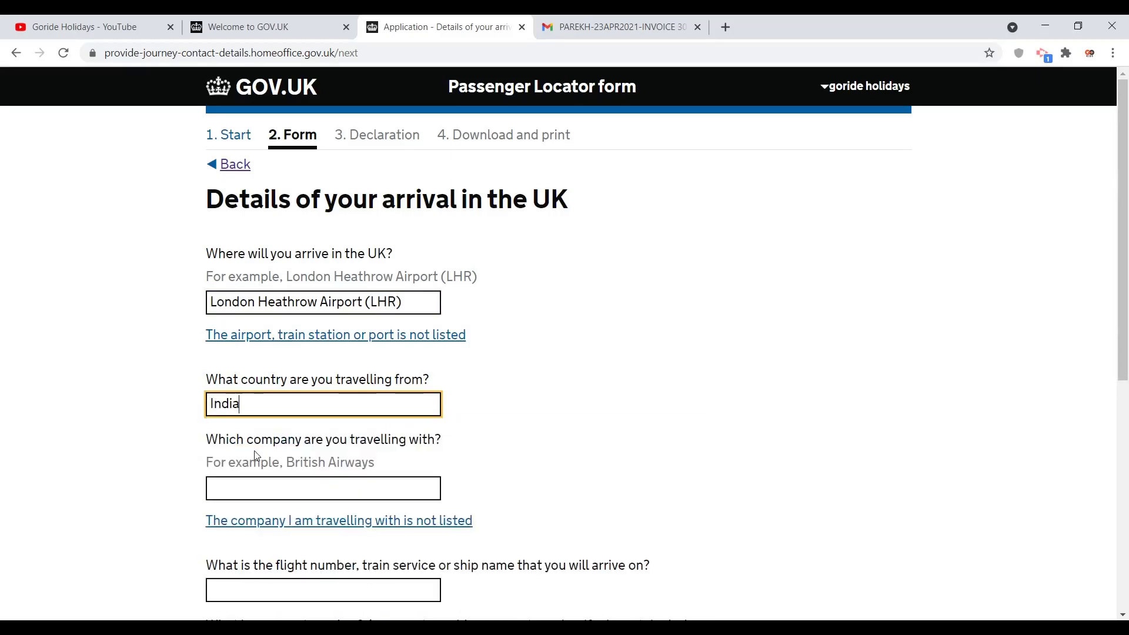
pyautogui.click(256, 491)
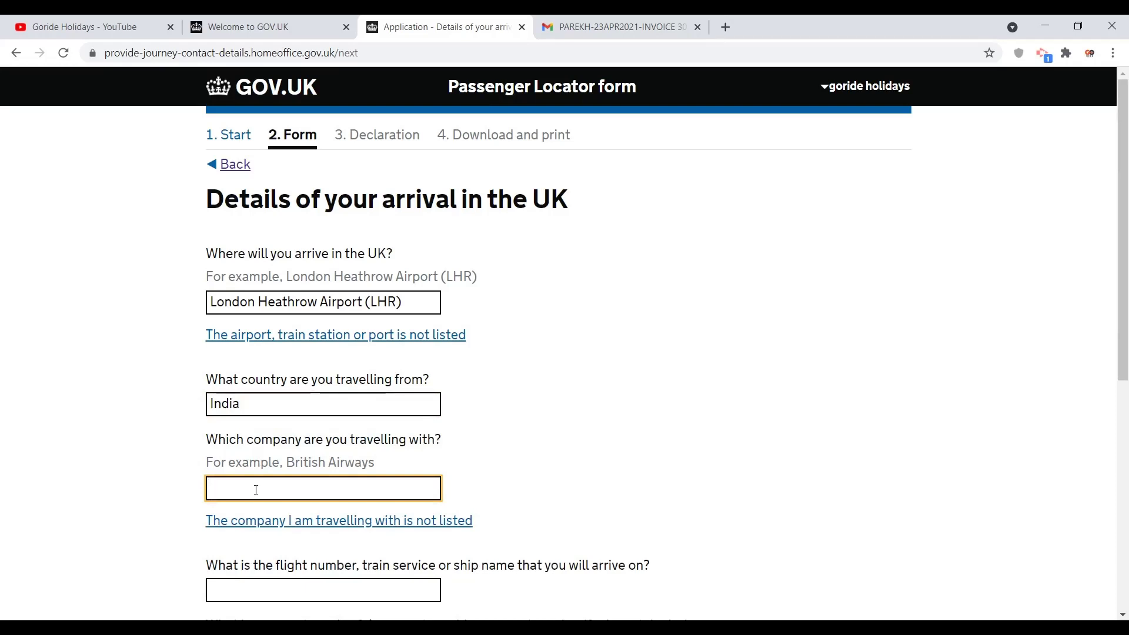
pyautogui.write('AI')
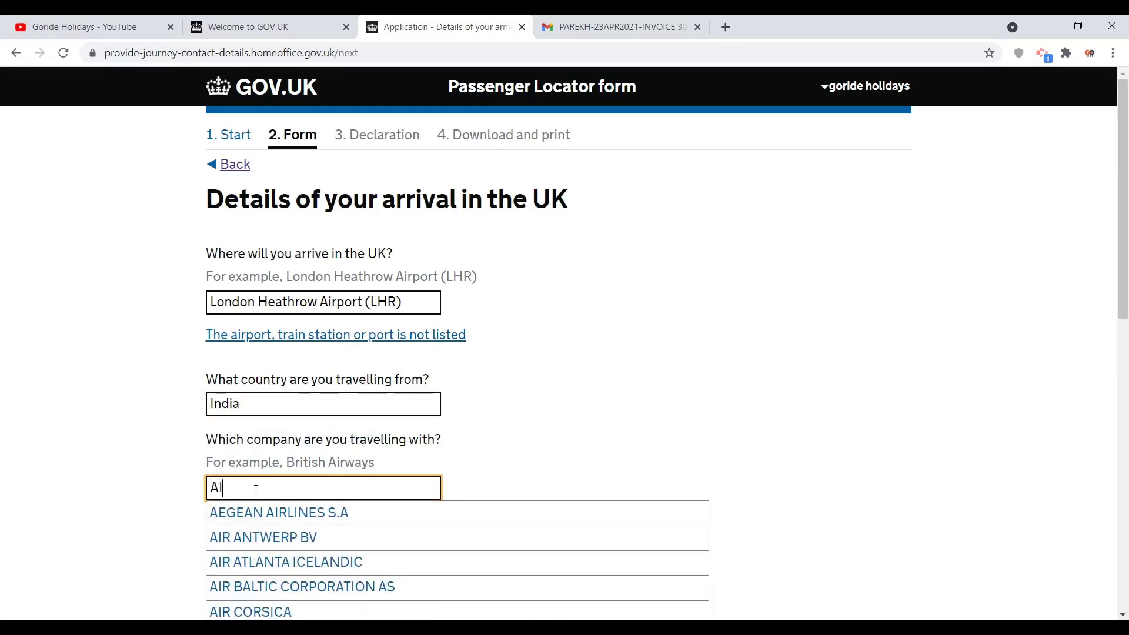
pyautogui.write('R INDIA')
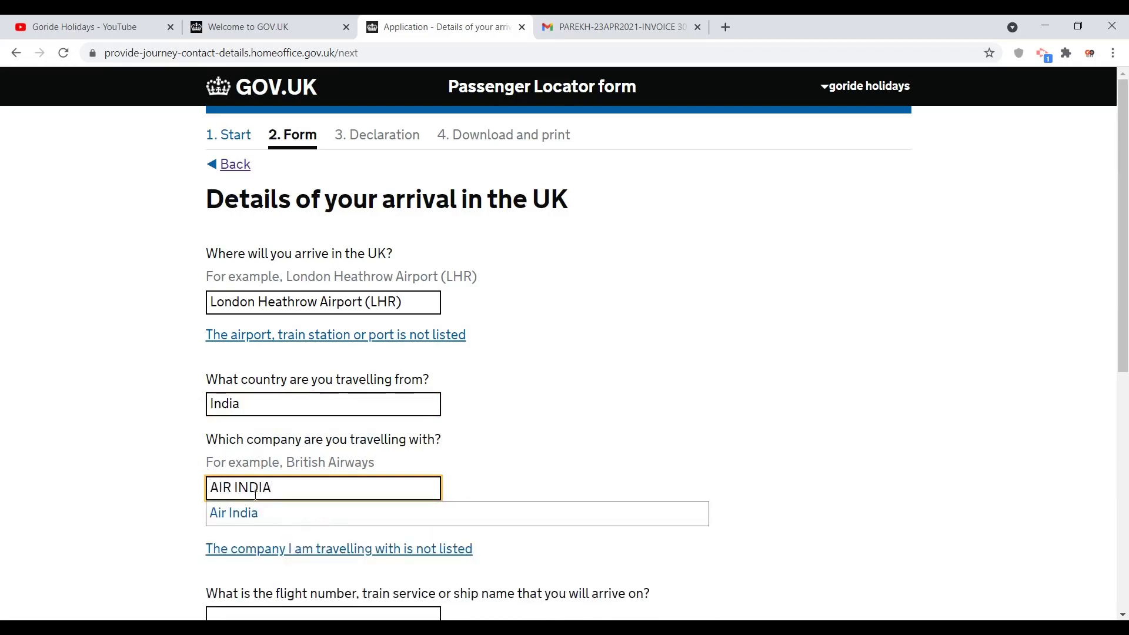
pyautogui.click(254, 513)
pyautogui.click(153, 493)
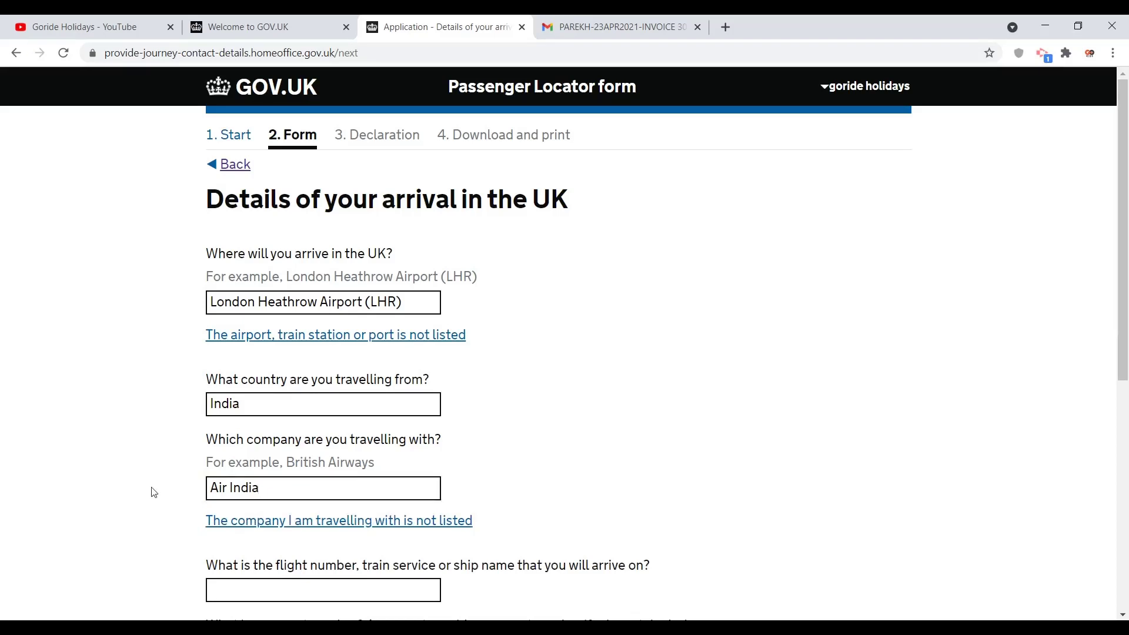
pyautogui.scroll(-3, 153, 493)
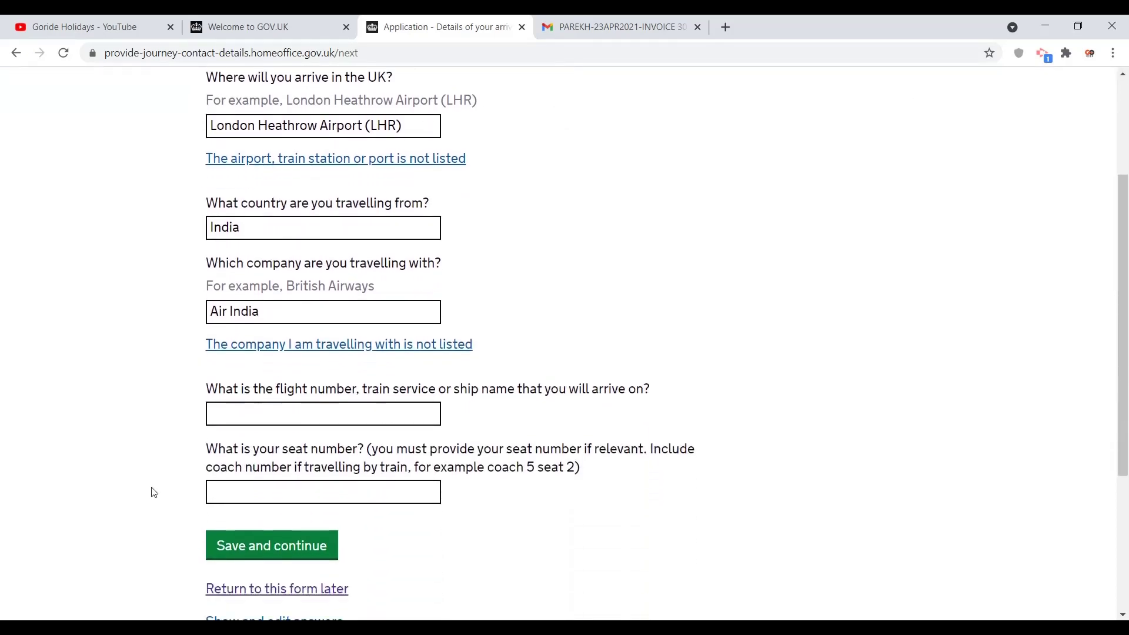
# Step: Enter flight number AI113 and seat 65D, then save the arrival details
pyautogui.click(254, 410)
pyautogui.write('A')
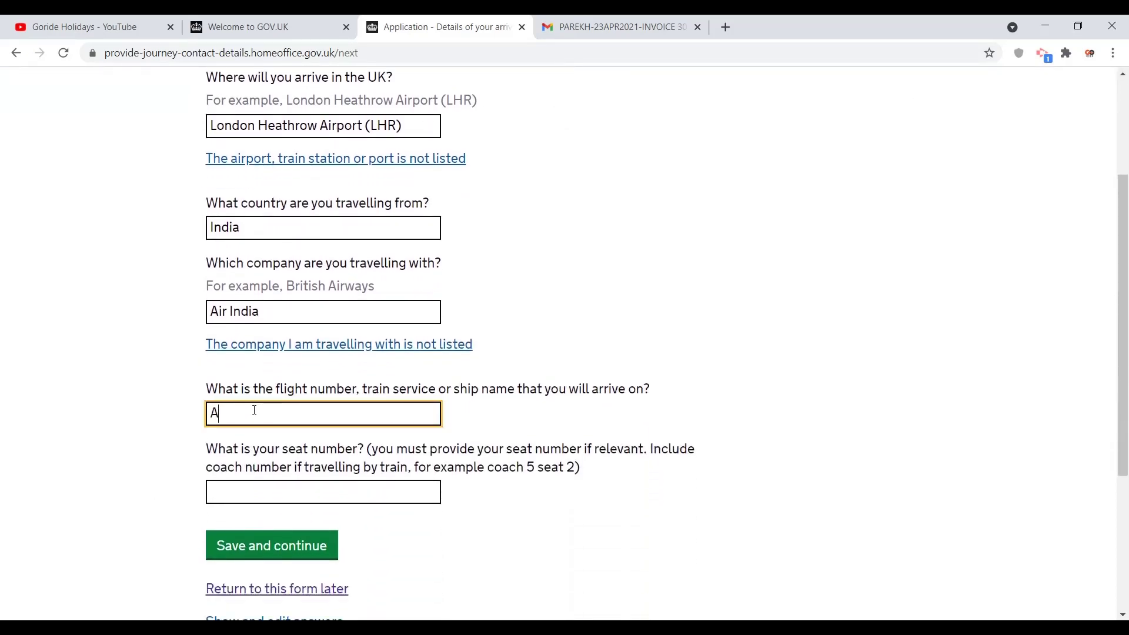
pyautogui.write('I113')
pyautogui.click(255, 488)
pyautogui.write('65')
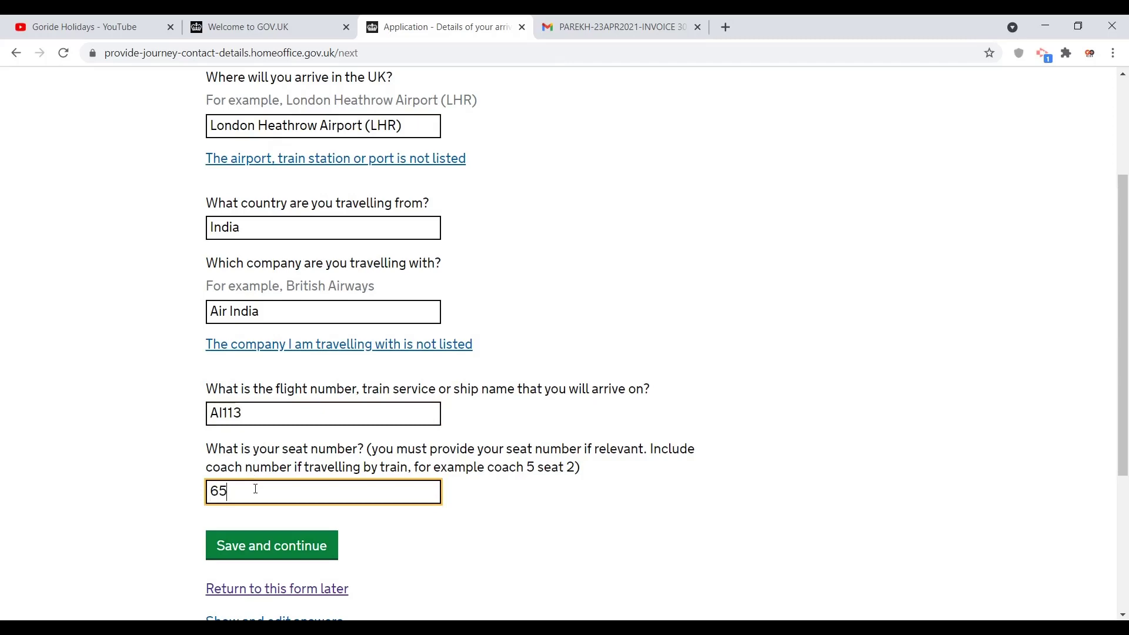
pyautogui.write('D')
pyautogui.click(259, 539)
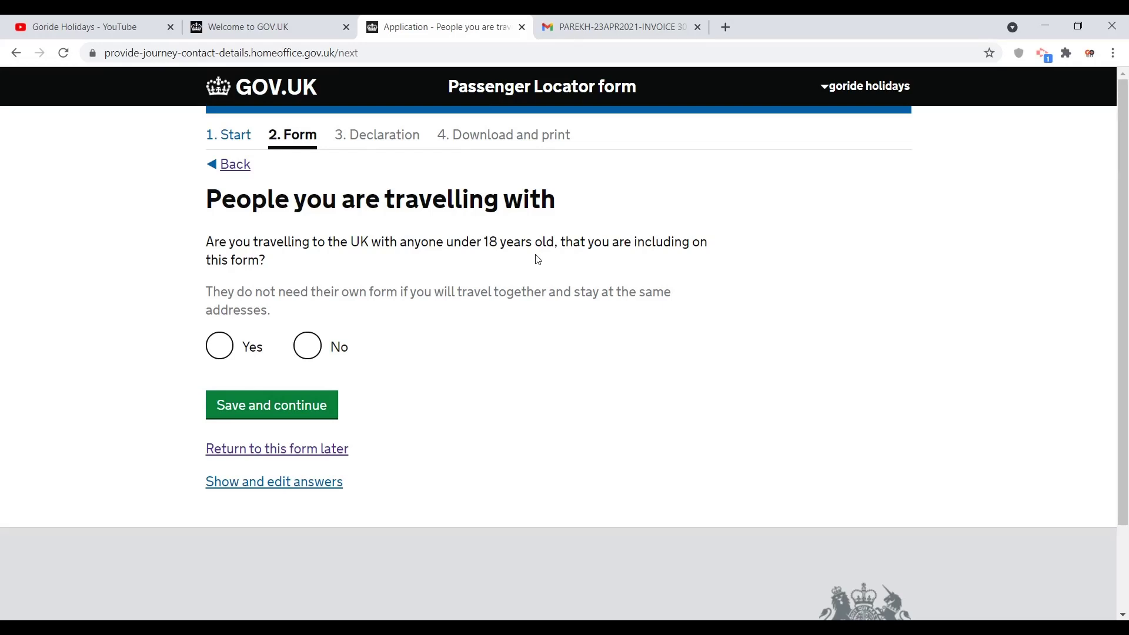
# Step: Answer No to travelling with under-18s, then enter India as the country visited
pyautogui.click(307, 346)
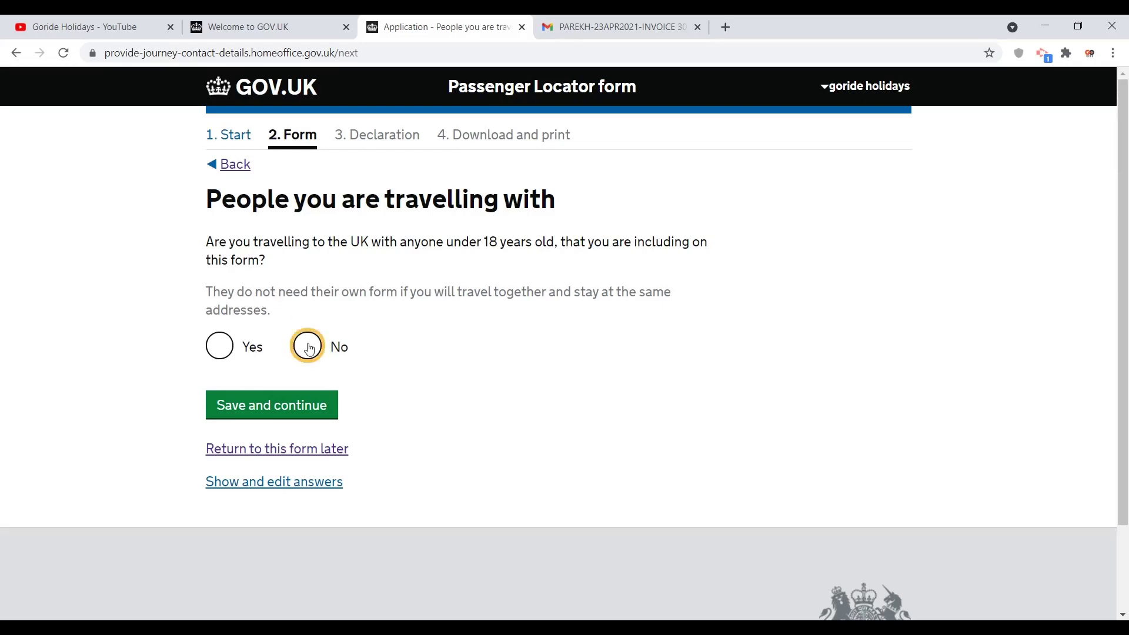
pyautogui.click(274, 405)
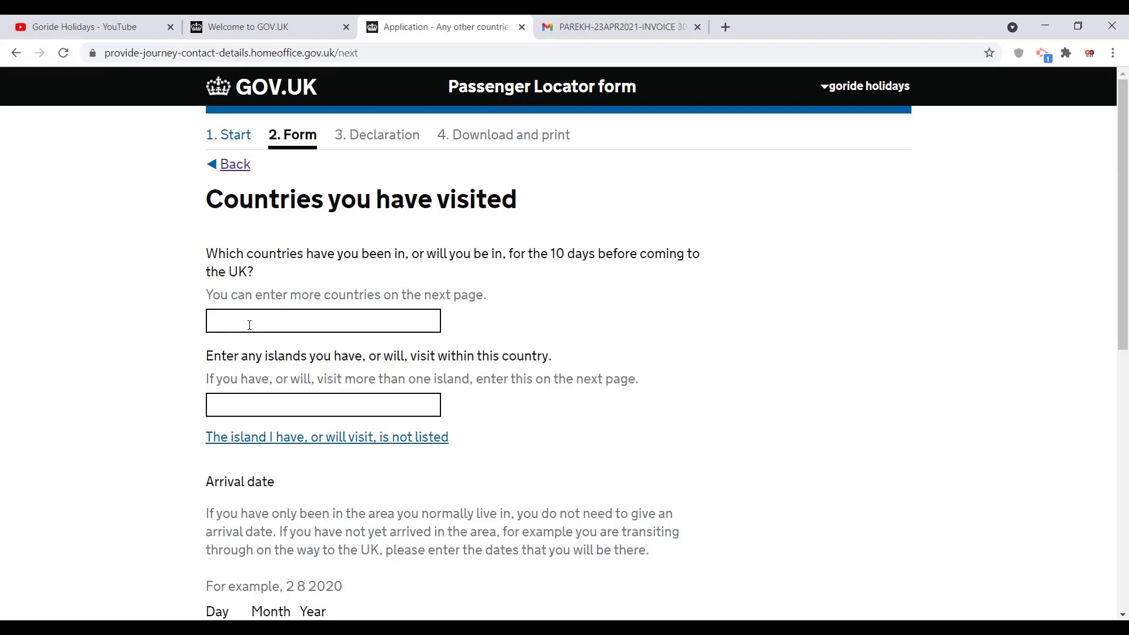
pyautogui.click(274, 320)
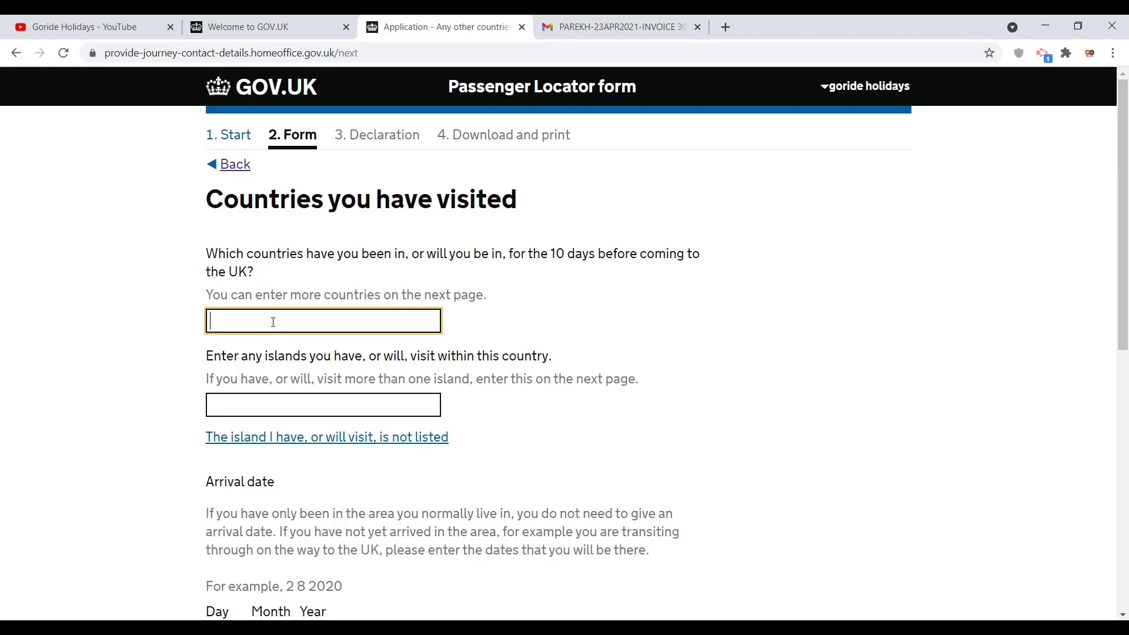
pyautogui.write('INDI')
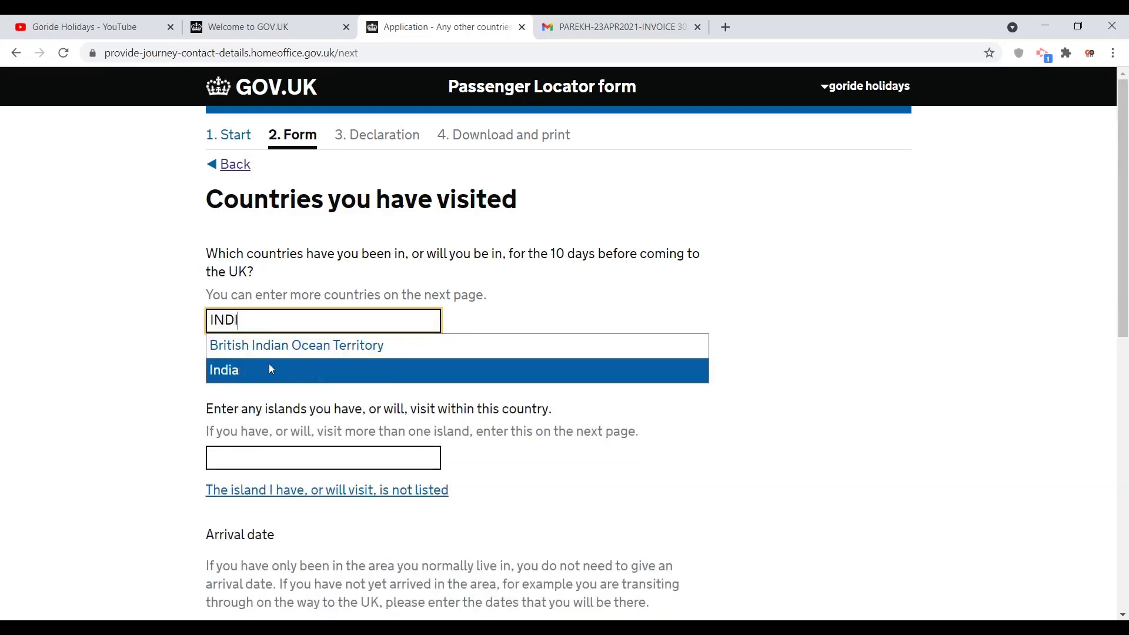
pyautogui.click(269, 369)
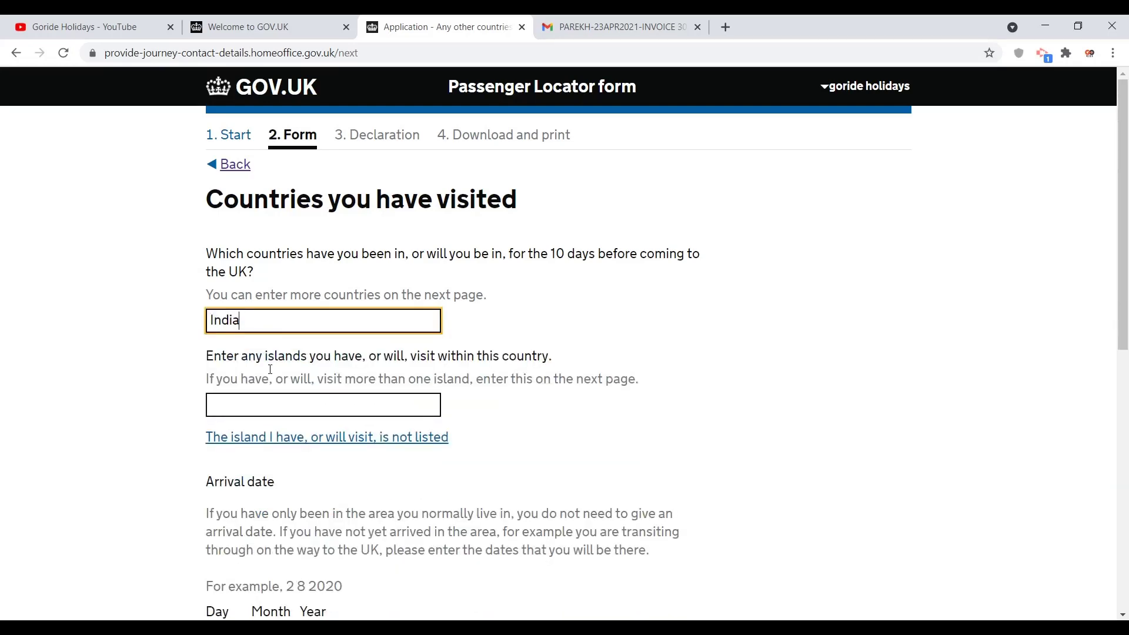
pyautogui.click(151, 422)
pyautogui.scroll(-1, 149, 422)
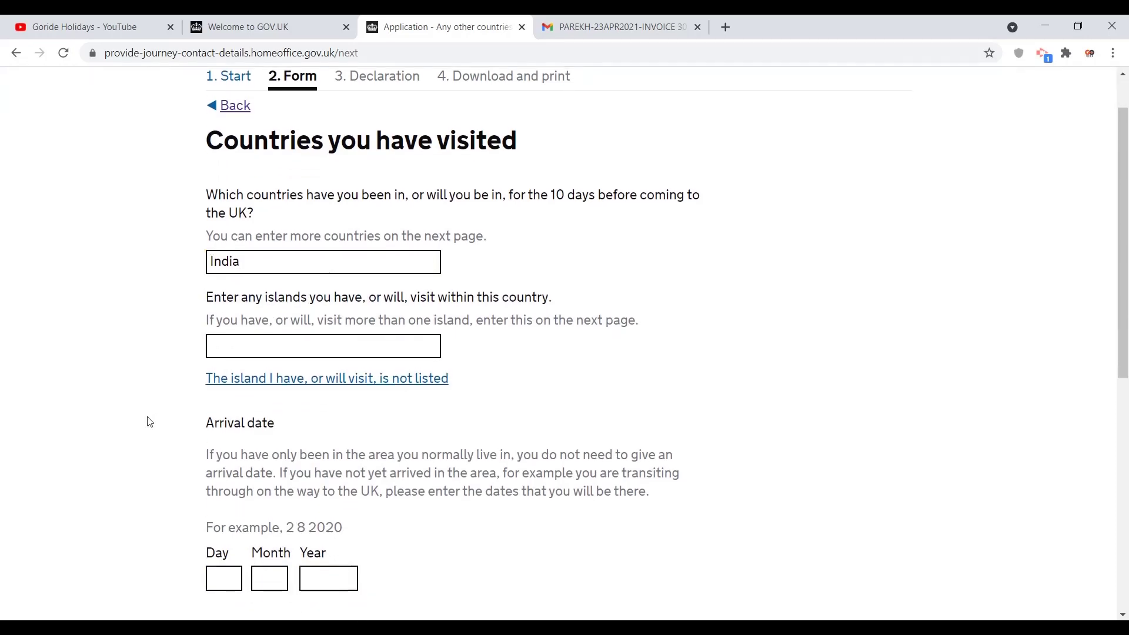
pyautogui.scroll(-5, 150, 422)
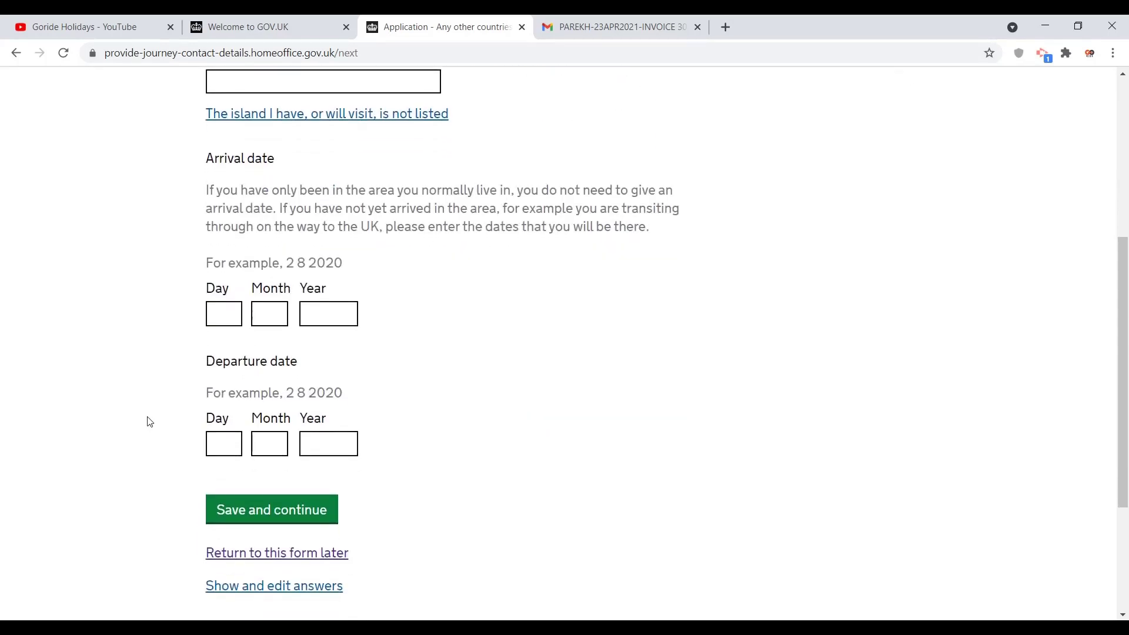
# Step: Enter the arrival date as 23 04 2021
pyautogui.click(217, 320)
pyautogui.write('23')
pyautogui.click(282, 315)
pyautogui.write('04')
pyautogui.press('Tab')
pyautogui.write('2021')
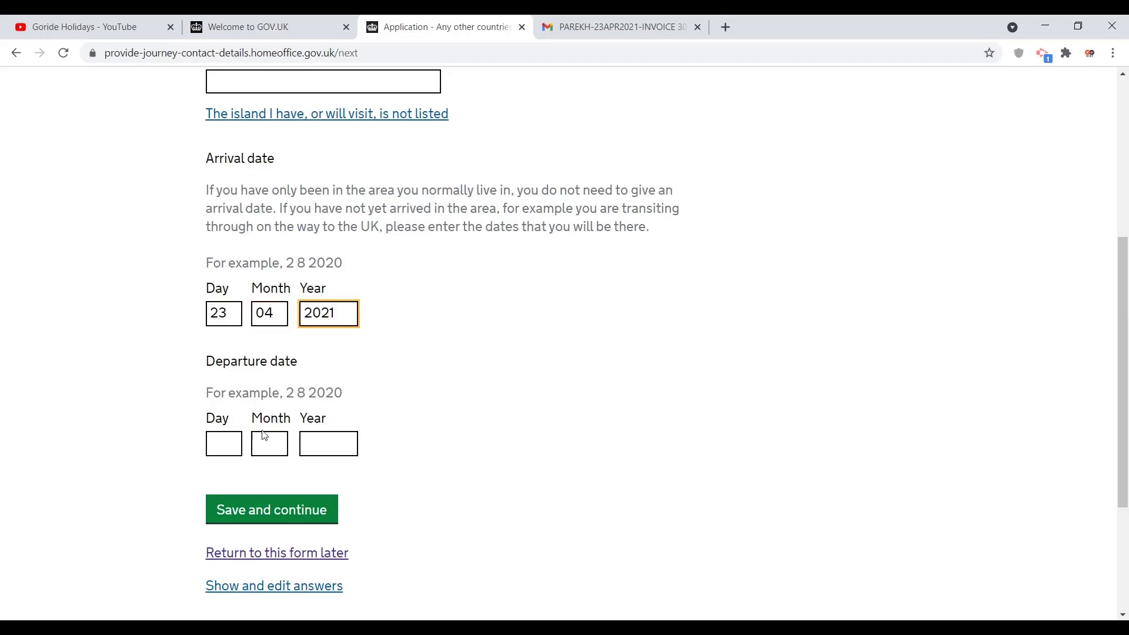
# Step: Enter the departure date as 23 04 2021 and save the journey dates
pyautogui.click(229, 436)
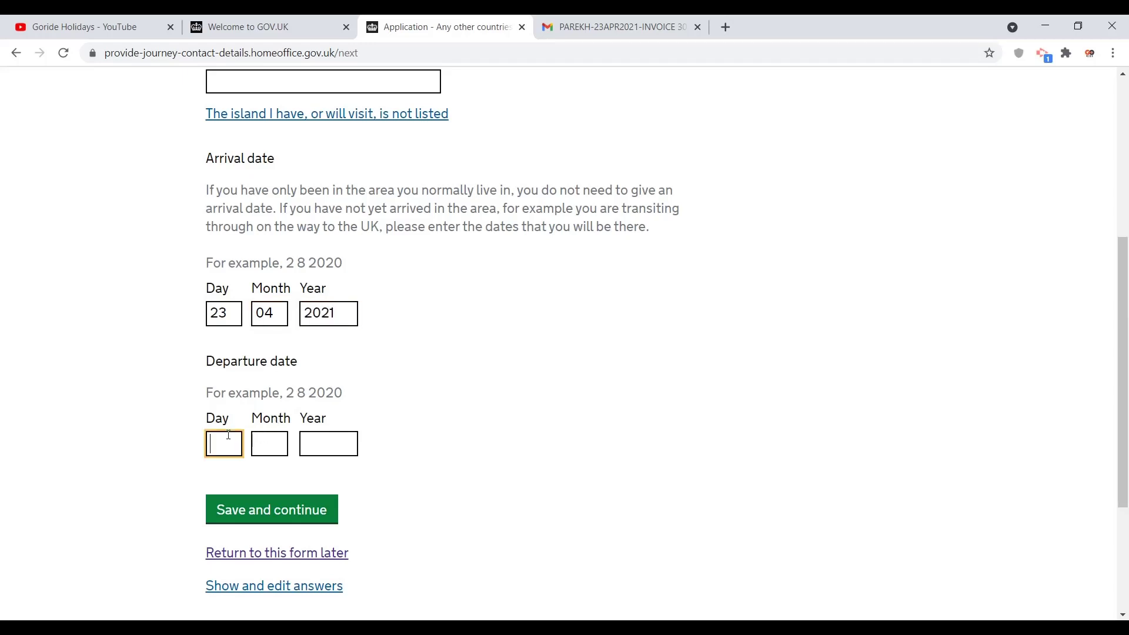
pyautogui.write('23')
pyautogui.press('Tab')
pyautogui.write('04')
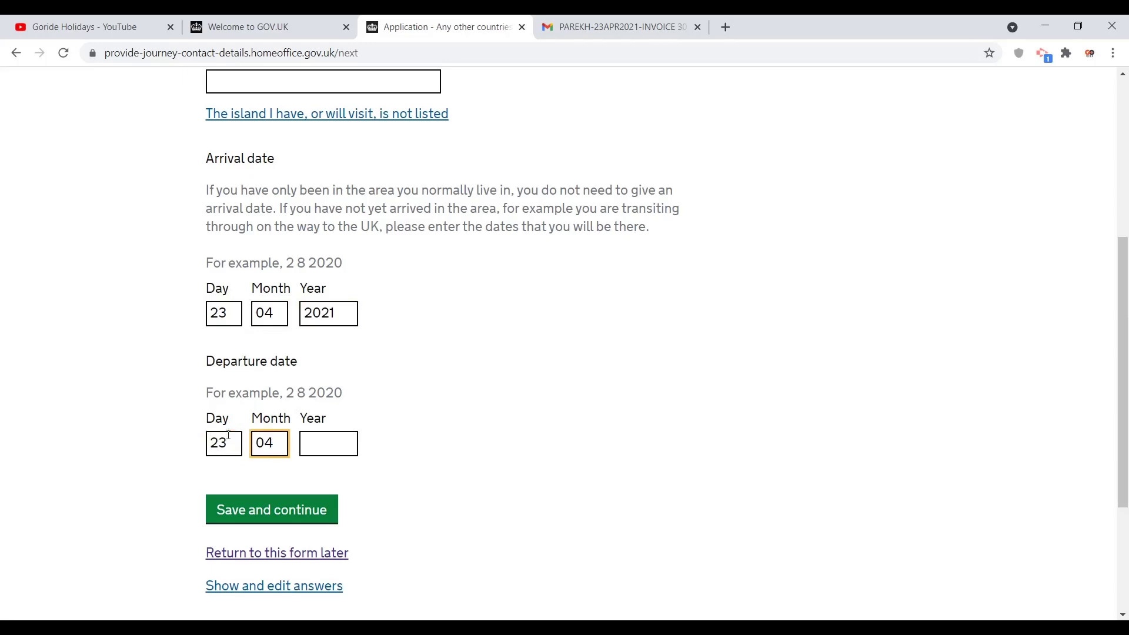
pyautogui.press('Tab')
pyautogui.write('2021')
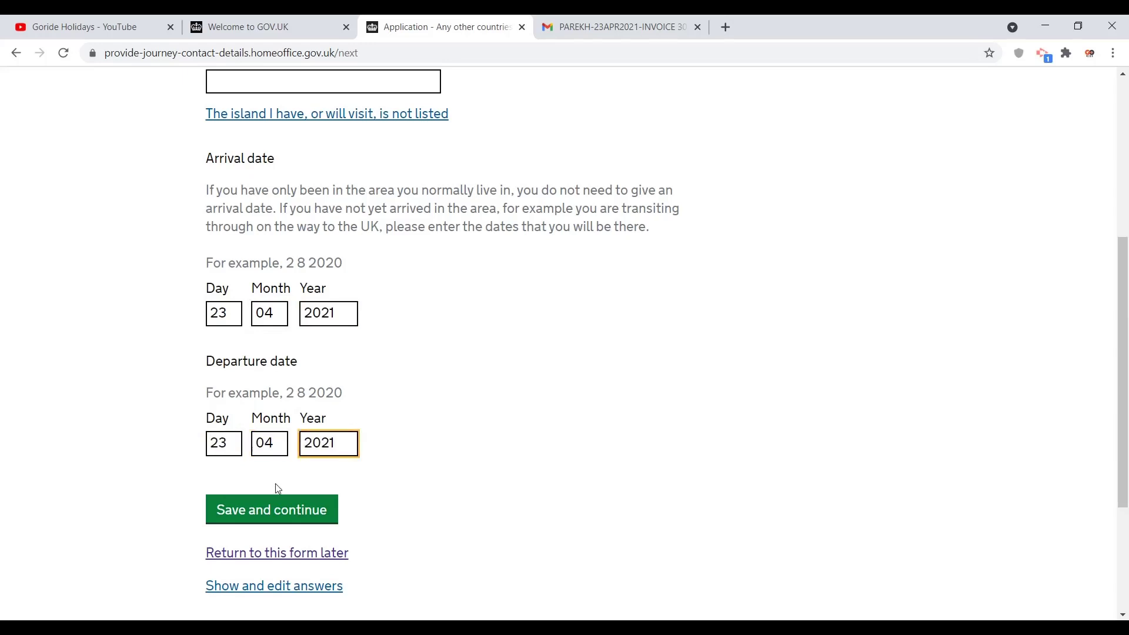
pyautogui.click(270, 510)
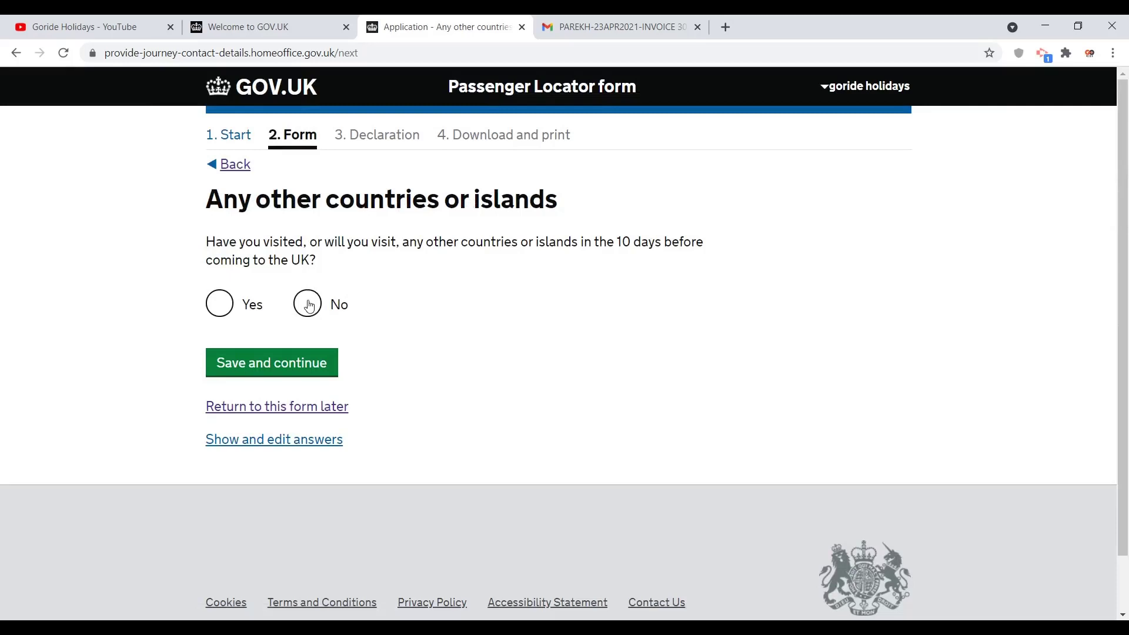
# Step: Answer No to visiting any other countries or islands and continue
pyautogui.click(308, 304)
pyautogui.click(262, 366)
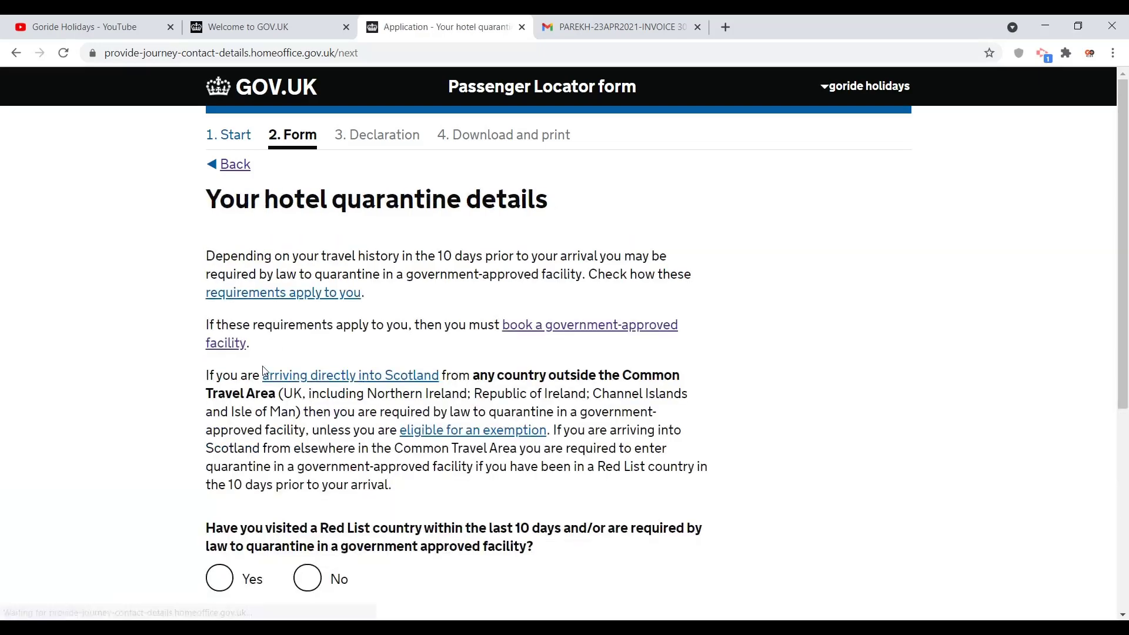
pyautogui.scroll(-1, 263, 370)
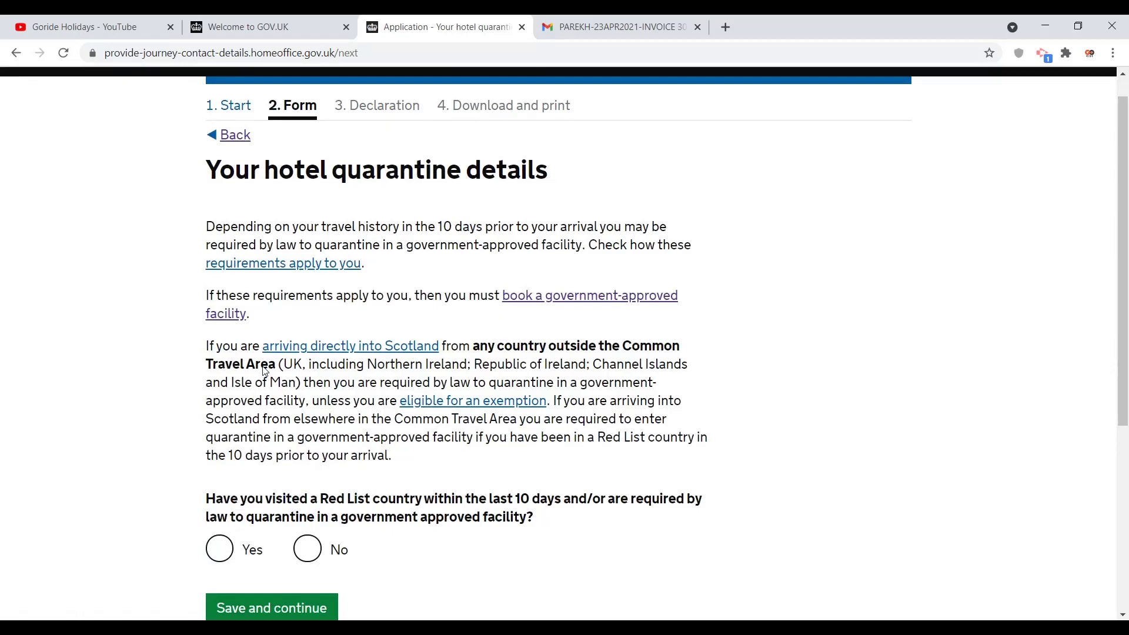
pyautogui.scroll(-2, 262, 369)
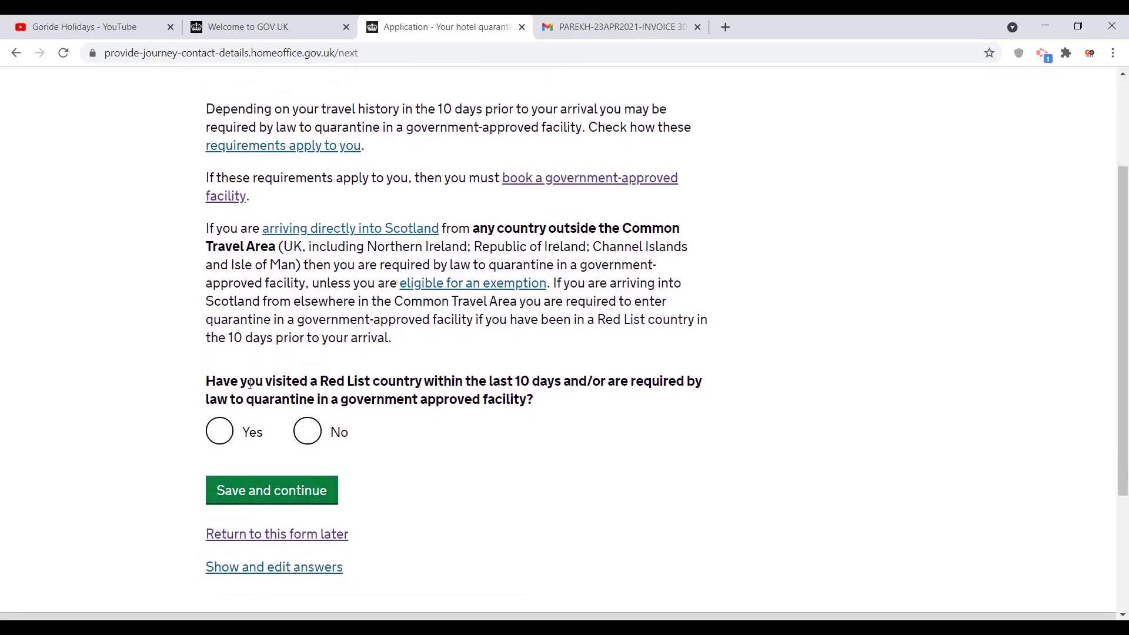
# Step: Answer Yes to Red List hotel quarantine and enter the quarantine package invoice number
pyautogui.click(217, 435)
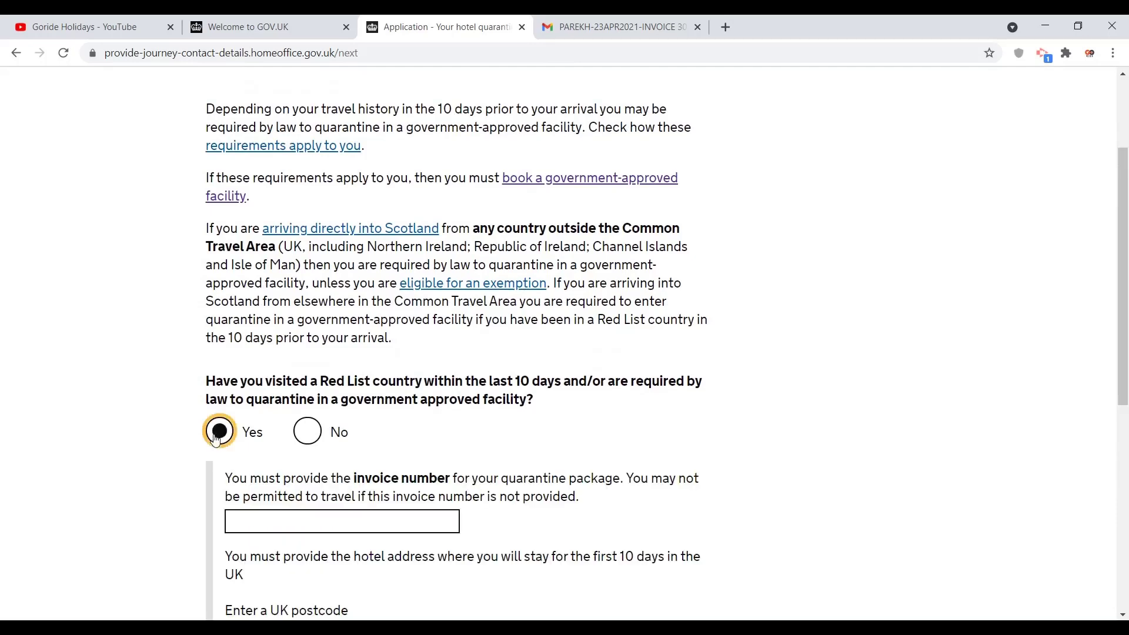
pyautogui.click(84, 493)
pyautogui.scroll(-2, 83, 492)
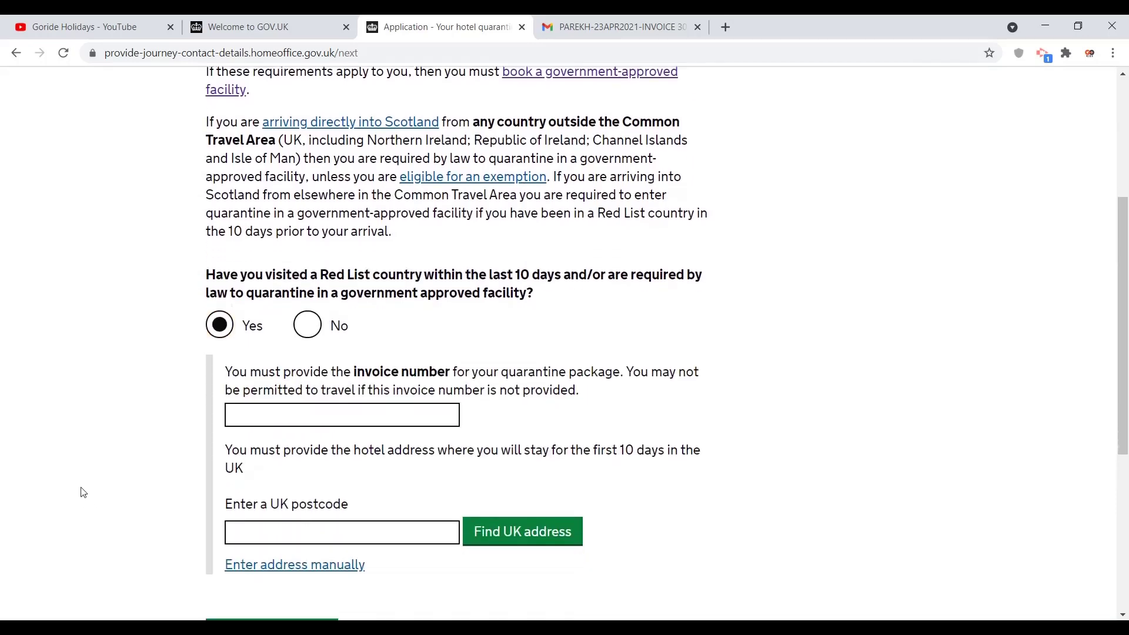
pyautogui.click(235, 405)
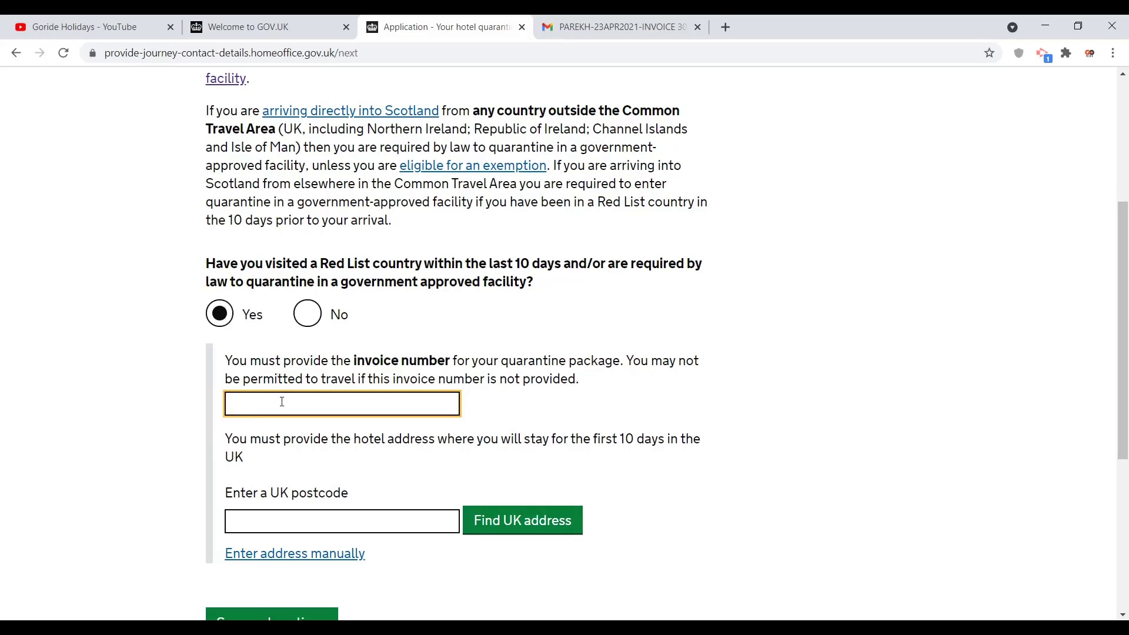
pyautogui.write('121212')
pyautogui.moveTo(318, 261); pyautogui.dragTo(376, 261)
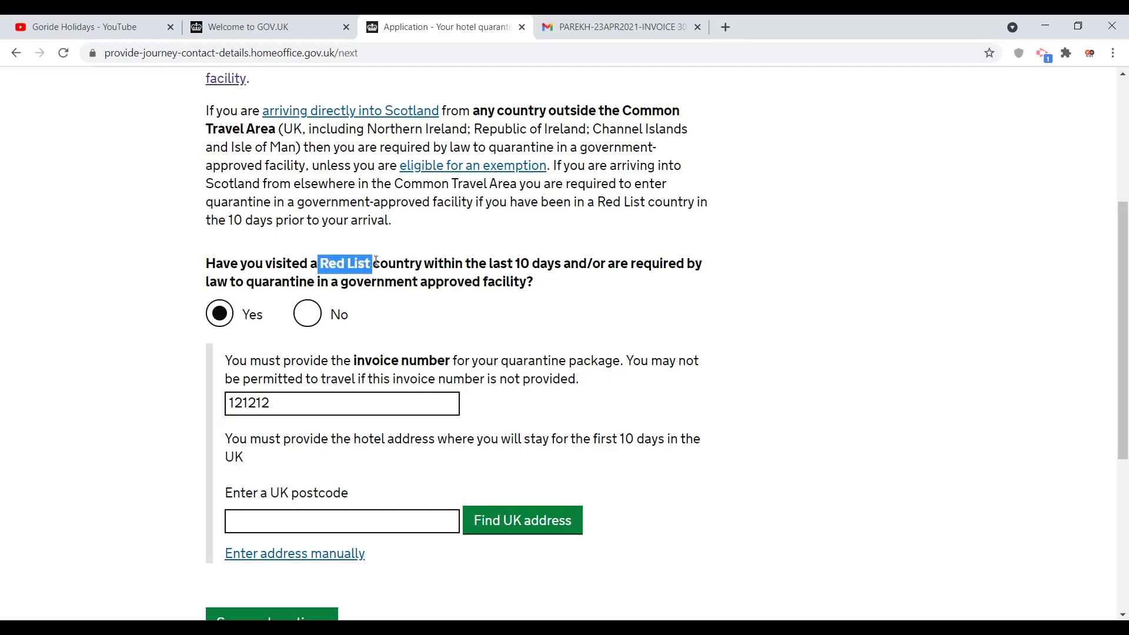
pyautogui.click(233, 321)
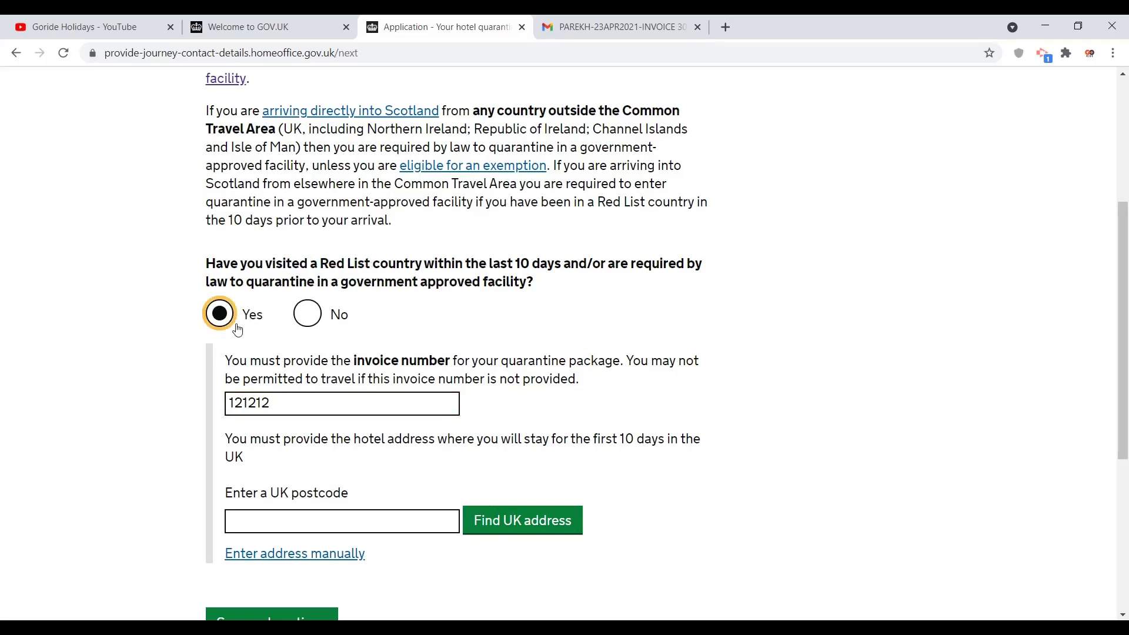
pyautogui.click(296, 404)
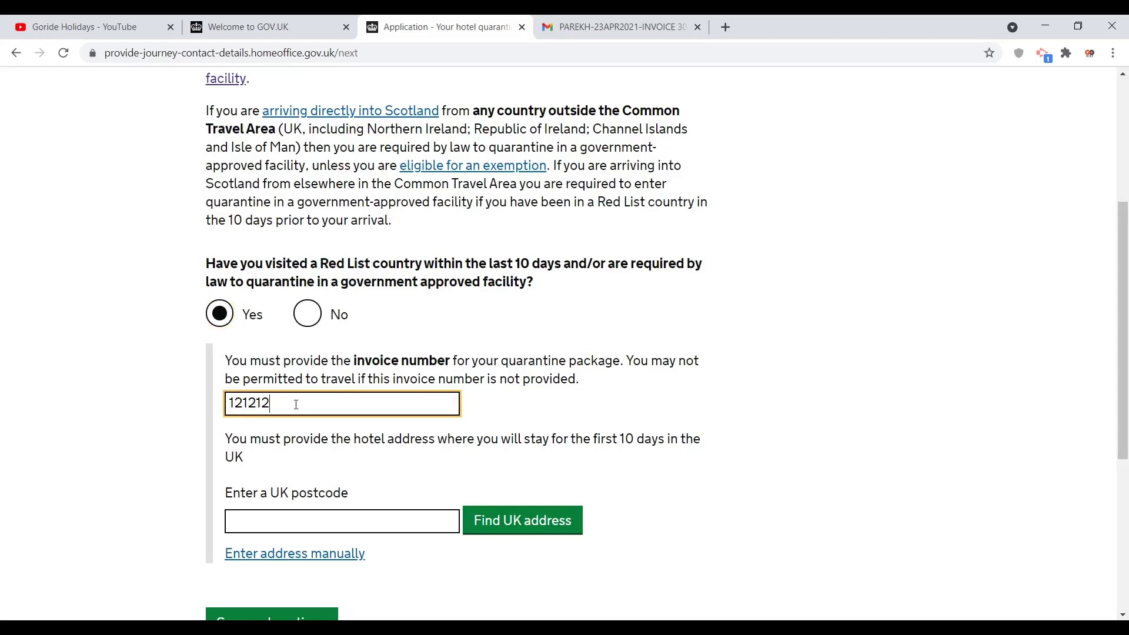
pyautogui.click(58, 486)
pyautogui.scroll(-4, 58, 486)
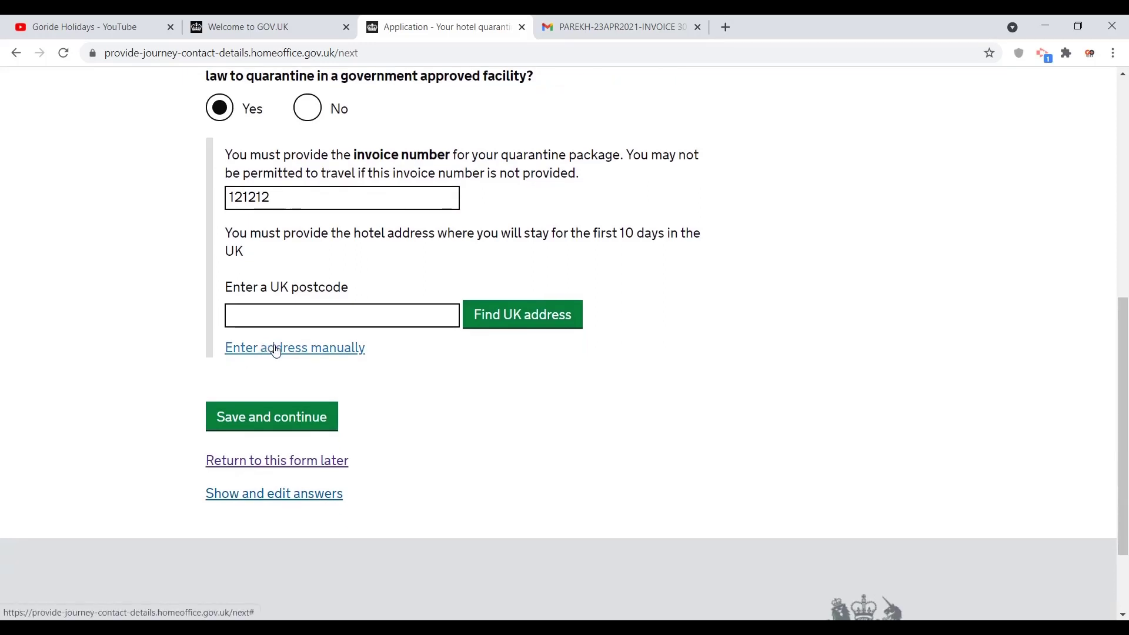
# Step: Switch the quarantine hotel address to manual entry
pyautogui.click(276, 349)
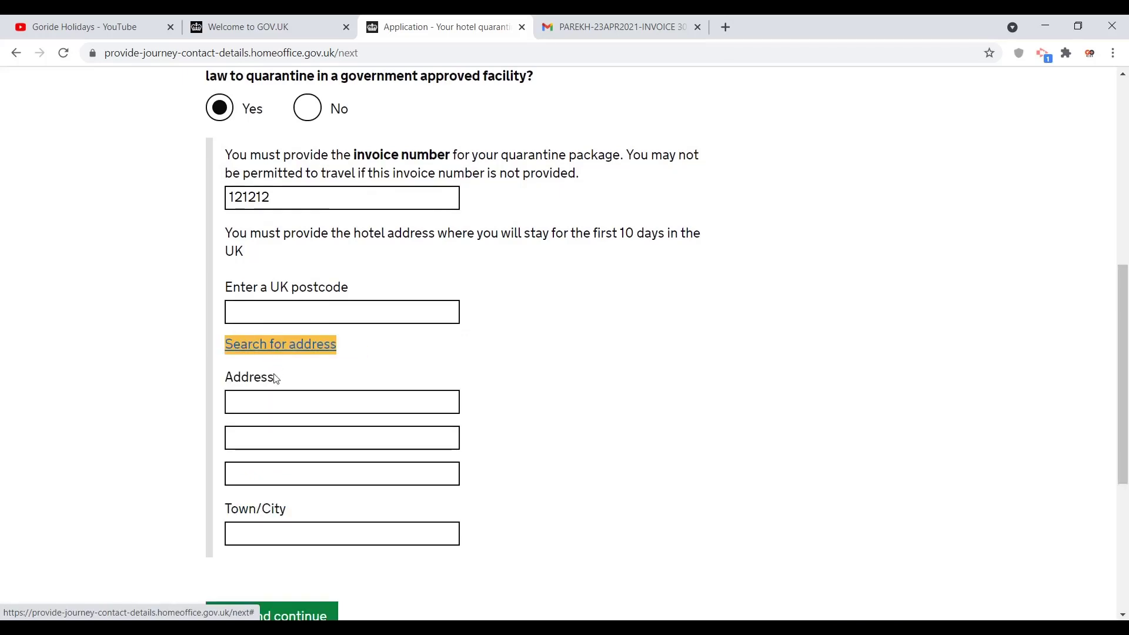
pyautogui.click(269, 400)
pyautogui.click(277, 439)
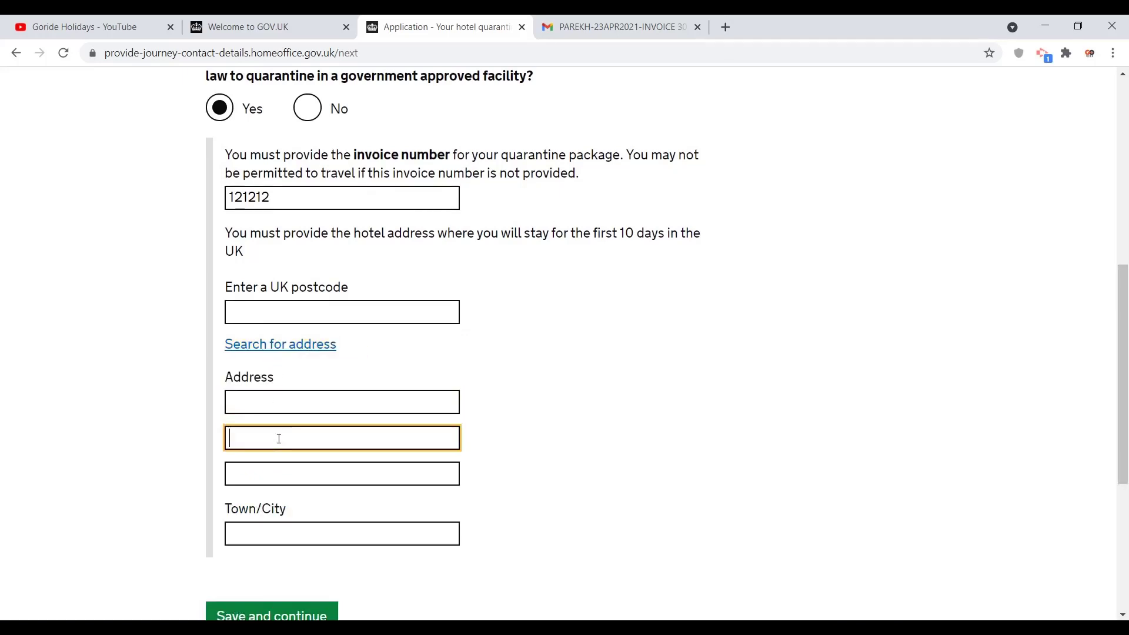
pyautogui.click(273, 476)
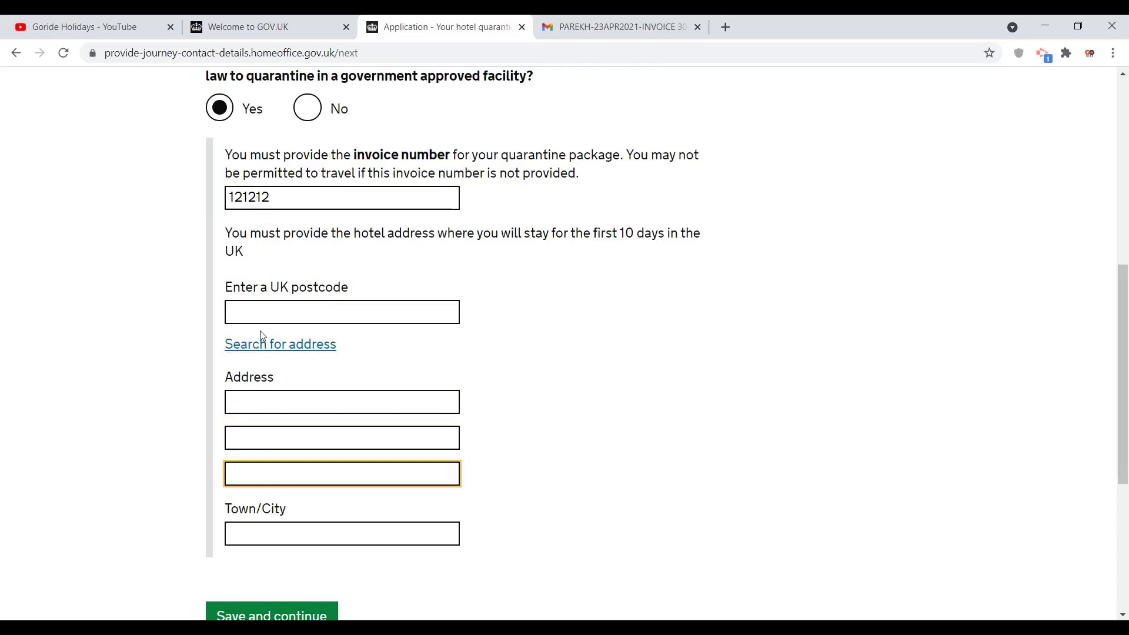
pyautogui.click(539, 385)
pyautogui.press('Tab')
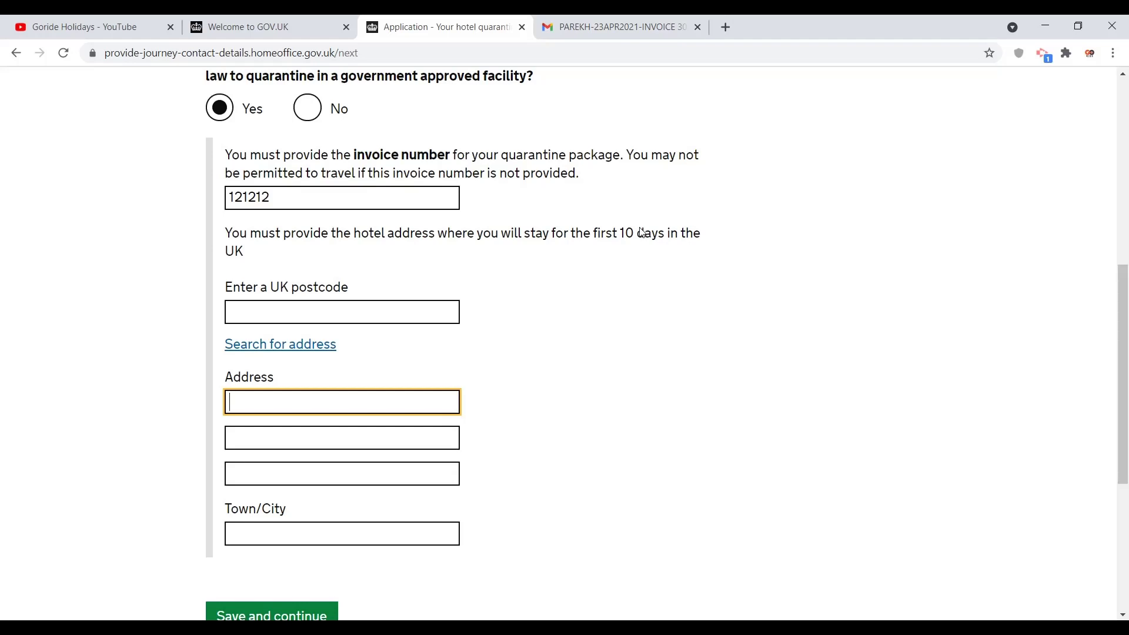
# Step: Fill in the hotel's building number, street, town and UK postcode, then save
pyautogui.click(311, 433)
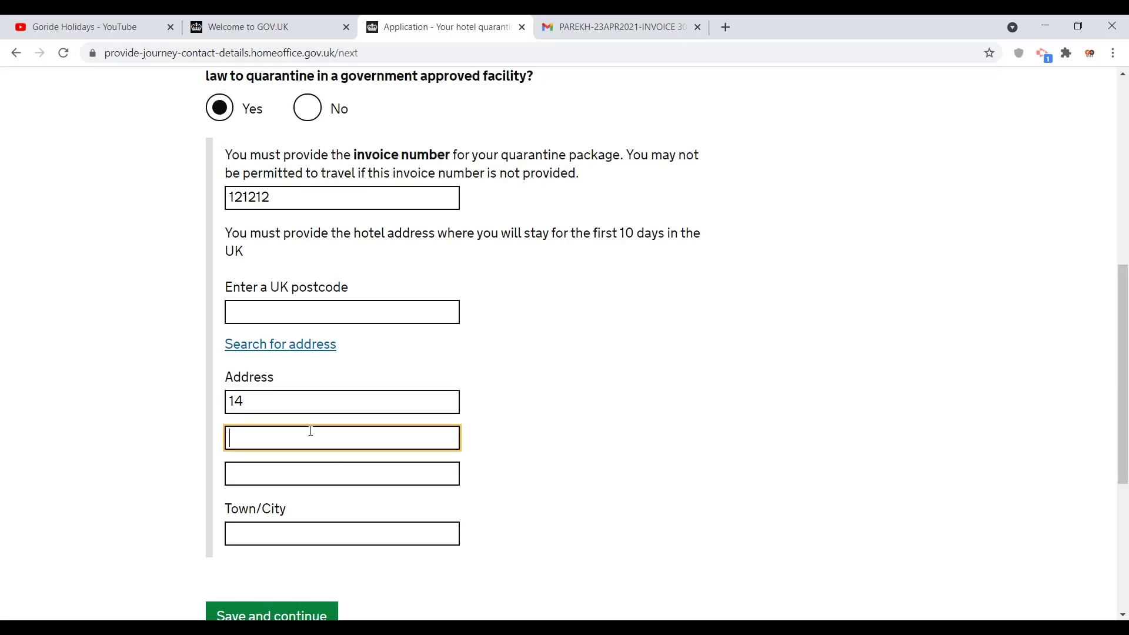
pyautogui.click(304, 522)
pyautogui.write('WEMBLEY')
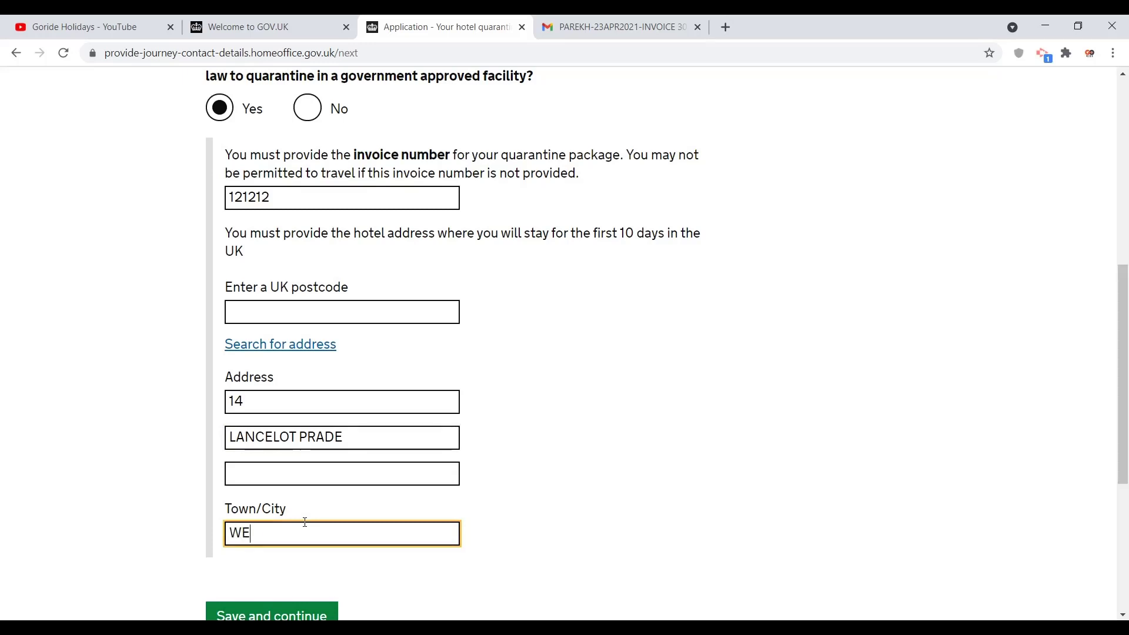
pyautogui.click(284, 312)
pyautogui.write('HA0')
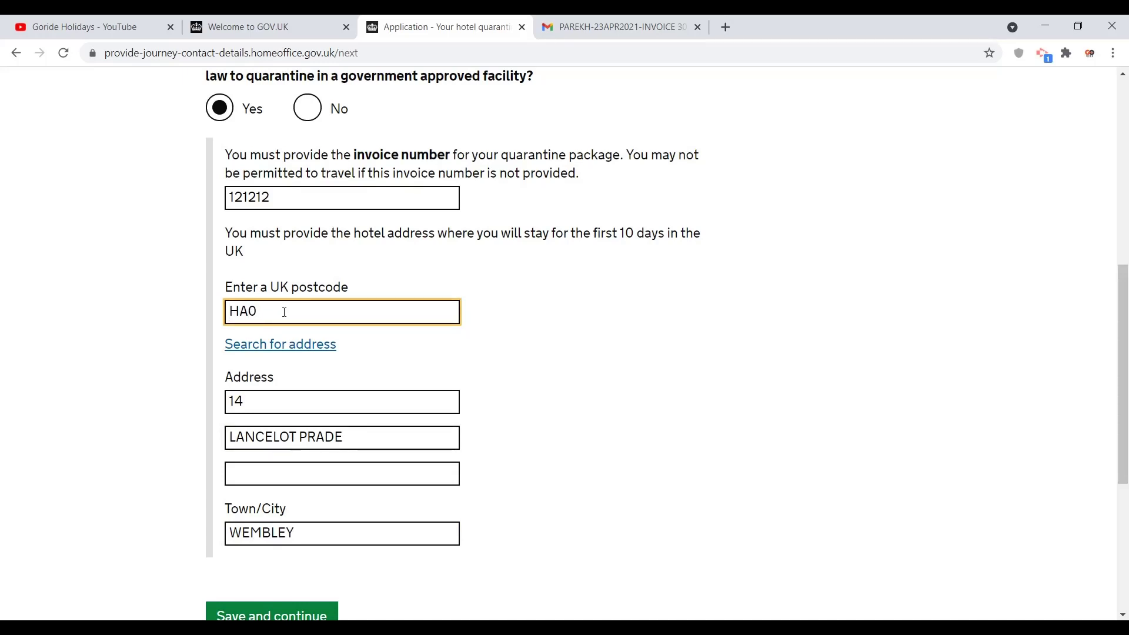
pyautogui.write(' 2AJ')
pyautogui.click(249, 613)
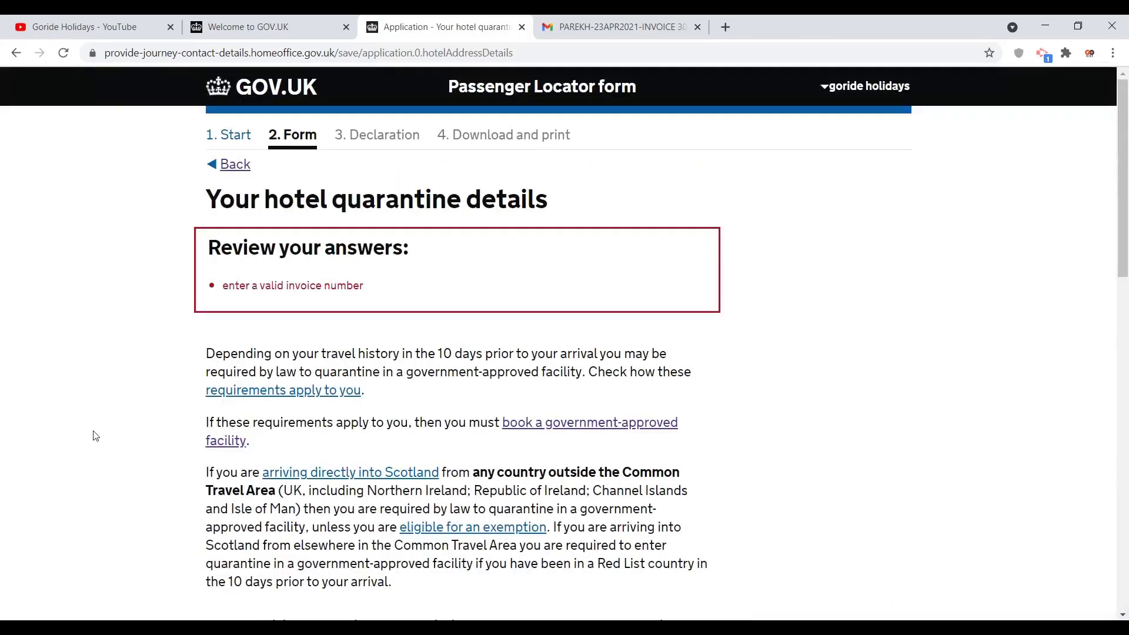
# Step: Start correcting the rejected invoice number by deleting its last two digits
pyautogui.scroll(-3, 96, 436)
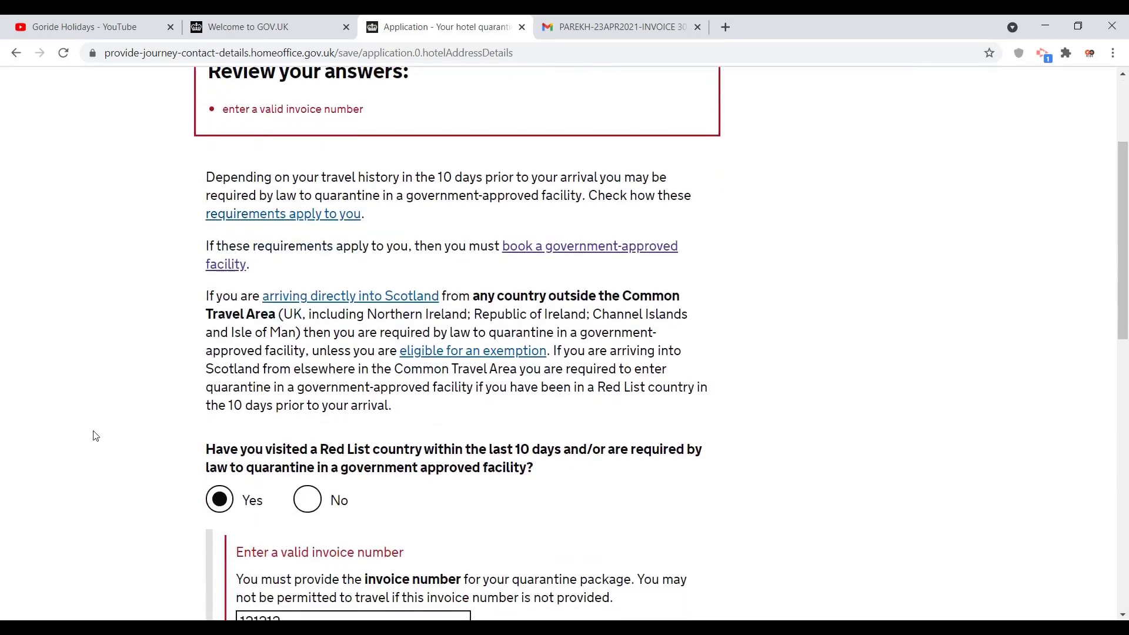
pyautogui.scroll(-3, 96, 436)
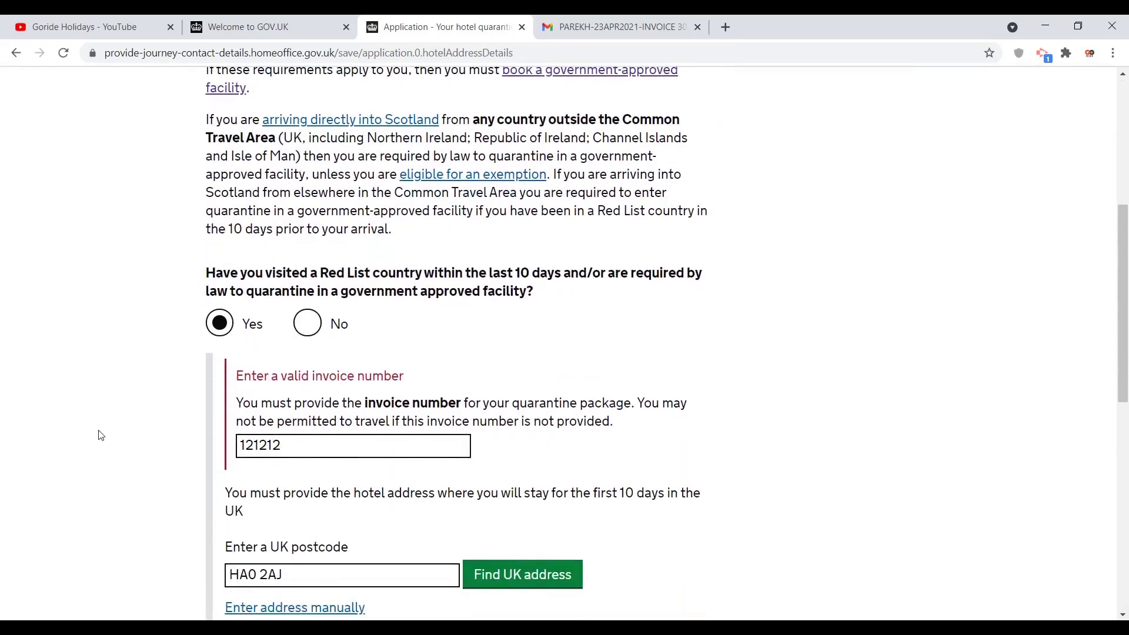
pyautogui.click(287, 440)
pyautogui.press('BackSpace')
pyautogui.press('BackSpace')
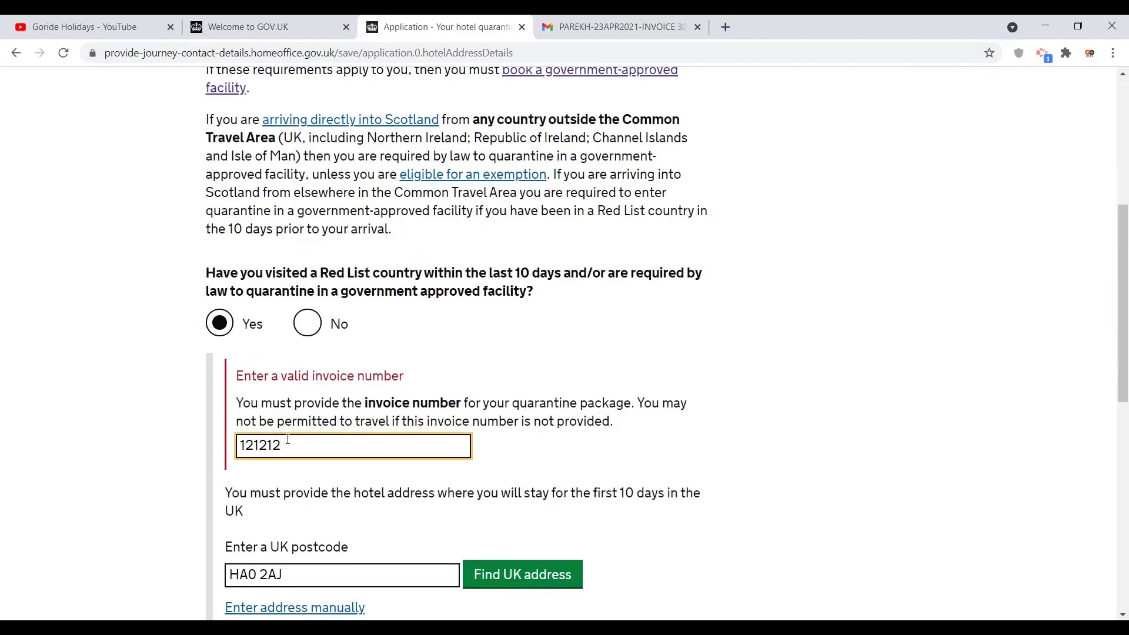
pyautogui.press('BackSpace')
pyautogui.moveTo(1124, 298); pyautogui.dragTo(1126, 442)
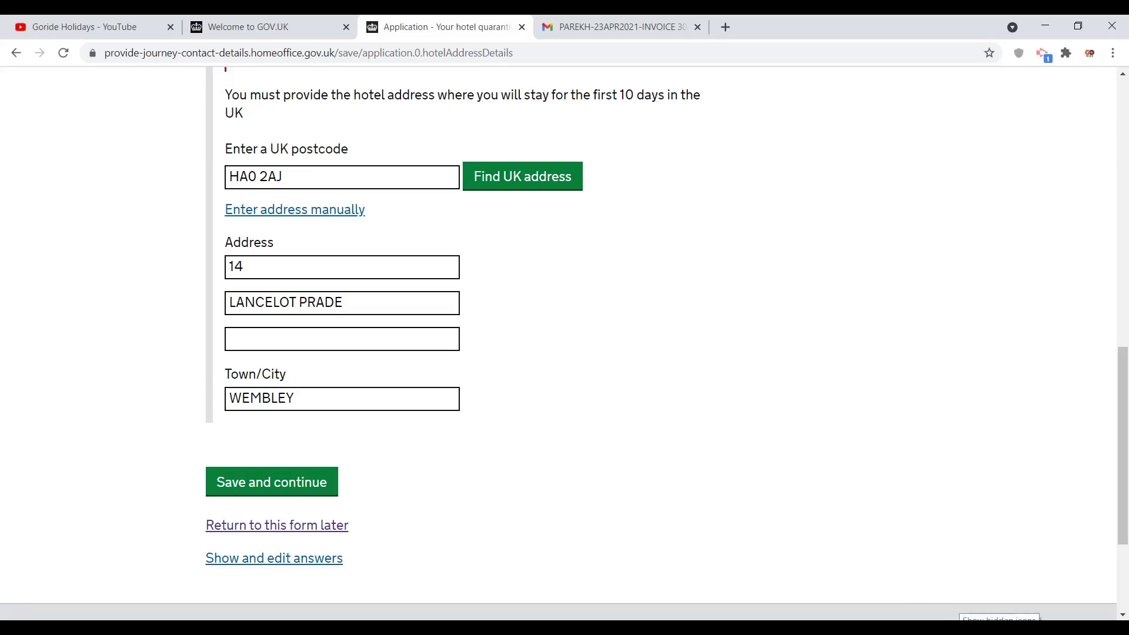
pyautogui.click(965, 628)
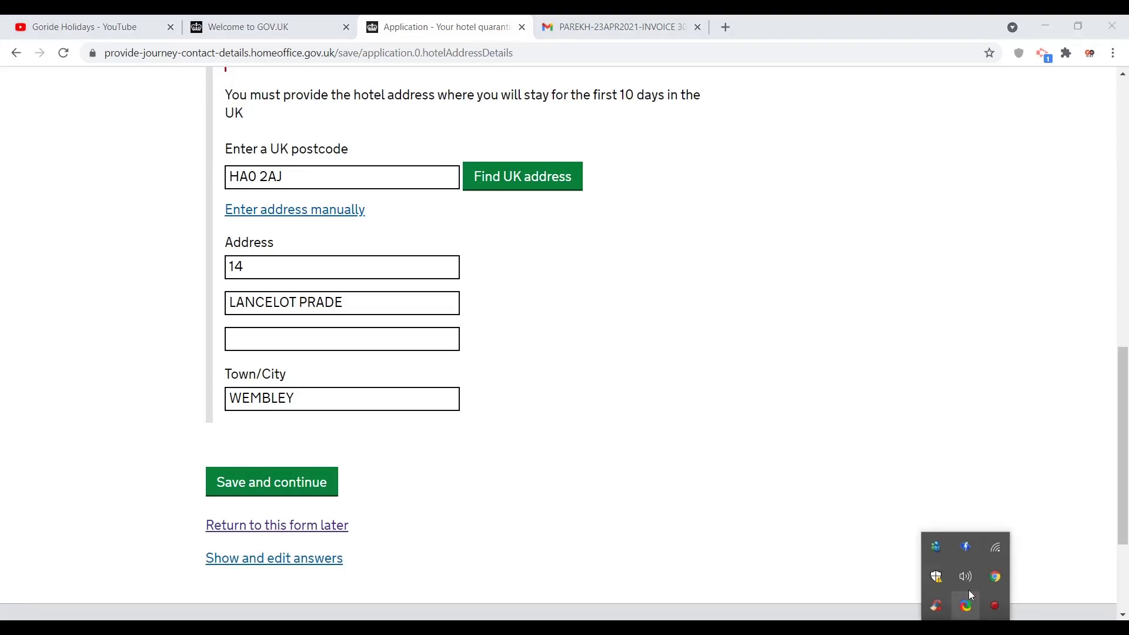
pyautogui.click(995, 606)
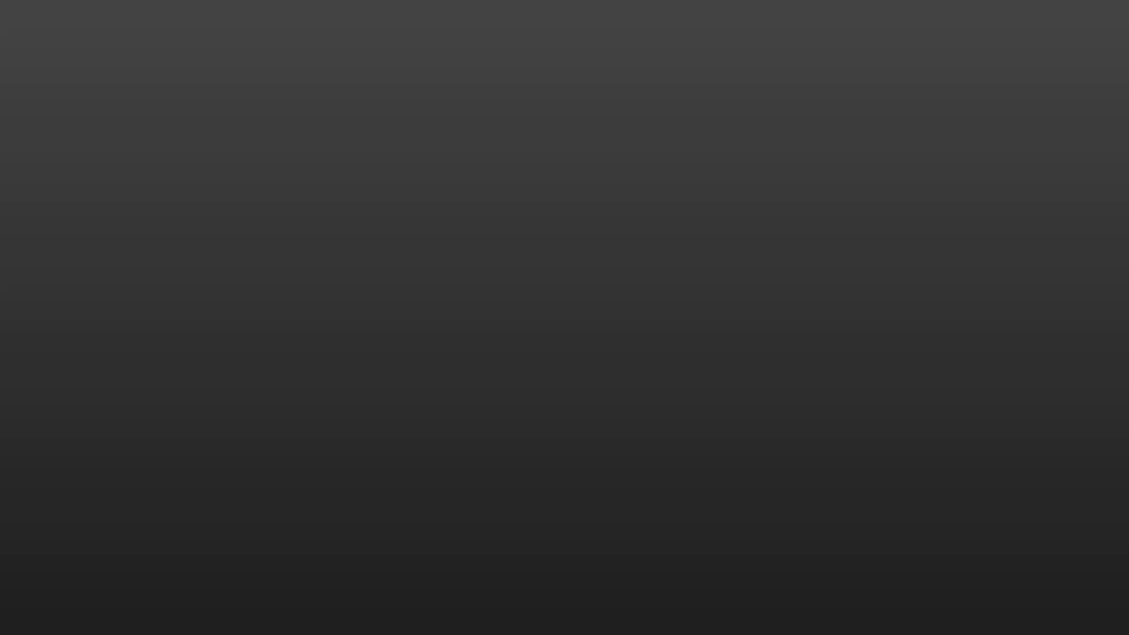